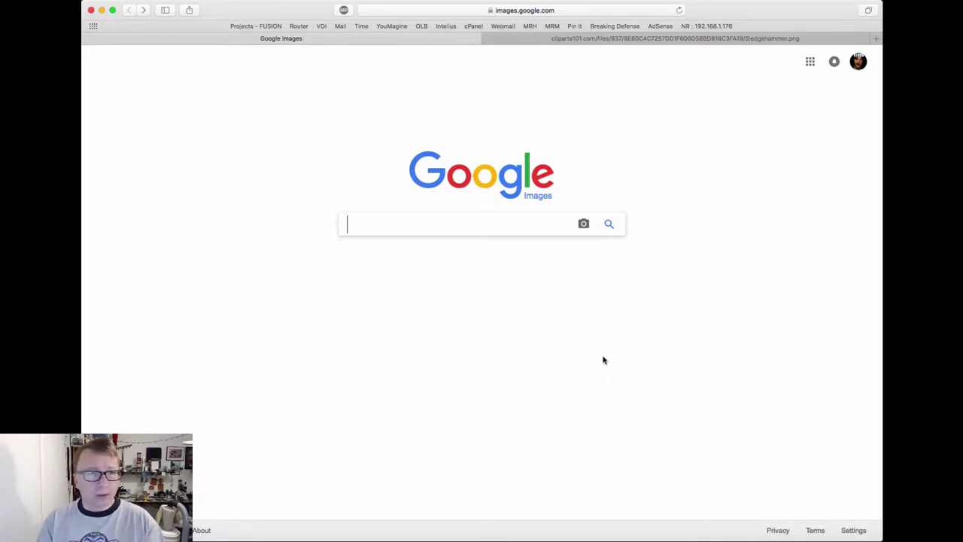
# Step: Search Google Images for 'sledgehammer svg' and browse down through the clip-art results
pyautogui.write('sl')
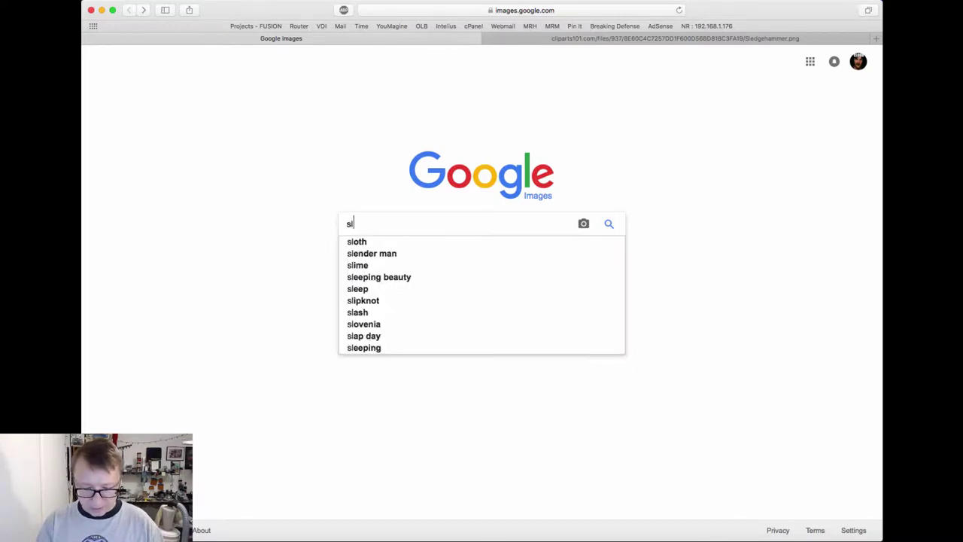
pyautogui.write('e')
pyautogui.press('Down')
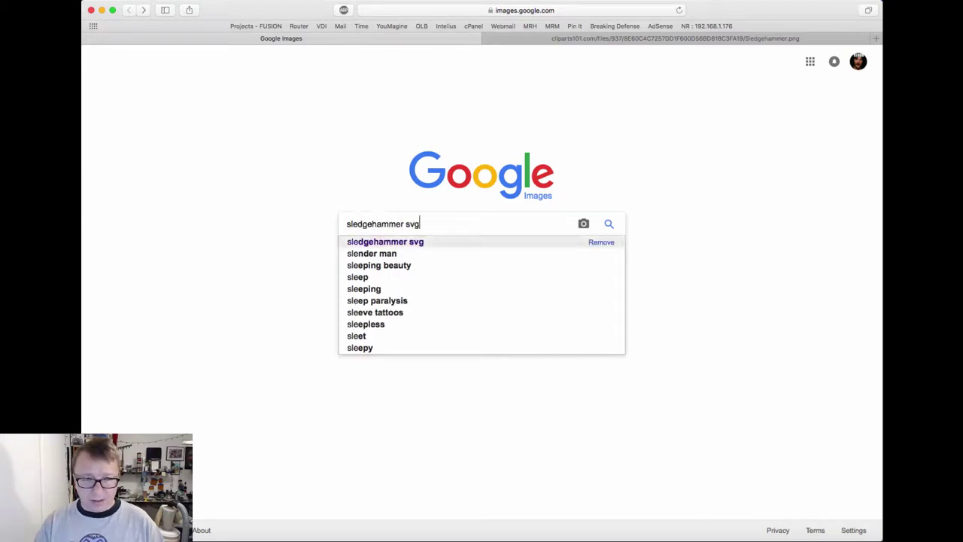
pyautogui.press('Return')
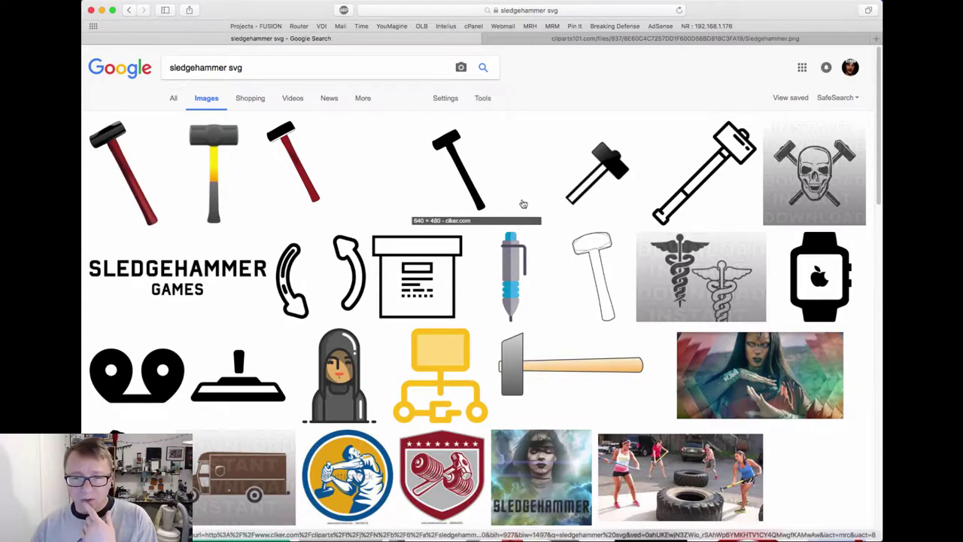
pyautogui.scroll(-10, 520, 204)
pyautogui.scroll(-15, 509, 244)
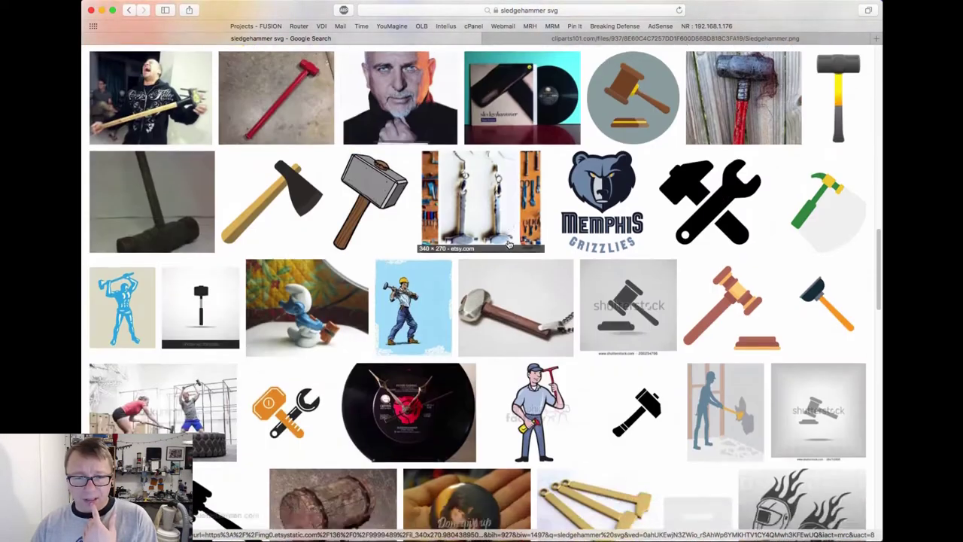
pyautogui.scroll(-15, 509, 244)
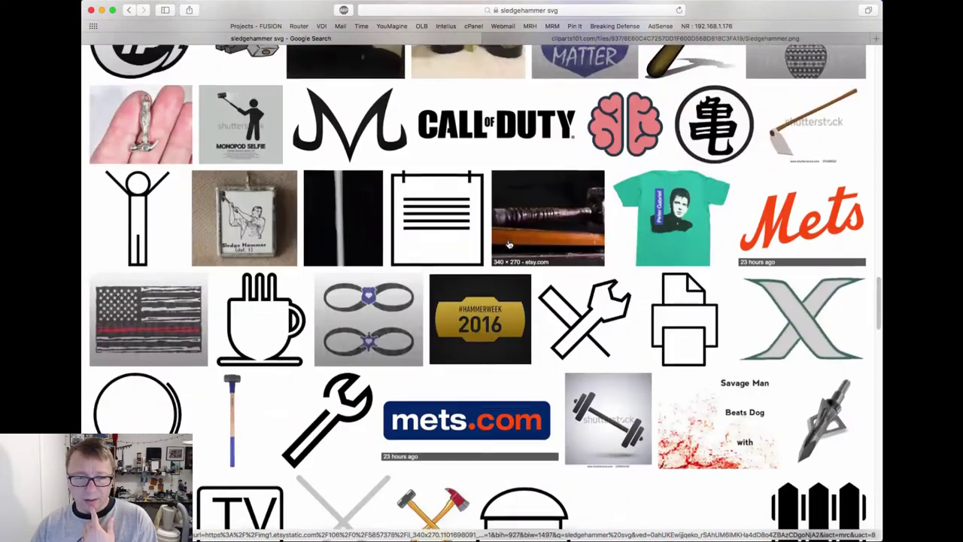
pyautogui.scroll(-12, 509, 245)
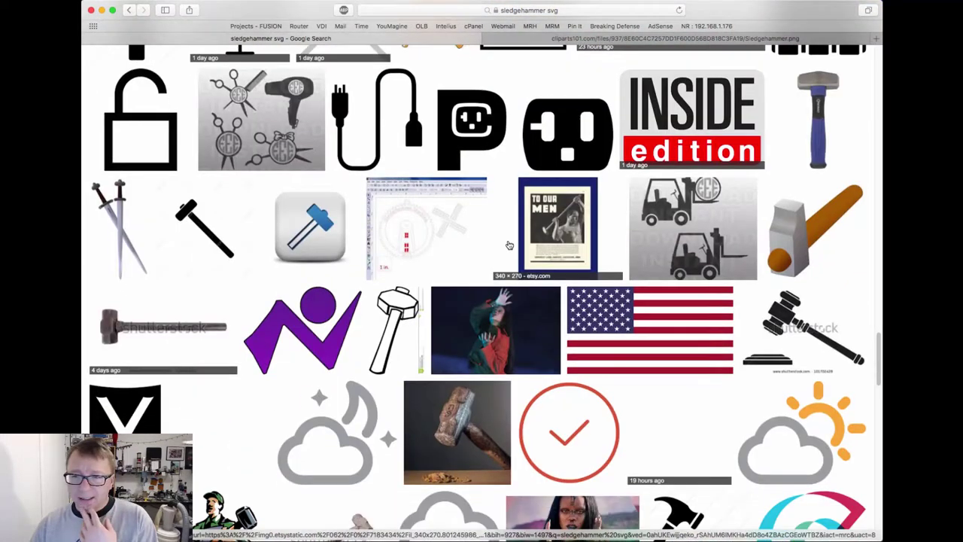
pyautogui.scroll(-10, 510, 246)
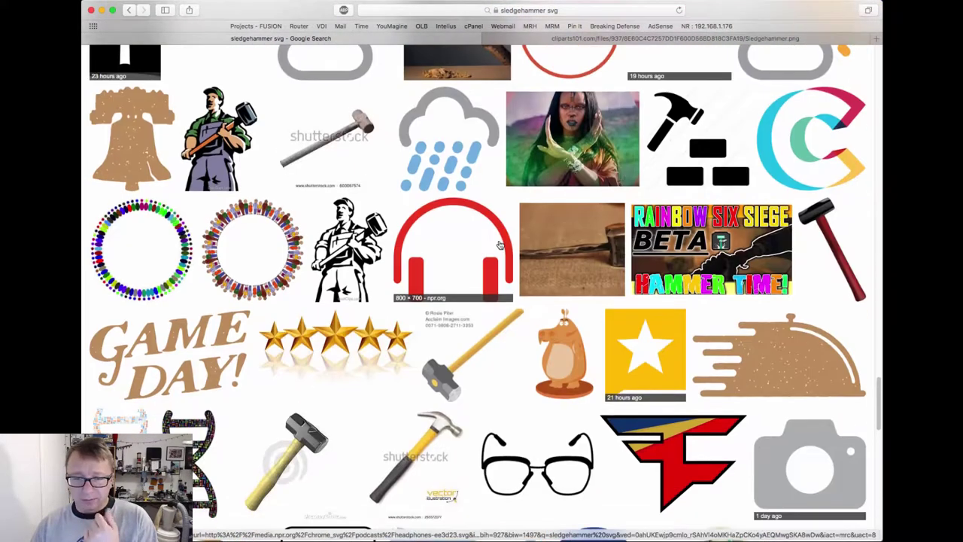
pyautogui.scroll(-2, 503, 247)
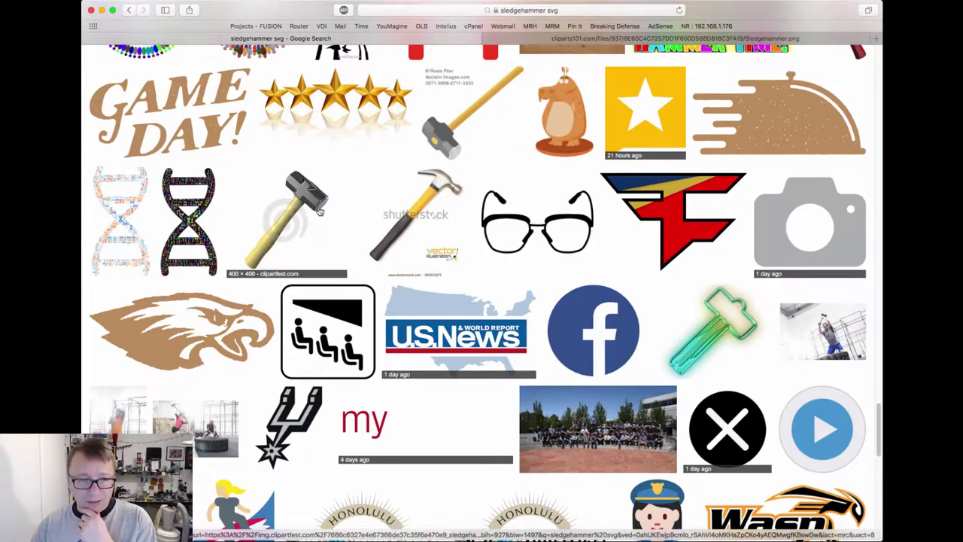
pyautogui.scroll(-5, 429, 260)
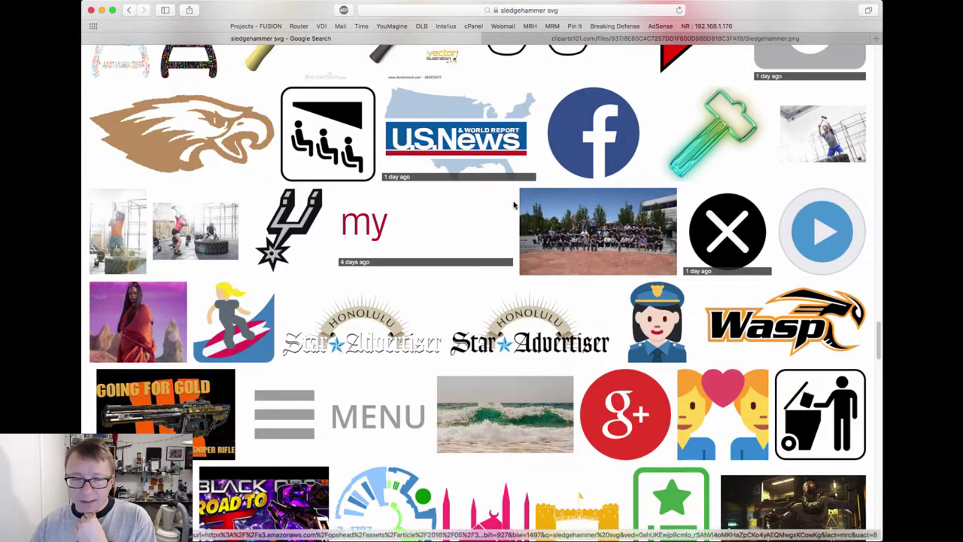
pyautogui.scroll(-10, 482, 241)
pyautogui.scroll(20, 532, 219)
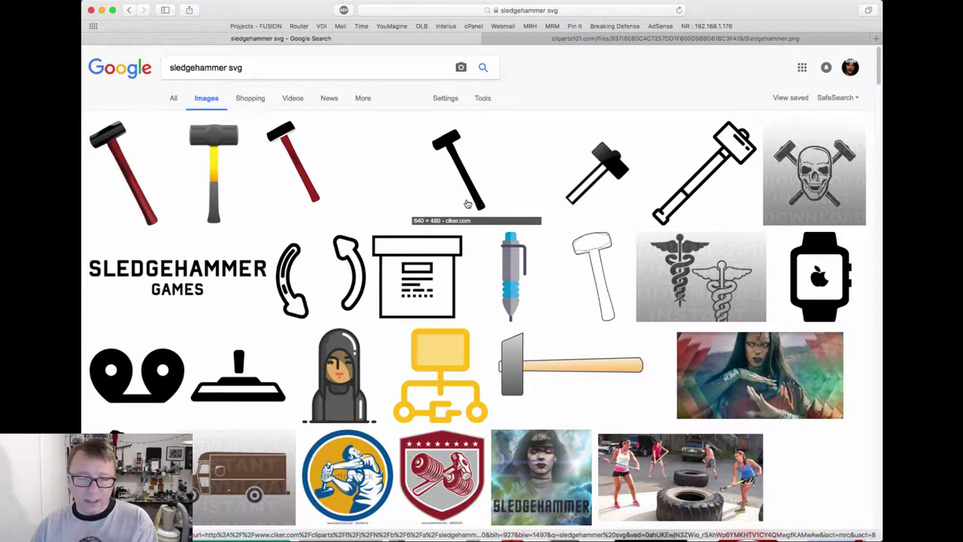
# Step: Open the yellow-handled cliparts101.com sledgehammer image by itself and check its URL
pyautogui.click(199, 140)
pyautogui.click(669, 288)
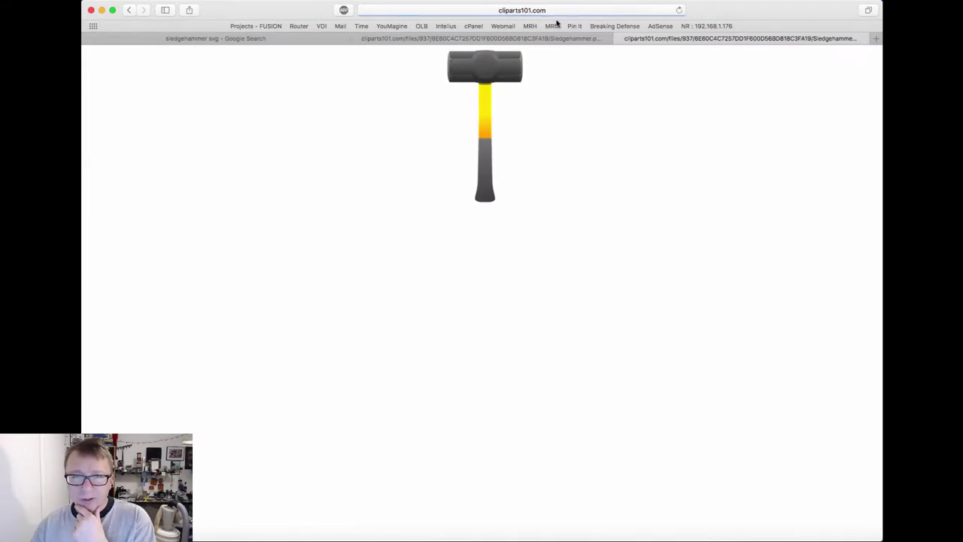
pyautogui.click(535, 10)
pyautogui.click(531, 10)
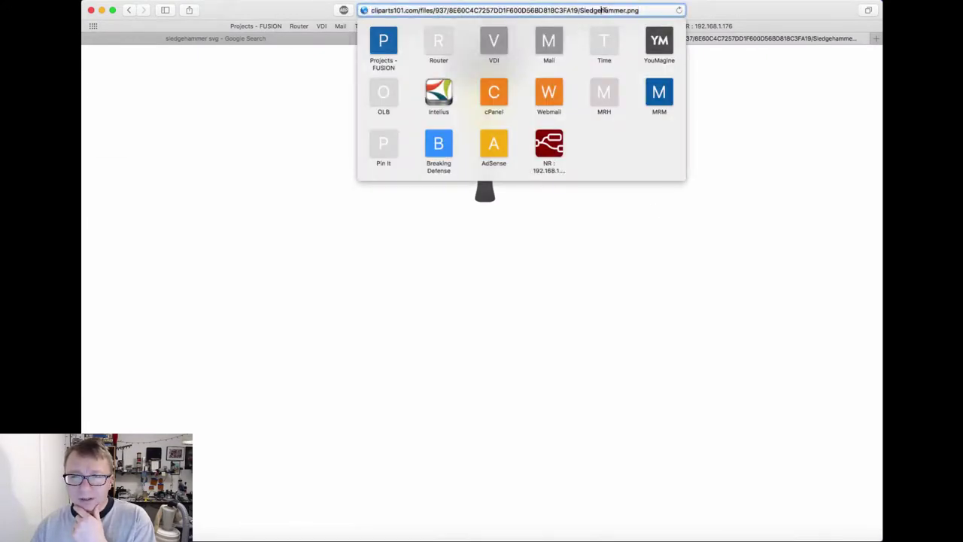
pyautogui.click(755, 150)
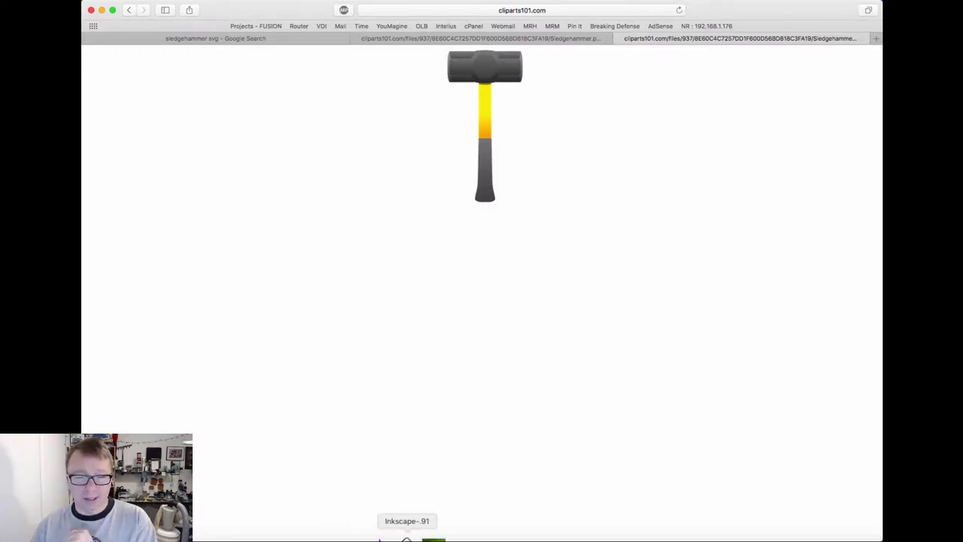
pyautogui.click(406, 538)
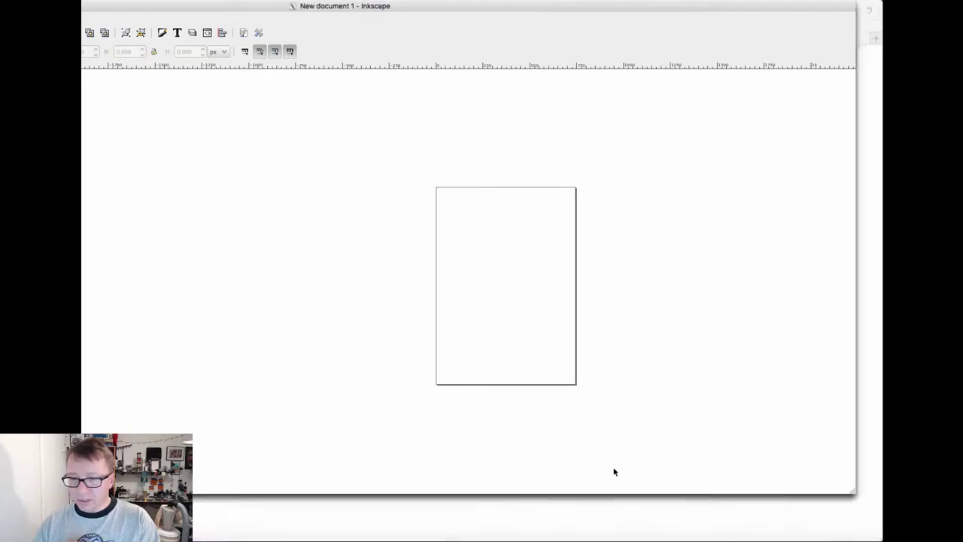
# Step: Enlarge the Inkscape window to fill the screen and try dropping the sledgehammer image onto the page
pyautogui.moveTo(612, 469); pyautogui.dragTo(193, 477)
pyautogui.moveTo(98, 8); pyautogui.dragTo(224, 8)
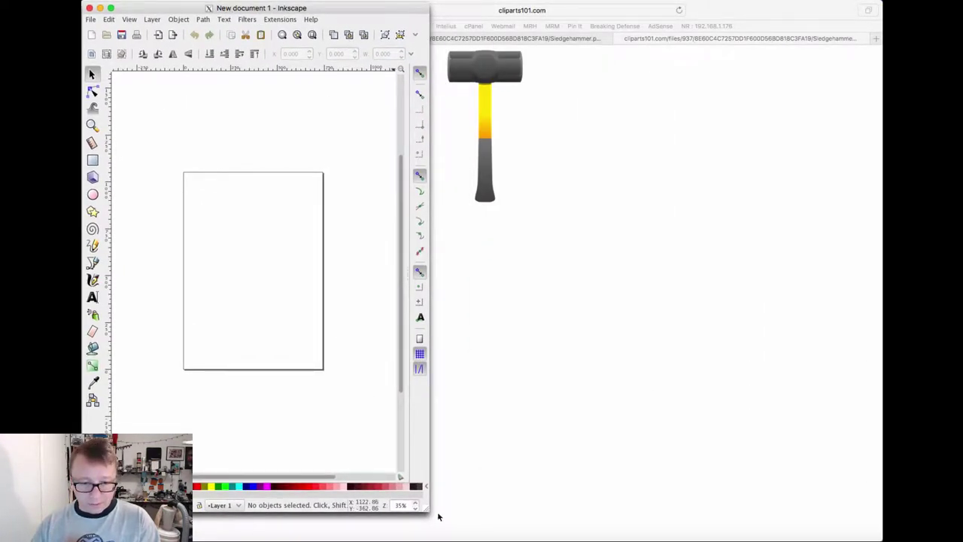
pyautogui.moveTo(428, 512); pyautogui.dragTo(879, 536)
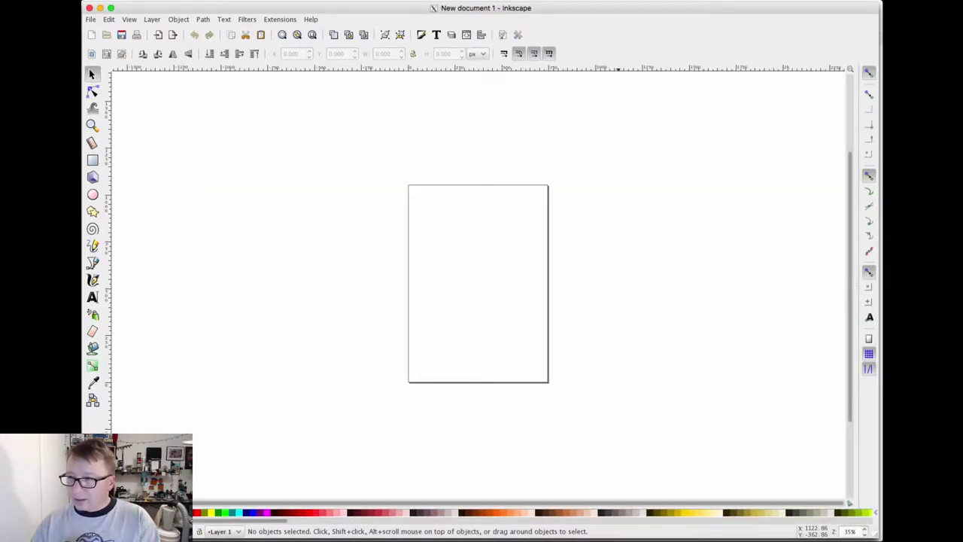
pyautogui.moveTo(437, 197); pyautogui.dragTo(473, 243)
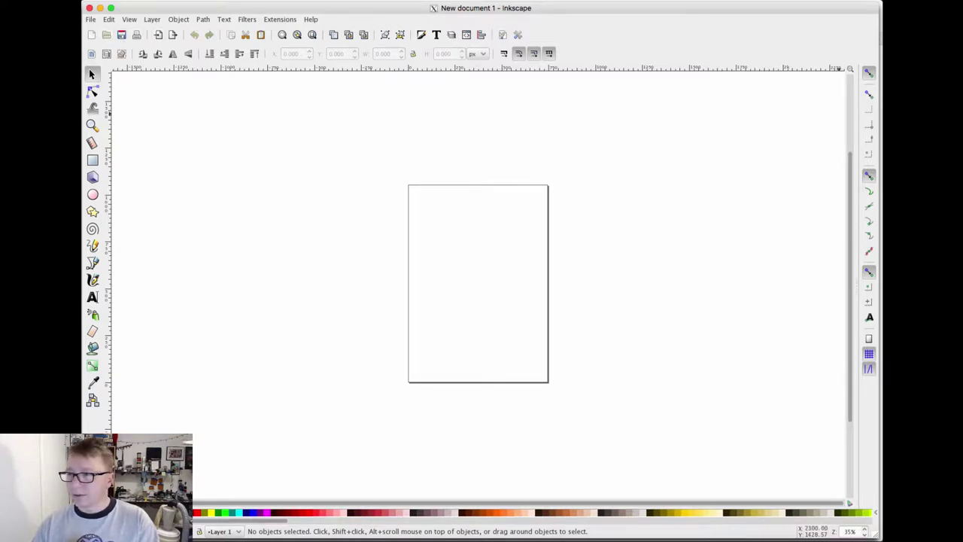
pyautogui.moveTo(842, 113); pyautogui.dragTo(509, 283)
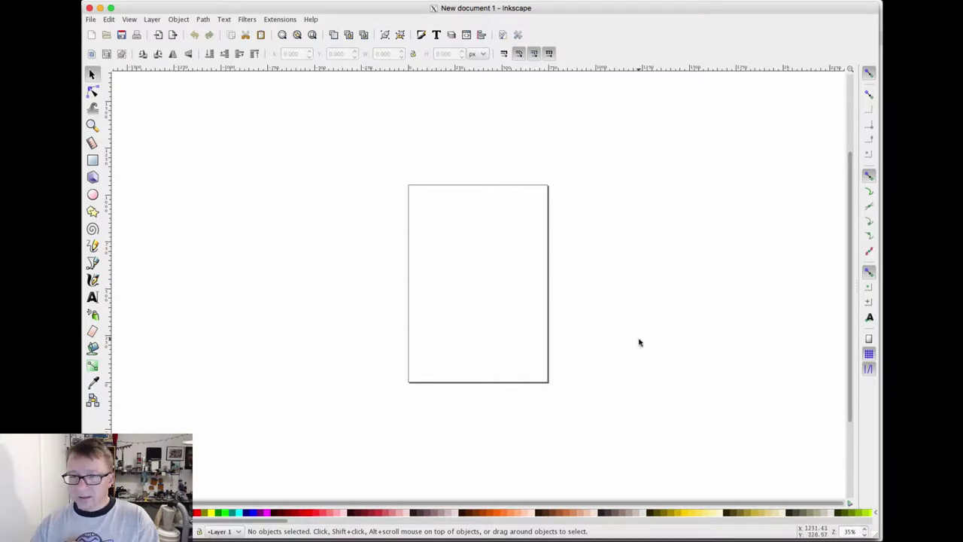
# Step: Open the sledgehammer PNG with Inkscape-.91, accepting the embed import settings
pyautogui.press('n')
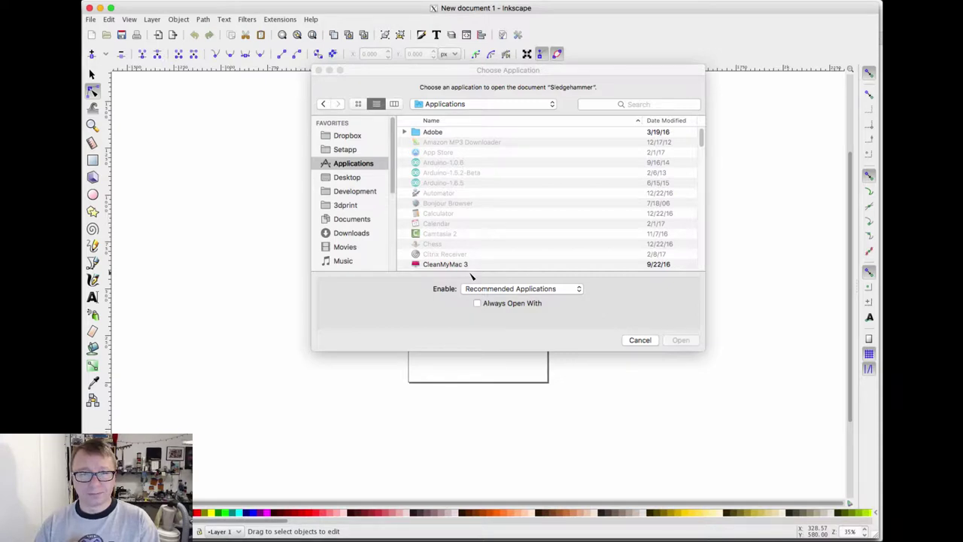
pyautogui.click(460, 254)
pyautogui.scroll(-10, 459, 226)
pyautogui.click(457, 264)
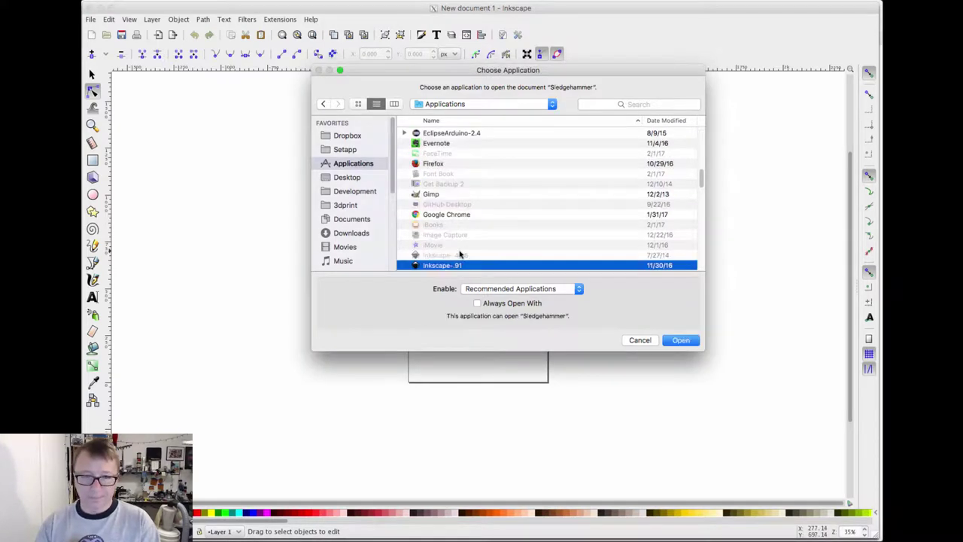
pyautogui.press('Return')
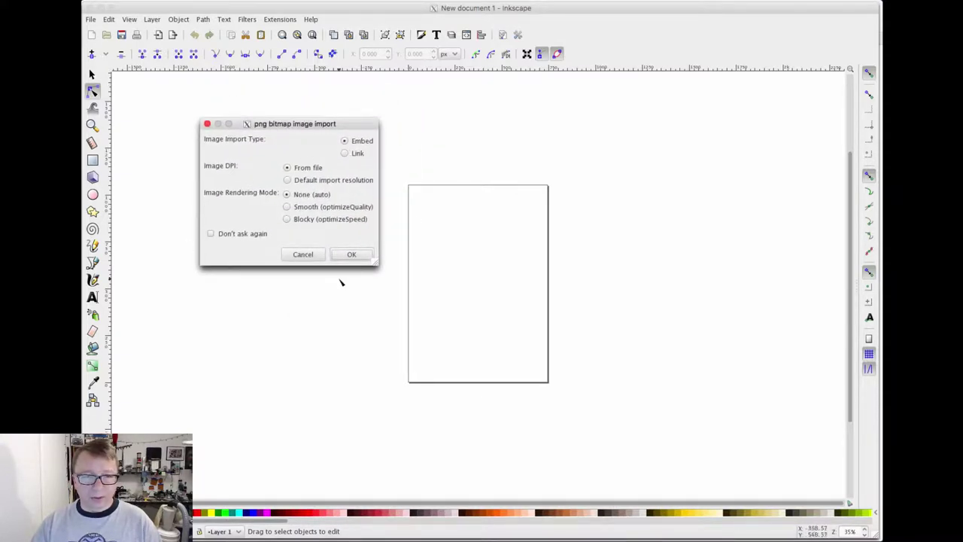
pyautogui.click(351, 254)
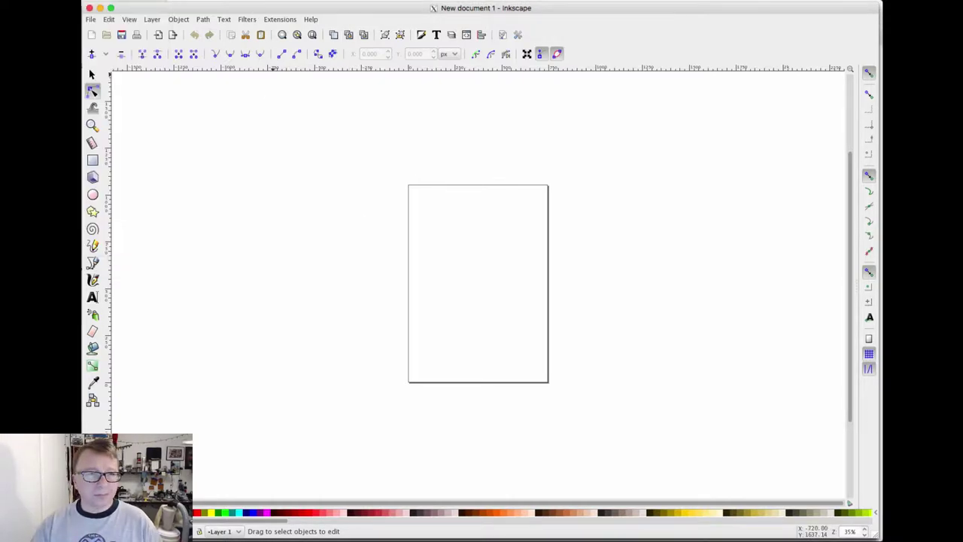
# Step: Close the empty document, enlarge the sledgehammer window to full screen, and select the image
pyautogui.click(89, 8)
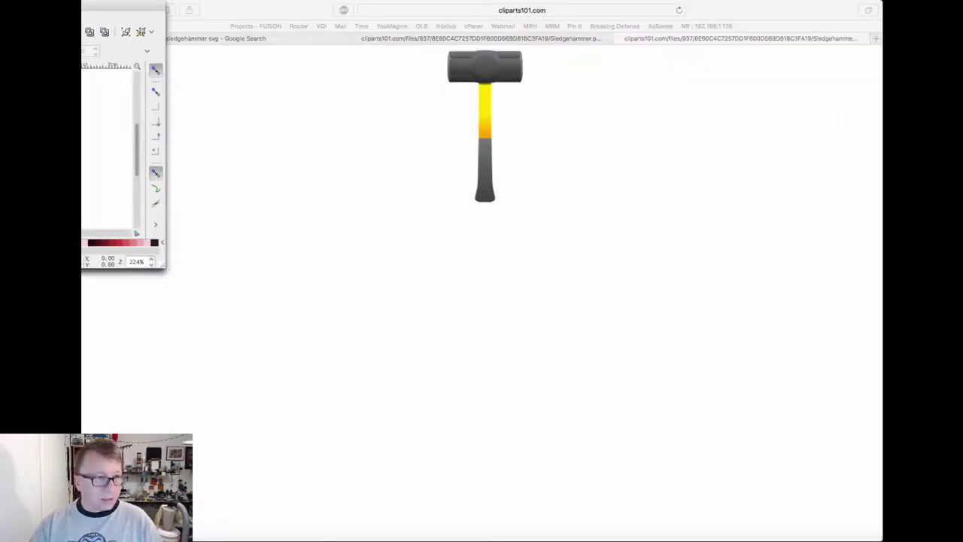
pyautogui.moveTo(0, 9); pyautogui.dragTo(166, 9)
pyautogui.press('XF86AudioMute')
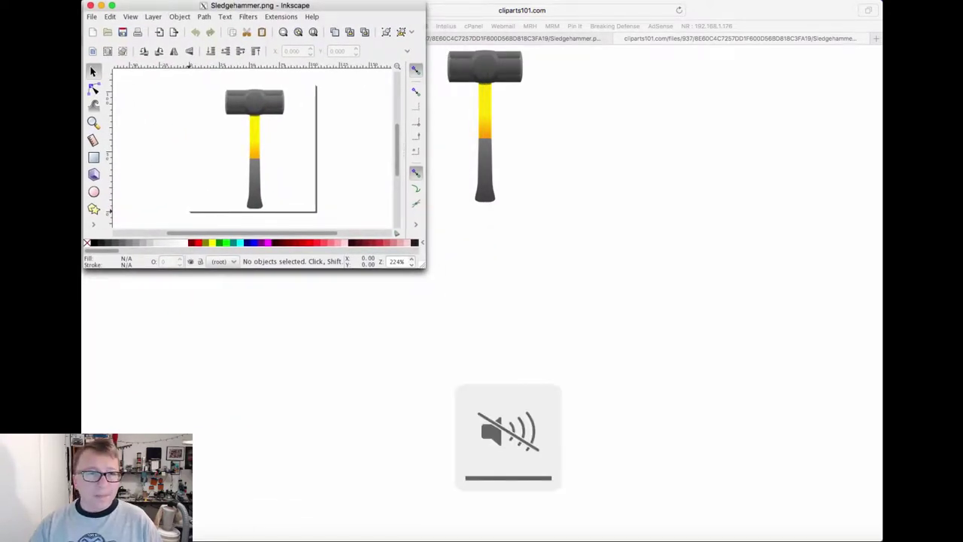
pyautogui.moveTo(426, 268); pyautogui.dragTo(875, 536)
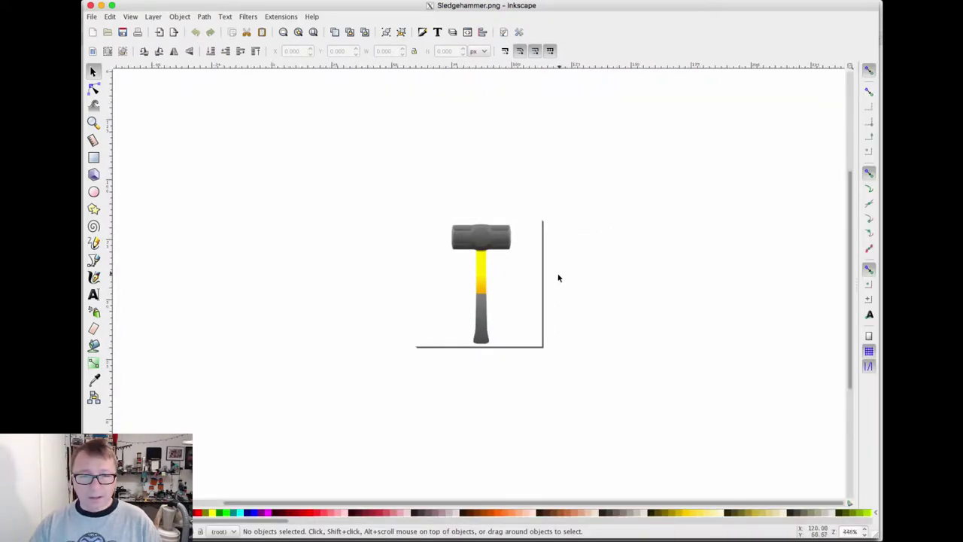
pyautogui.scroll(4, 559, 276)
pyautogui.scroll(-2, 436, 242)
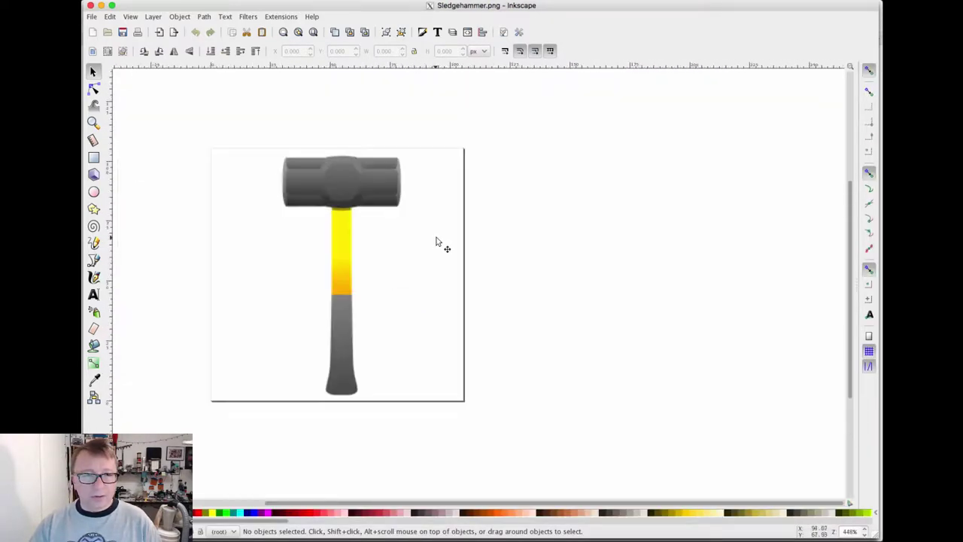
pyautogui.click(325, 183)
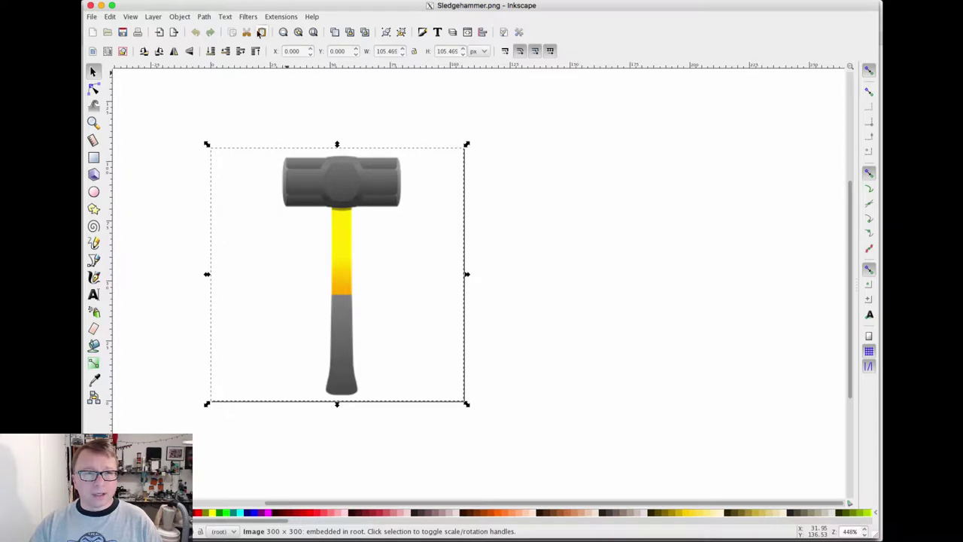
# Step: Open Path > Trace Bitmap and move the dialog clear of the sledgehammer image
pyautogui.click(204, 16)
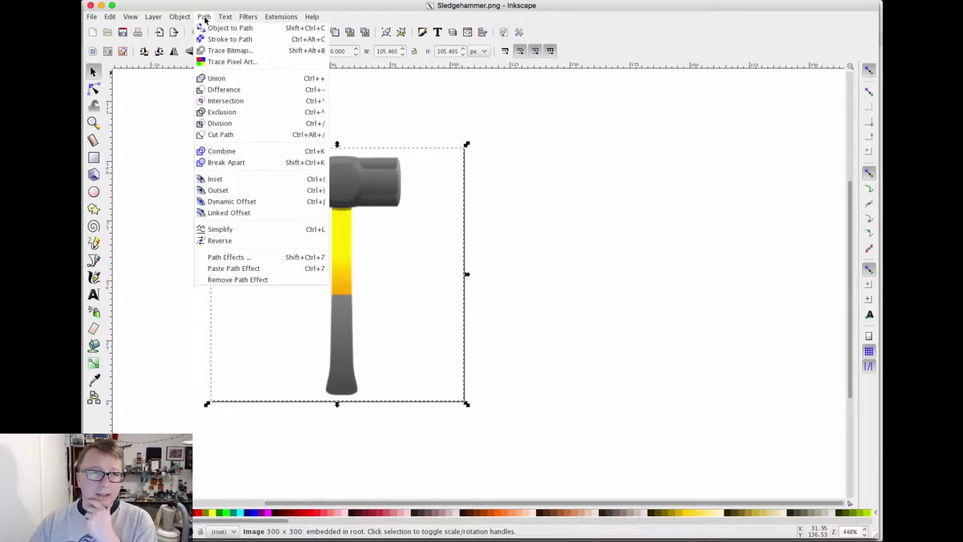
pyautogui.click(216, 53)
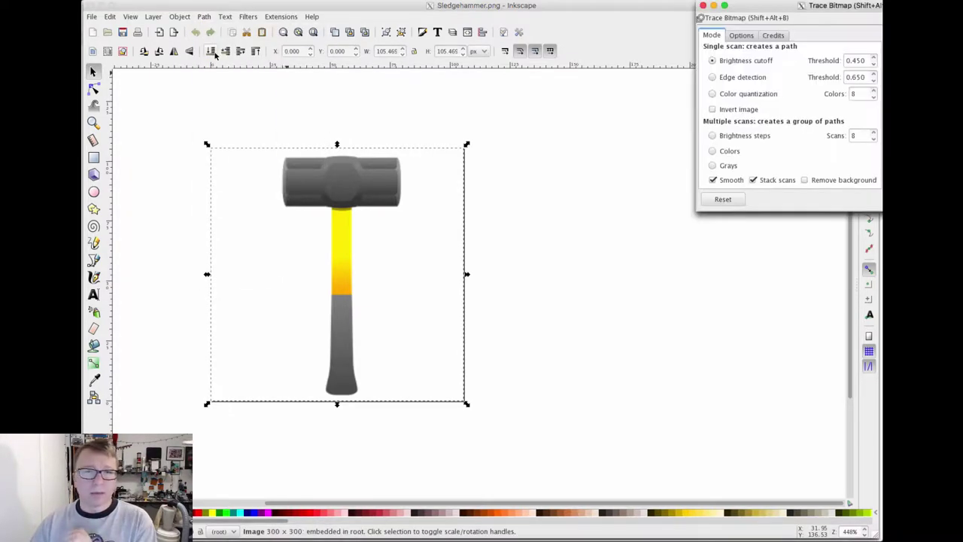
pyautogui.moveTo(749, 11)
pyautogui.mouseDown()
pyautogui.moveTo(626, 41)
pyautogui.moveTo(576, 32)
pyautogui.mouseUp()
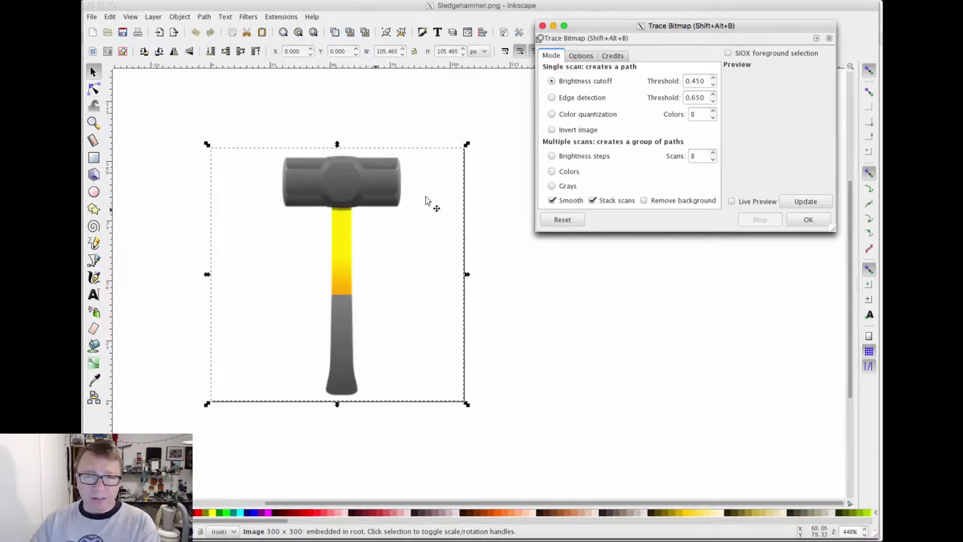
# Step: Preview the brightness cutoff trace, then raise its threshold to 0.740 and preview again
pyautogui.click(696, 80)
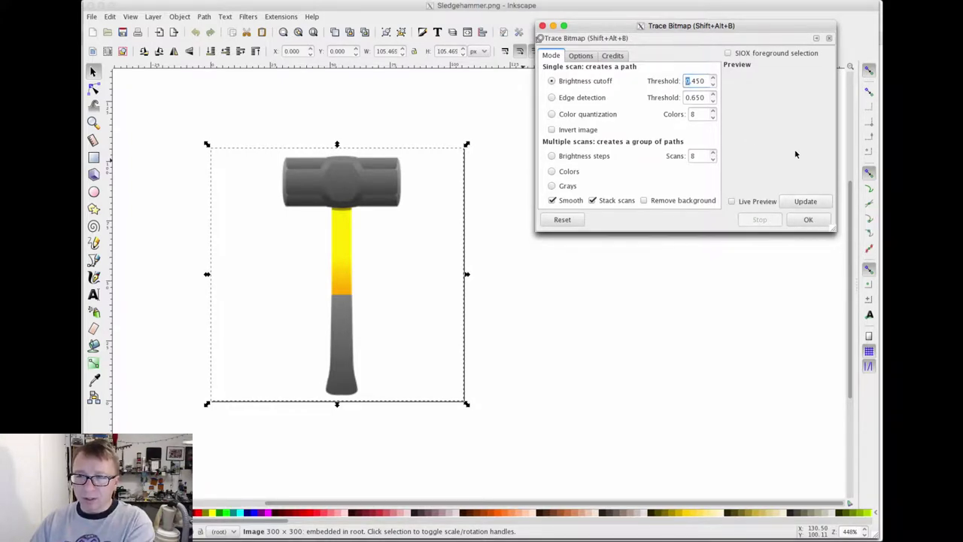
pyautogui.click(804, 202)
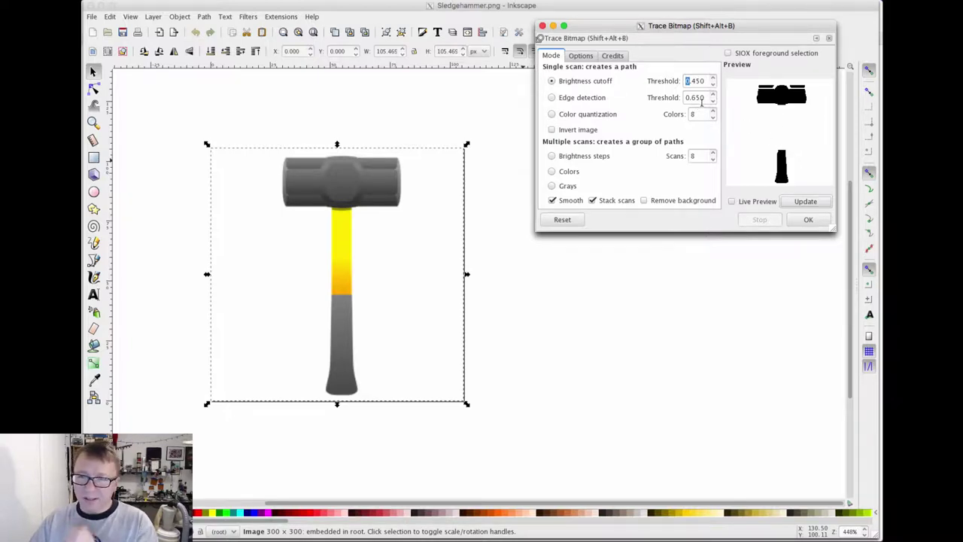
pyautogui.write('0.740')
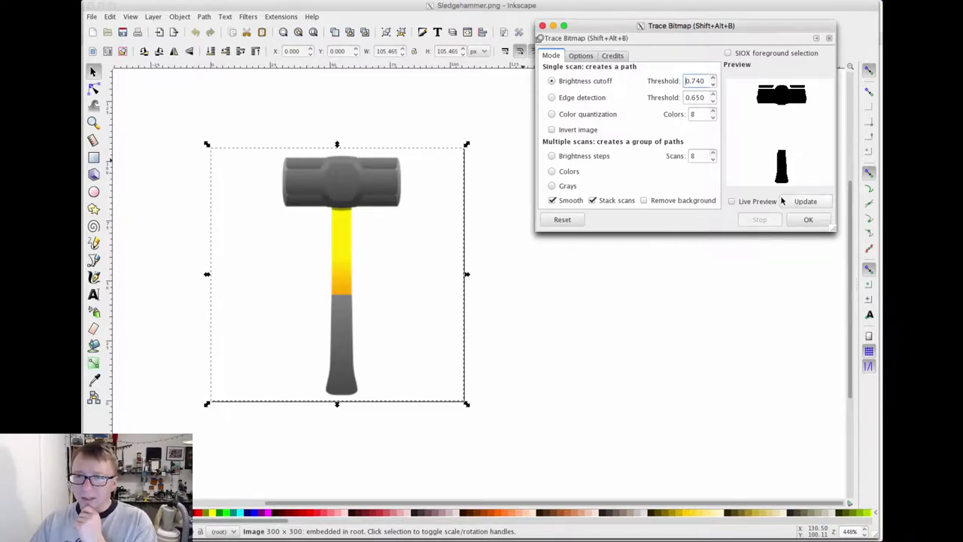
pyautogui.click(802, 206)
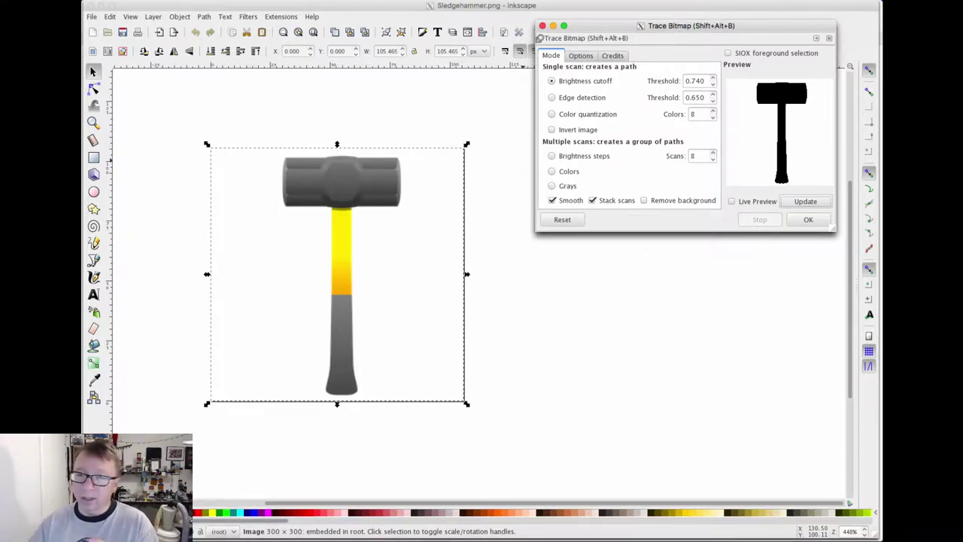
# Step: Switch tracing to edge detection and preview it at thresholds 0.970 and 0.600
pyautogui.click(551, 97)
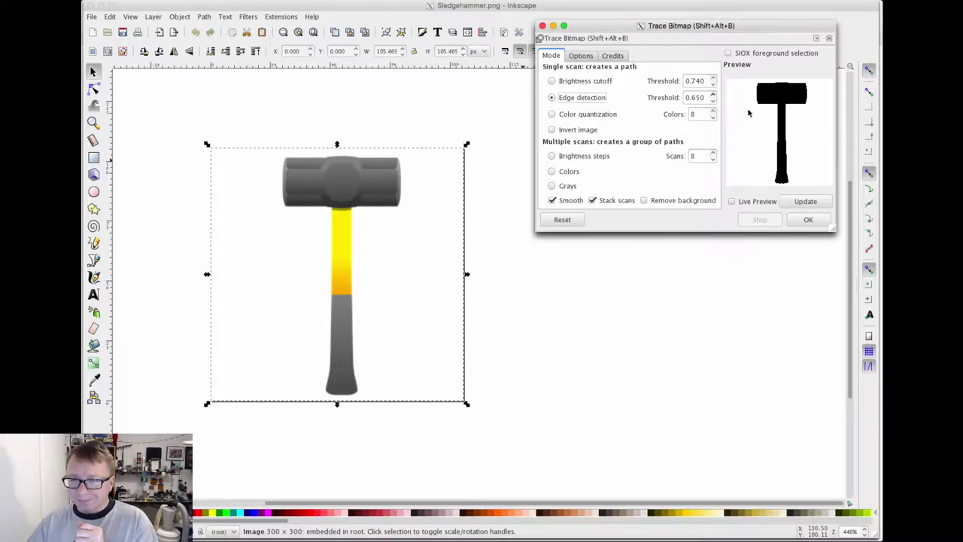
pyautogui.click(804, 201)
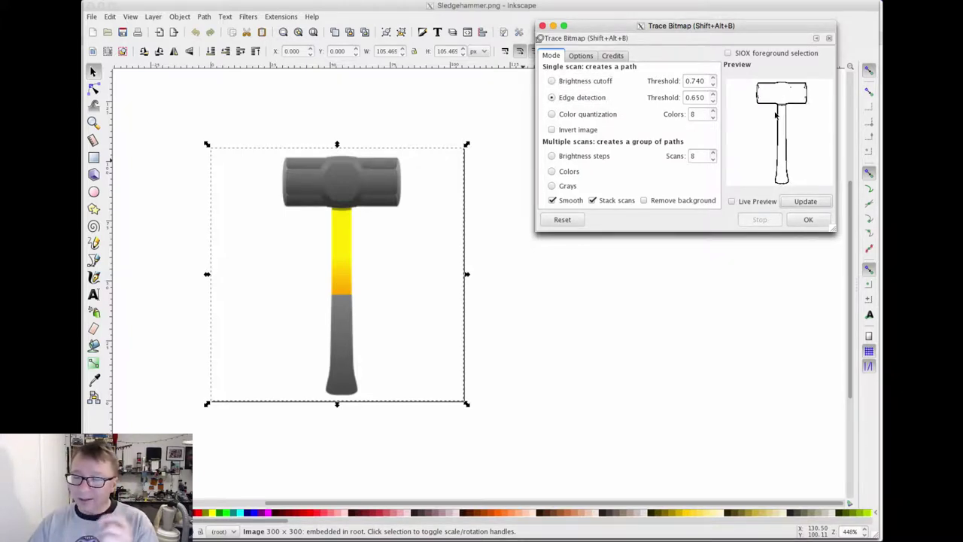
pyautogui.scroll(20, 714, 95)
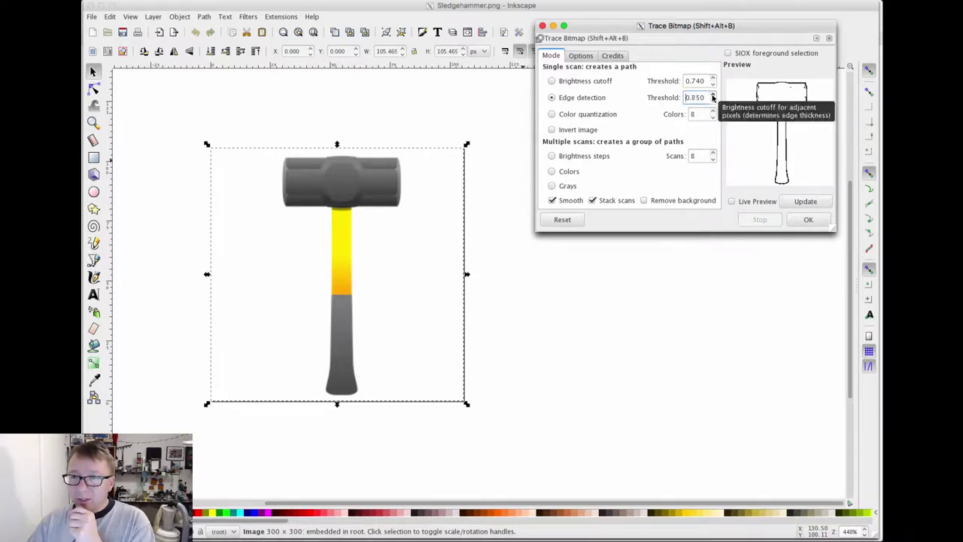
pyautogui.click(803, 201)
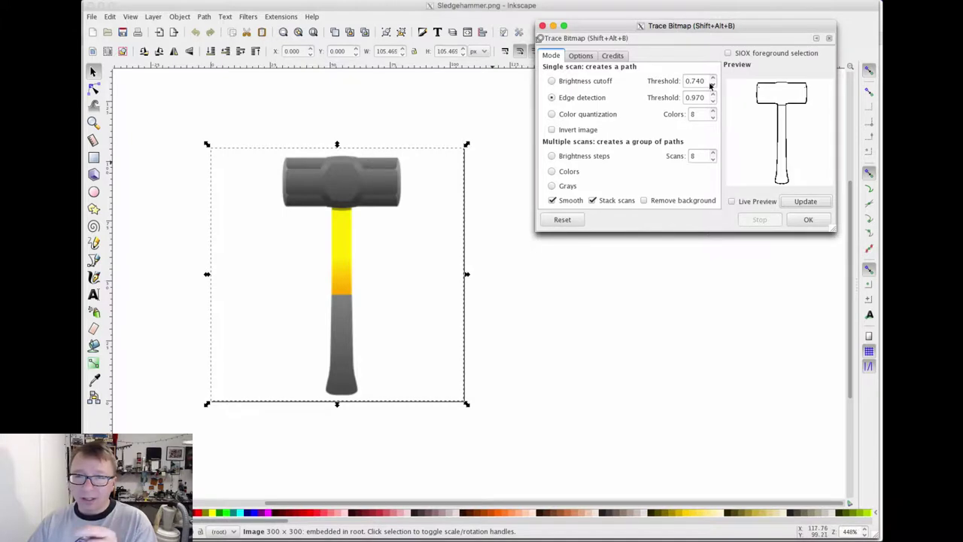
pyautogui.scroll(-13, 714, 105)
pyautogui.scroll(-3, 714, 105)
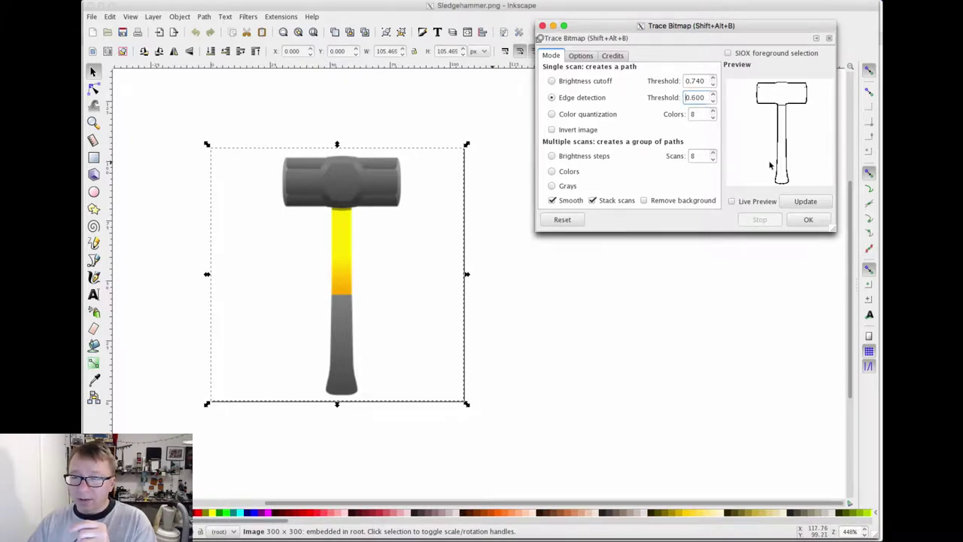
pyautogui.click(806, 201)
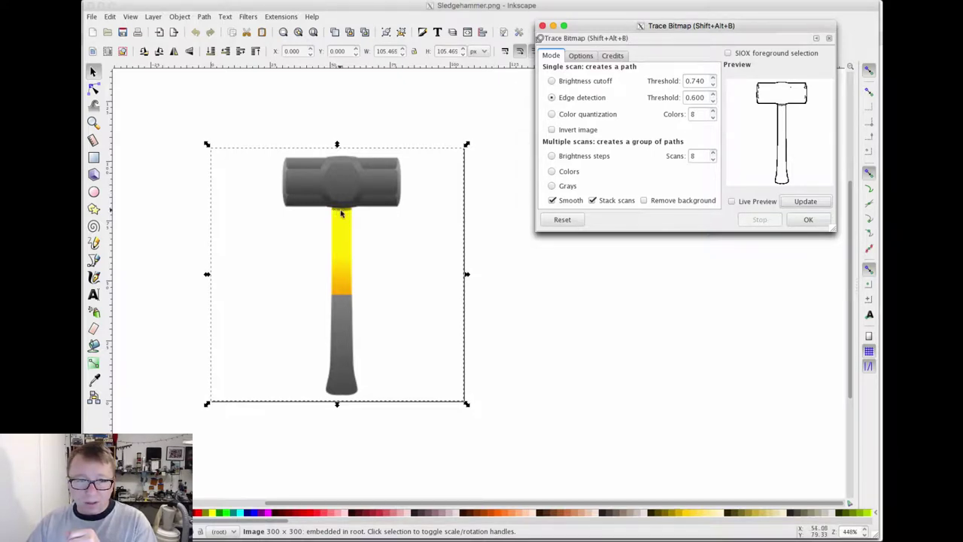
# Step: Preview edge detection at 0.380, 0.010 and 0.000, then choose colour quantization
pyautogui.scroll(-11, 711, 101)
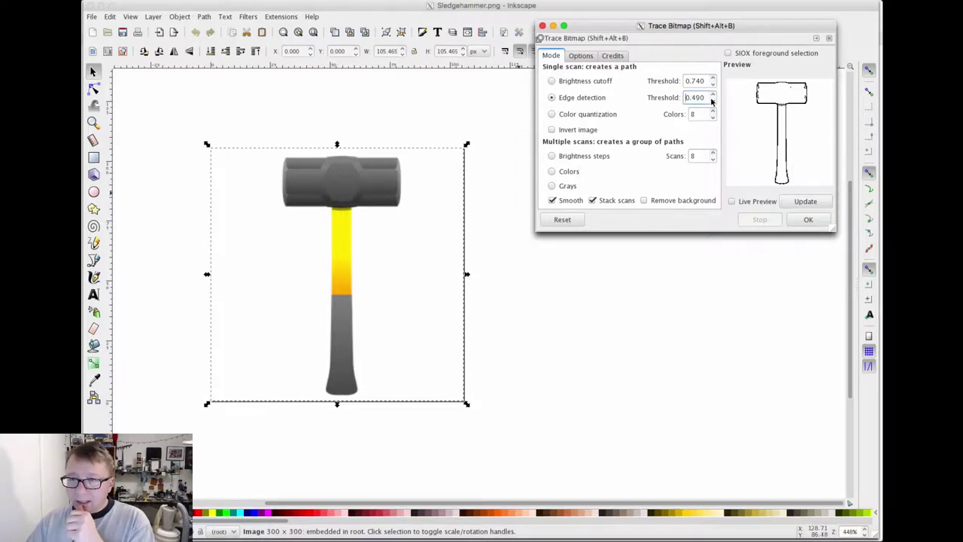
pyautogui.scroll(-7, 712, 101)
pyautogui.click(805, 200)
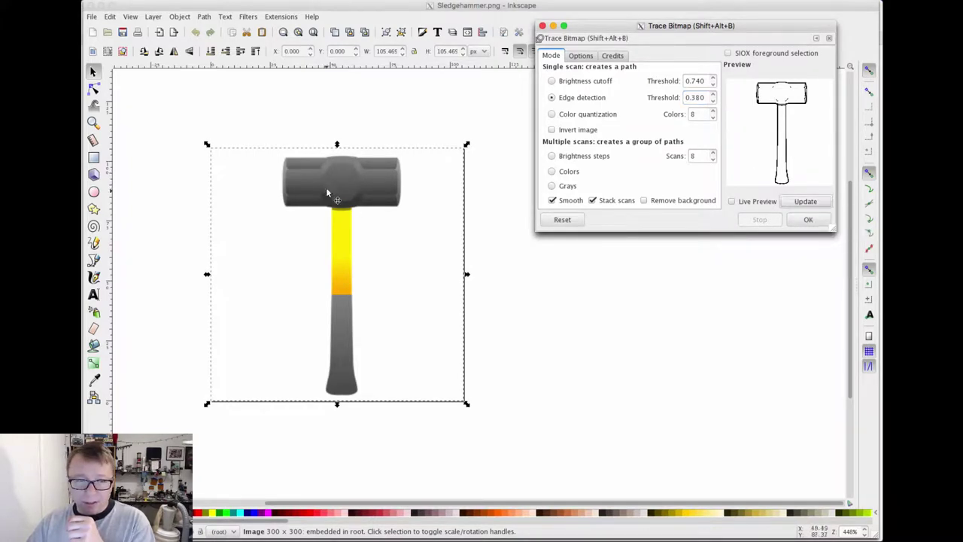
pyautogui.scroll(-8, 714, 106)
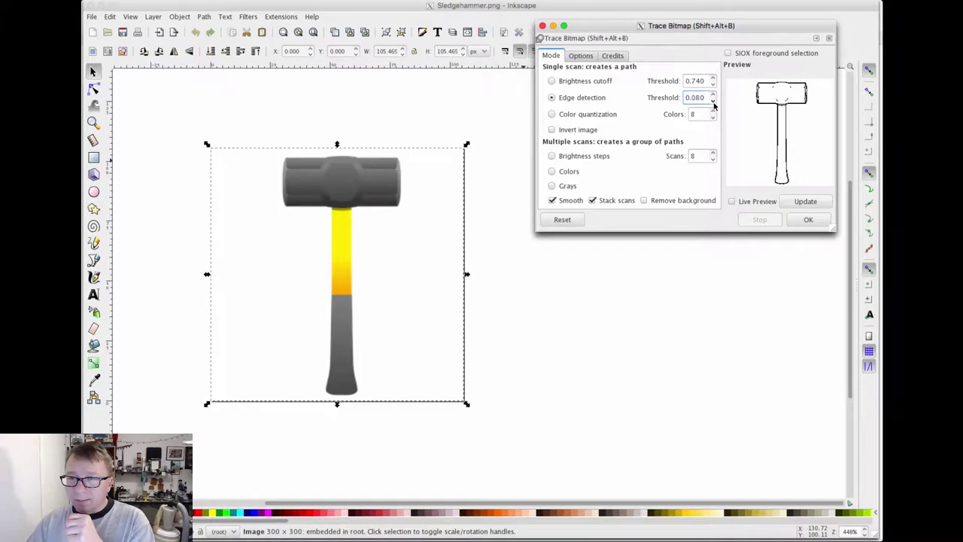
pyautogui.scroll(-7, 714, 106)
pyautogui.click(802, 201)
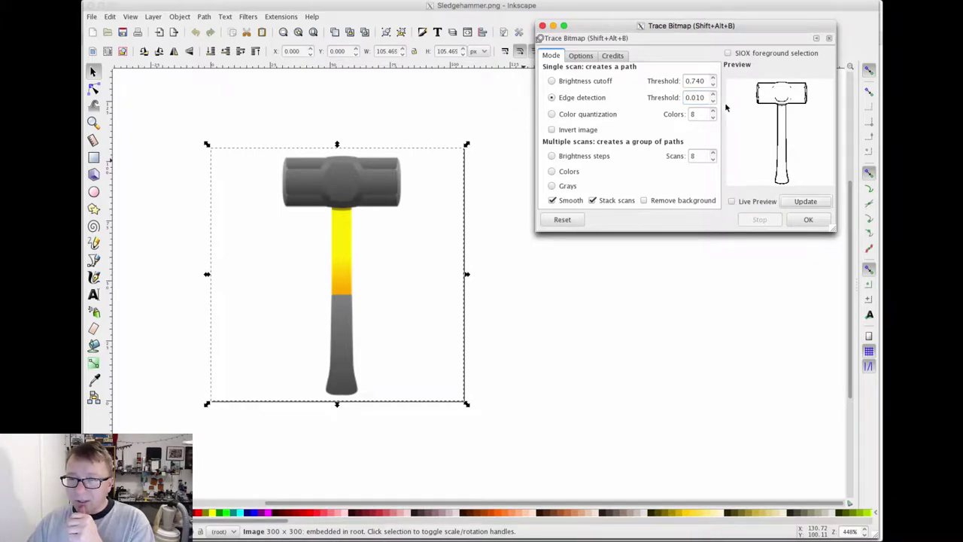
pyautogui.scroll(-1, 714, 104)
pyautogui.click(802, 201)
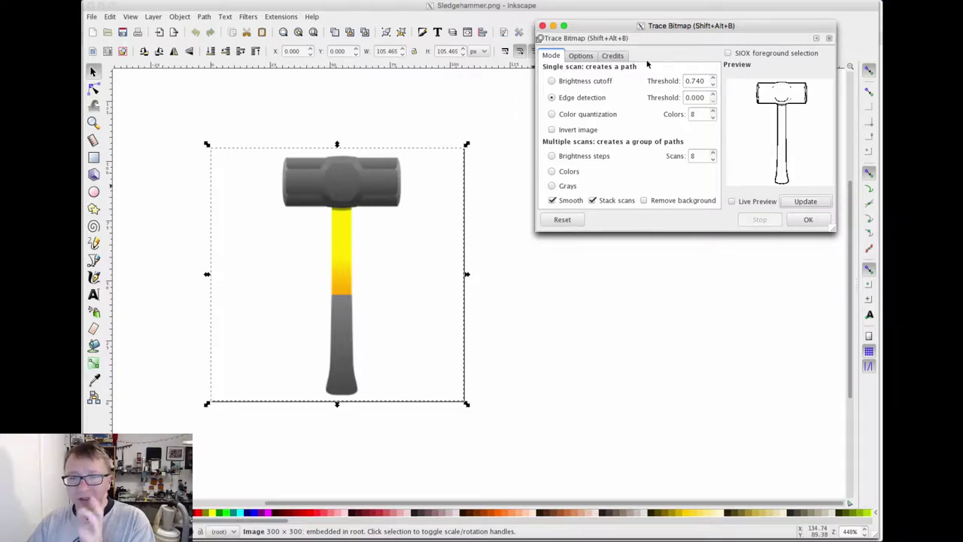
pyautogui.click(553, 114)
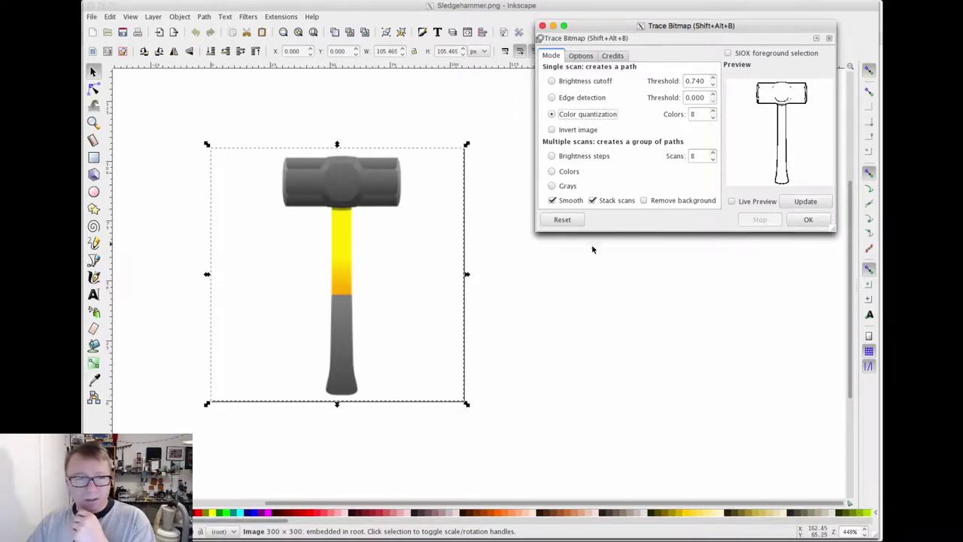
# Step: Preview colour-quantization traces with 16, 2 and 4 colours, then raise the colour count again
pyautogui.click(802, 201)
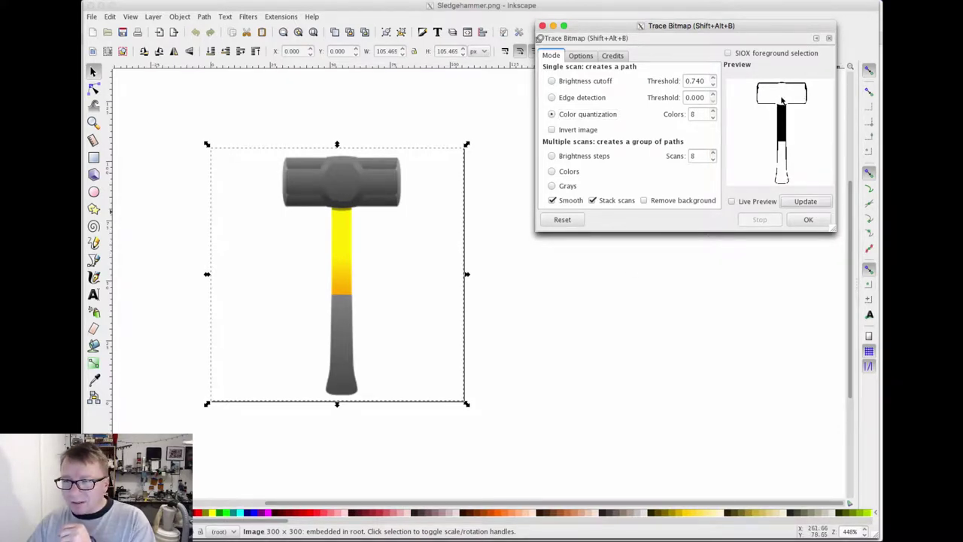
pyautogui.click(712, 111)
pyautogui.click(712, 110)
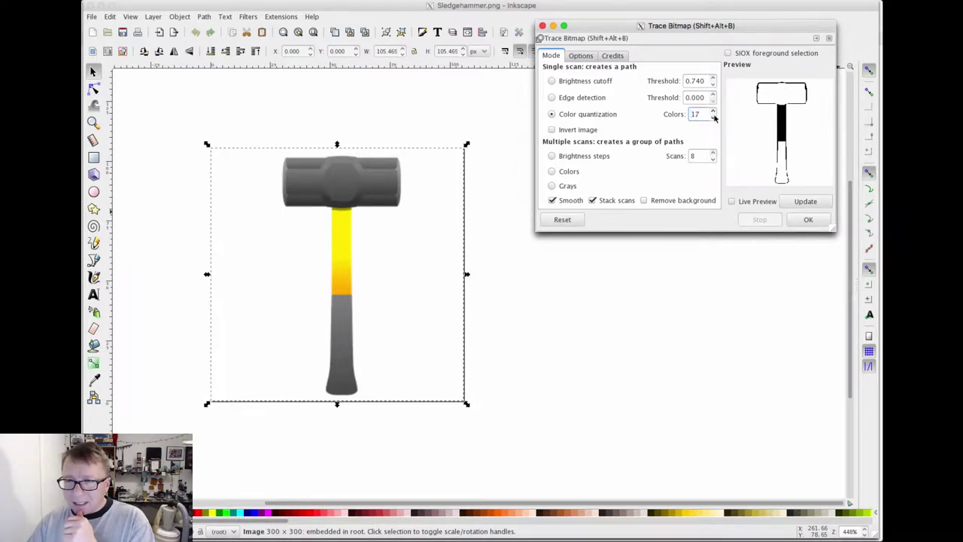
pyautogui.click(802, 202)
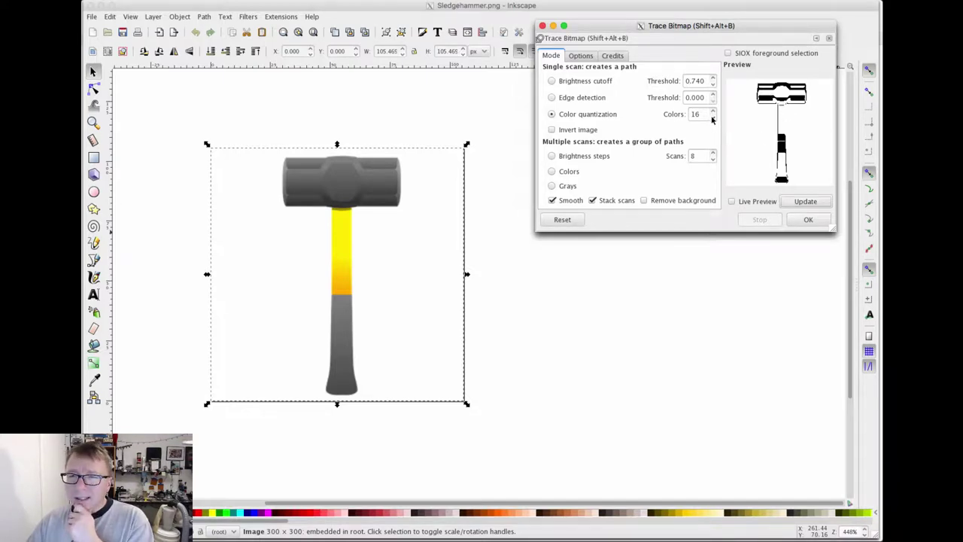
pyautogui.hotkey('ctrl', 'a')
pyautogui.write('2')
pyautogui.click(804, 201)
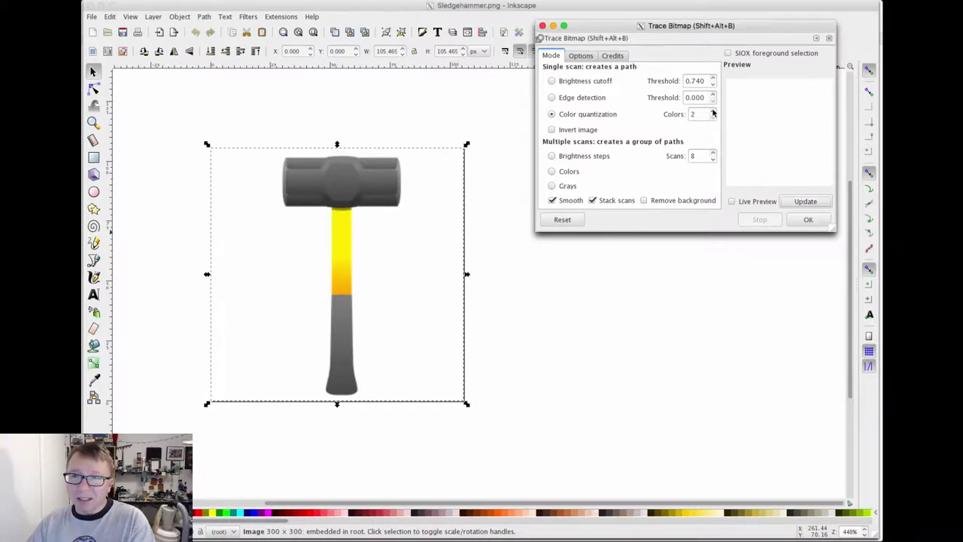
pyautogui.click(714, 111)
pyautogui.click(713, 111)
pyautogui.click(805, 201)
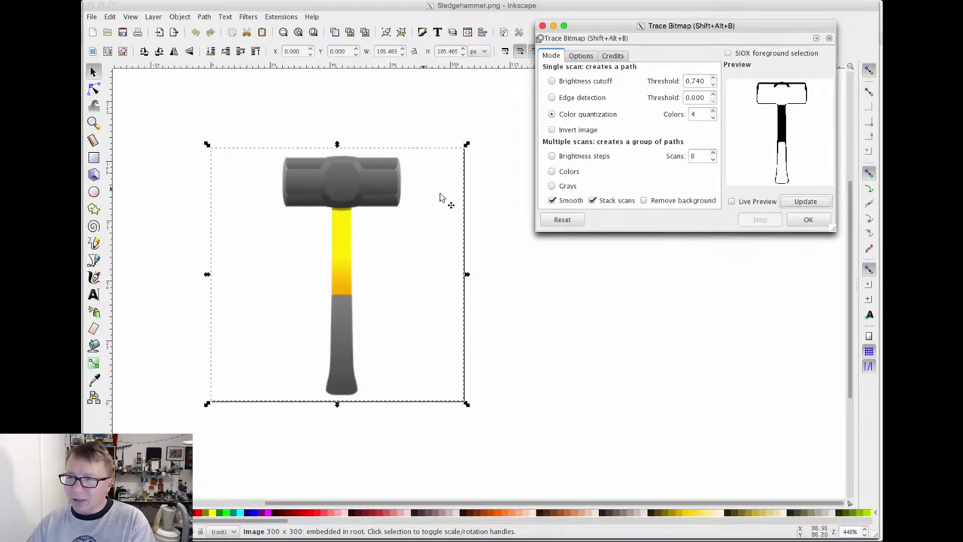
pyautogui.click(713, 112)
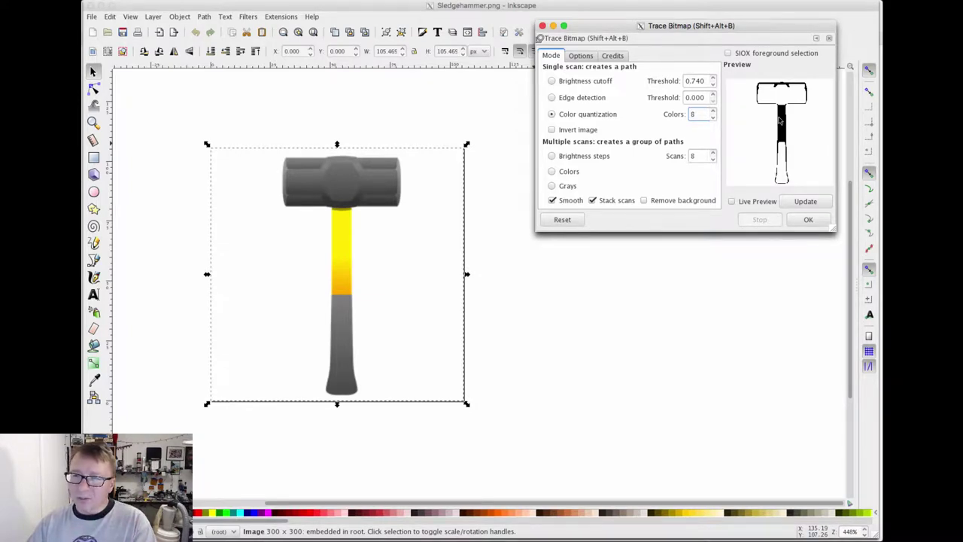
# Step: In Trace Bitmap Options, raise the smoothing threshold to 1.30 and the optimization tolerance to 1.95
pyautogui.click(581, 57)
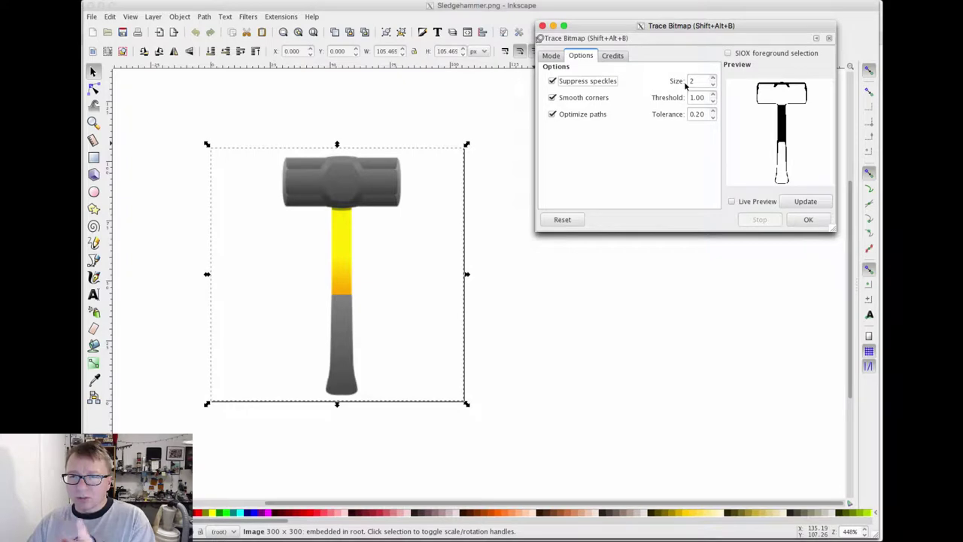
pyautogui.doubleClick(694, 81)
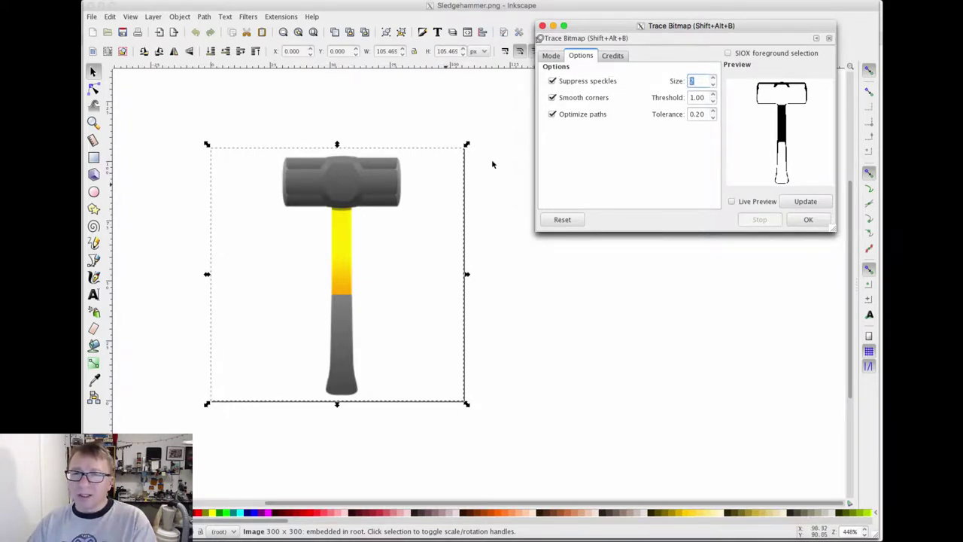
pyautogui.click(713, 95)
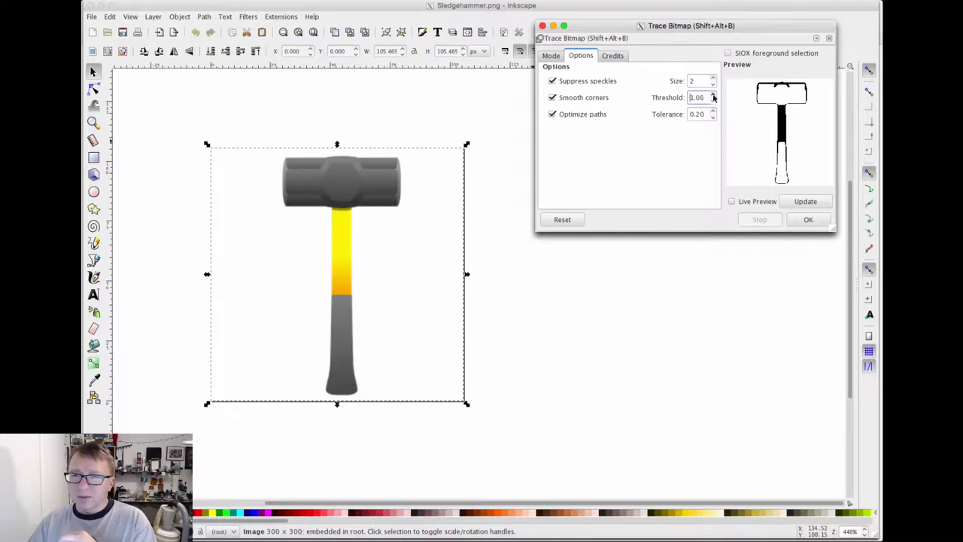
pyautogui.click(713, 96)
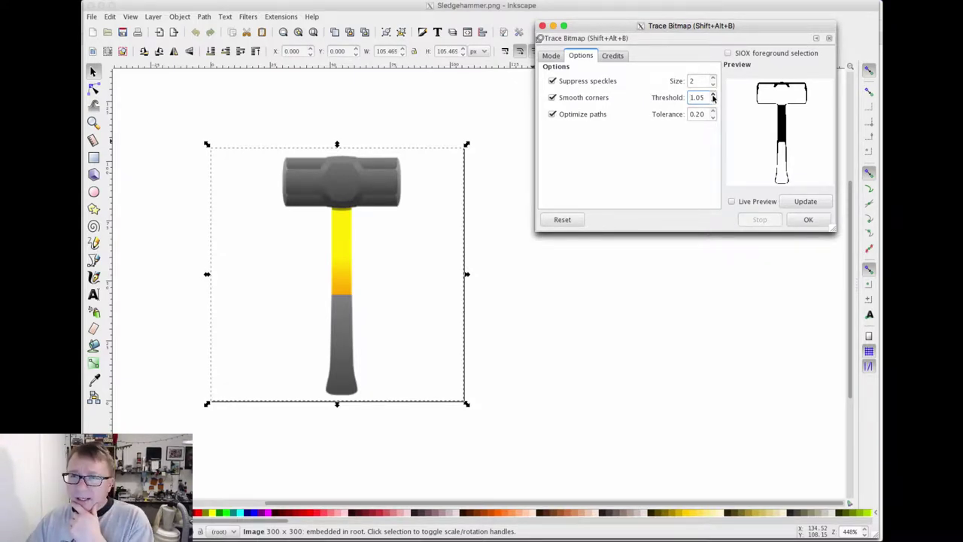
pyautogui.click(713, 95)
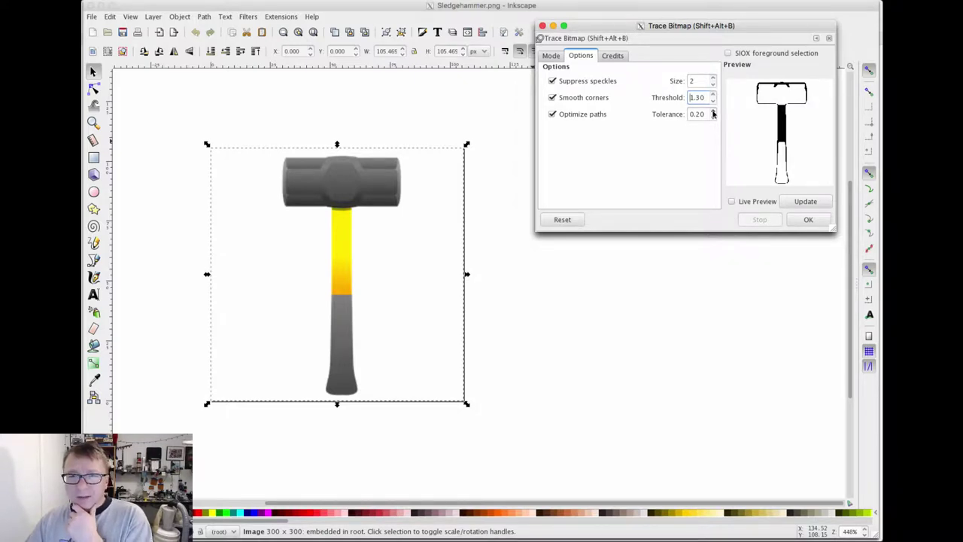
pyautogui.click(713, 112)
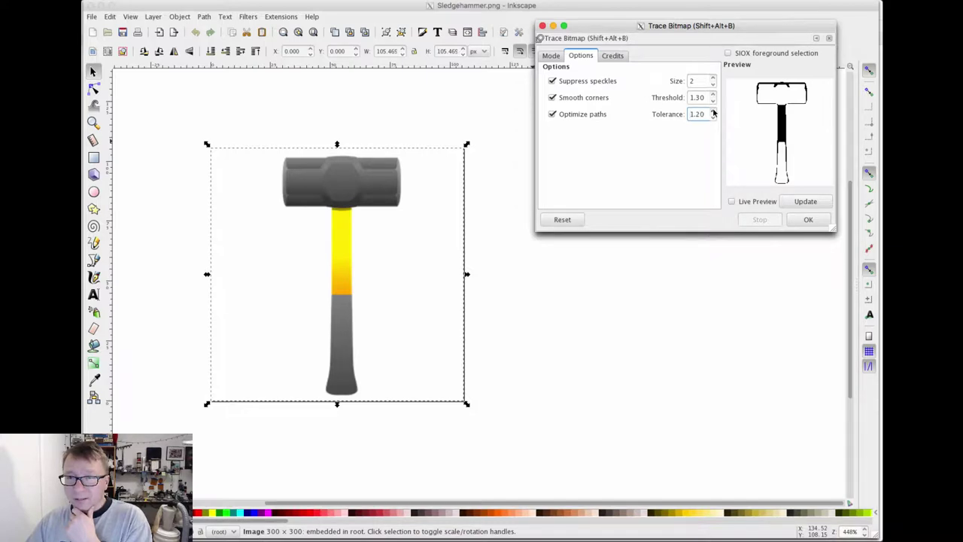
pyautogui.click(713, 112)
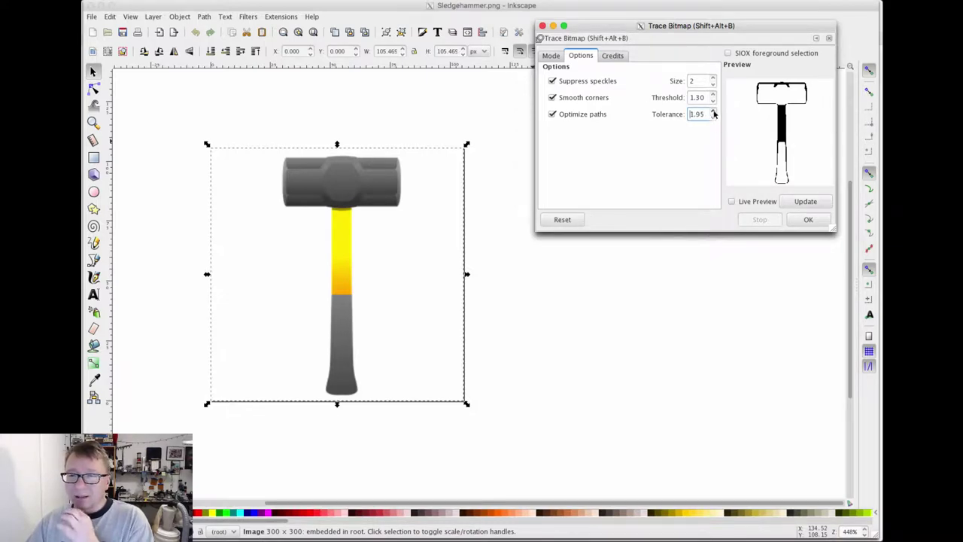
# Step: Trace the hammer with brightness cutoff and close the Trace Bitmap dialog
pyautogui.click(552, 59)
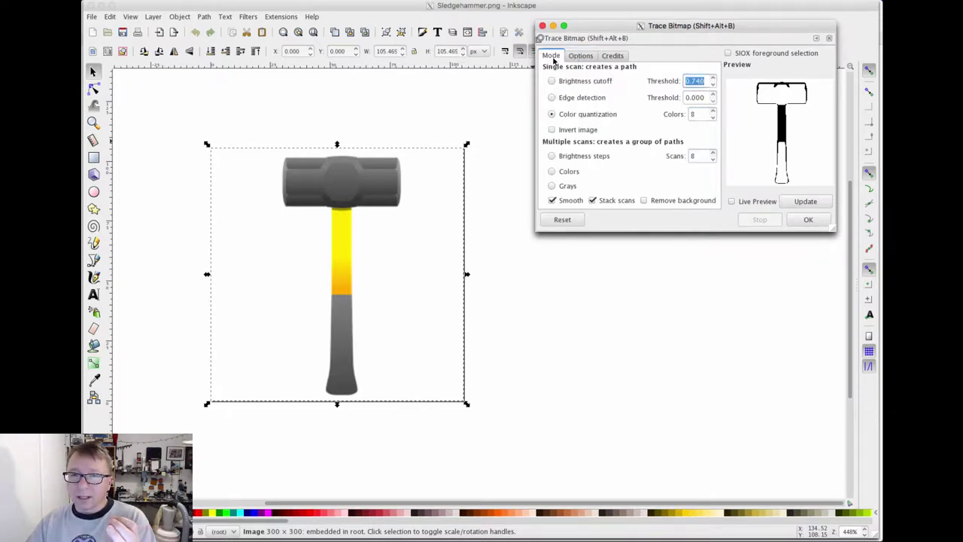
pyautogui.click(552, 80)
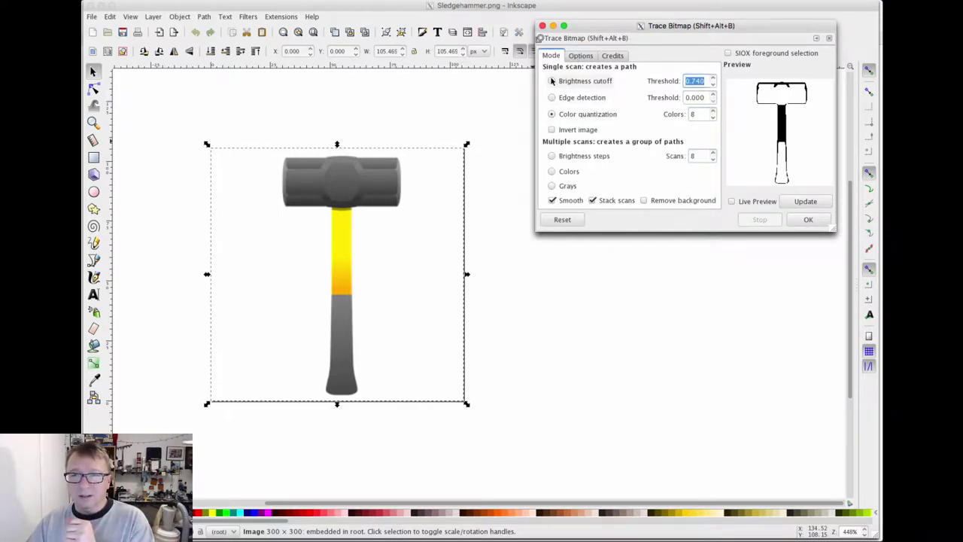
pyautogui.click(804, 202)
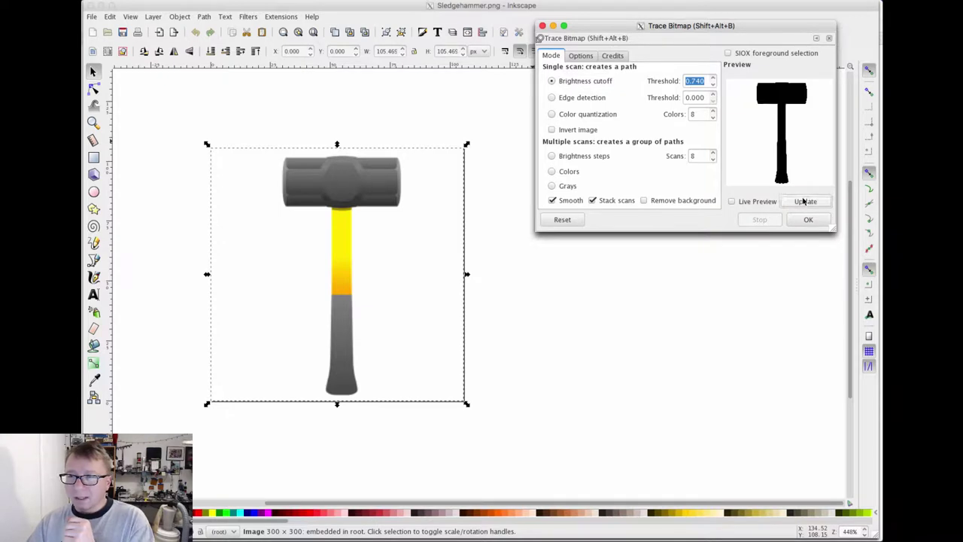
pyautogui.click(800, 220)
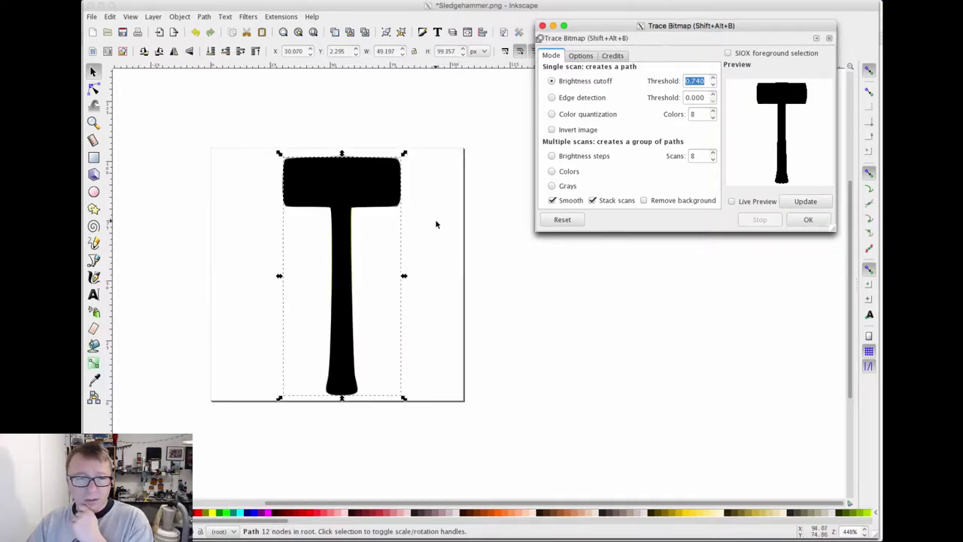
pyautogui.click(828, 38)
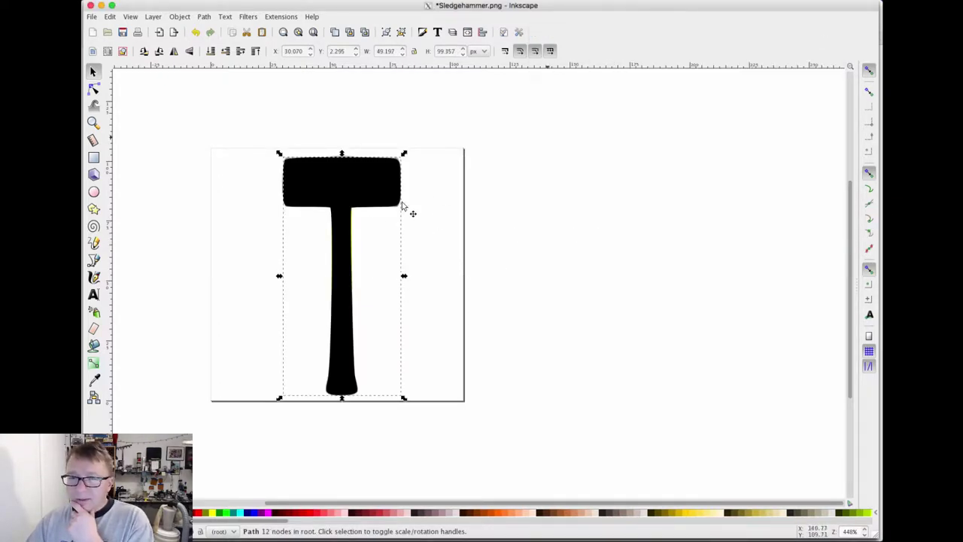
# Step: Move the black traced hammer right and the colour image left, then select the trace
pyautogui.moveTo(337, 181); pyautogui.dragTo(428, 189)
pyautogui.click(266, 189)
pyautogui.moveTo(267, 190); pyautogui.dragTo(241, 184)
pyautogui.click(413, 181)
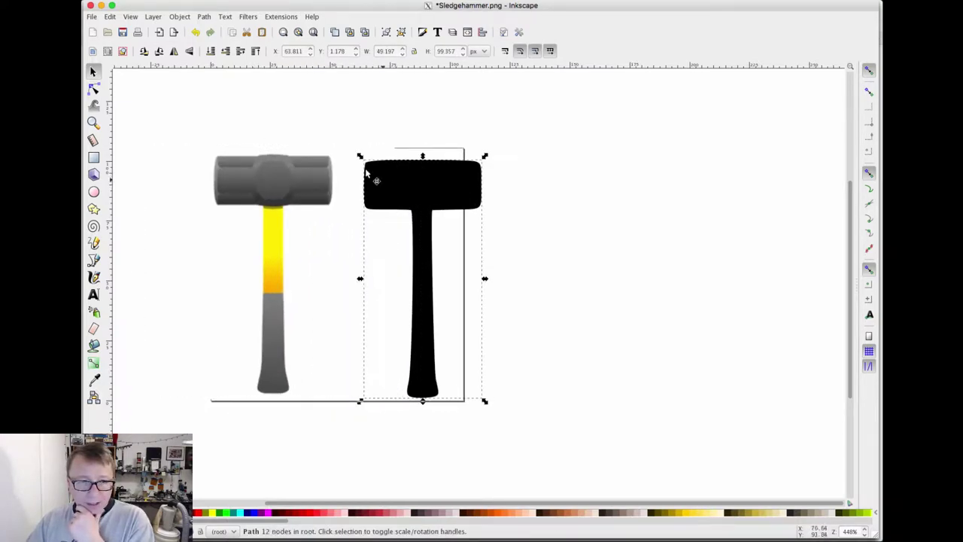
pyautogui.keyDown('ctrl'); pyautogui.scroll(1, 376, 192); pyautogui.keyUp('ctrl')
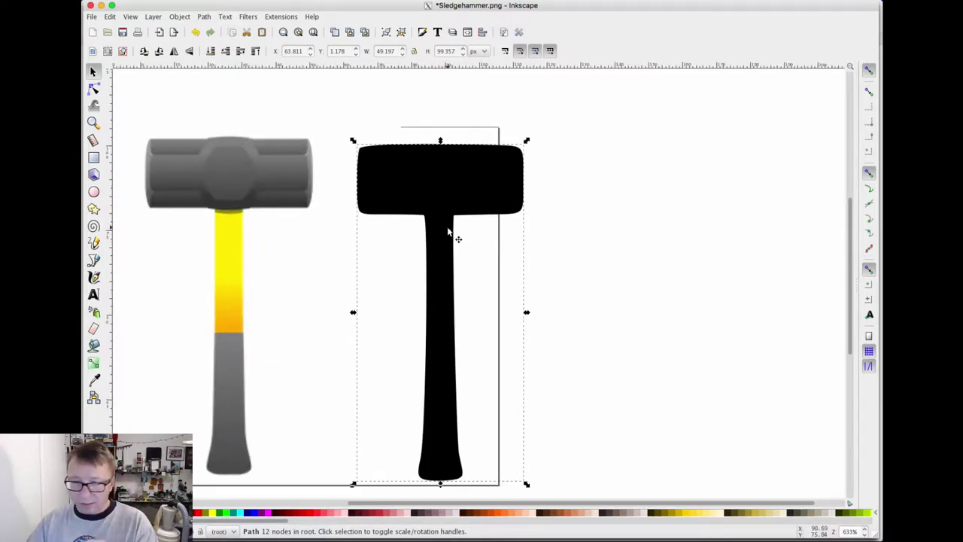
pyautogui.click(94, 89)
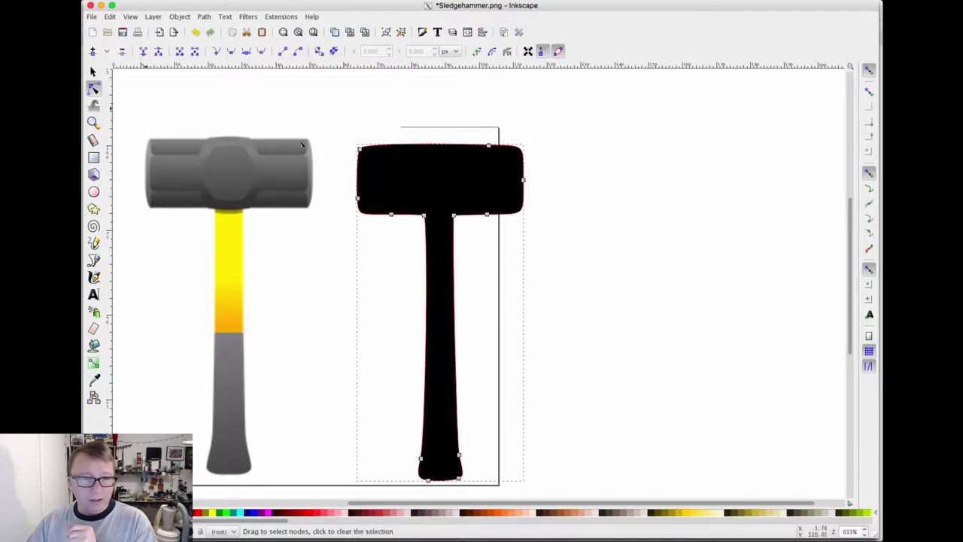
pyautogui.keyDown('ctrl'); pyautogui.scroll(1, 483, 222); pyautogui.keyUp('ctrl')
pyautogui.keyDown('ctrl'); pyautogui.scroll(1, 482, 222); pyautogui.keyUp('ctrl')
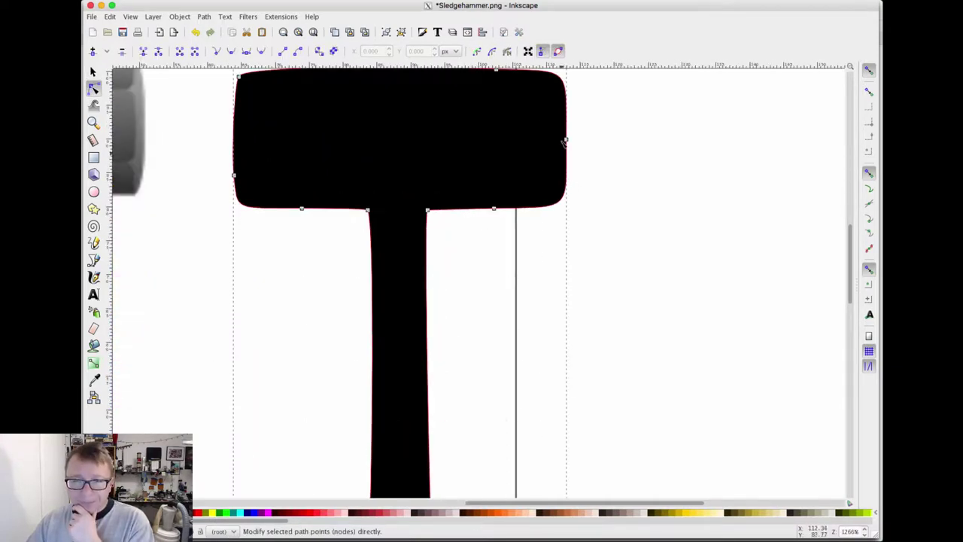
pyautogui.keyDown('ctrl'); pyautogui.scroll(-1, 517, 178); pyautogui.keyUp('ctrl')
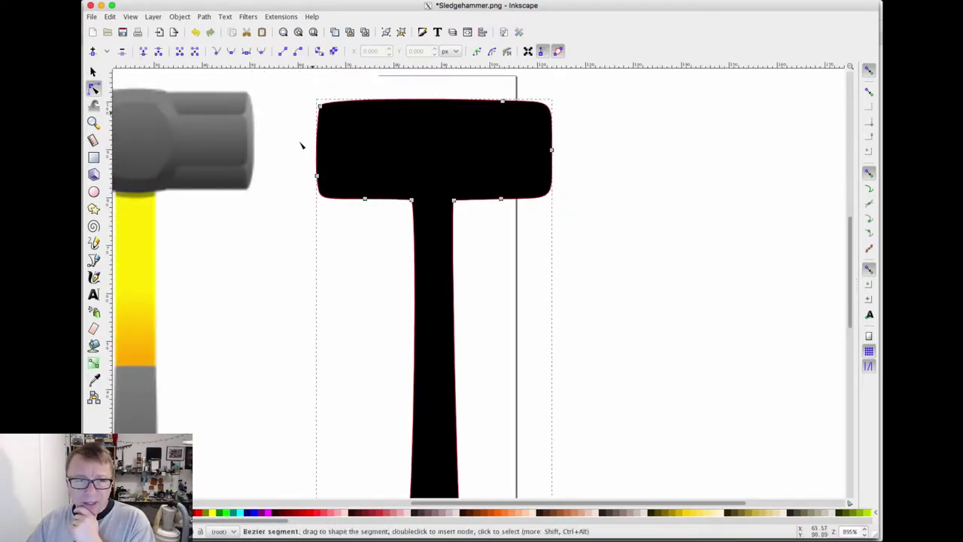
pyautogui.scroll(-2, 341, 191)
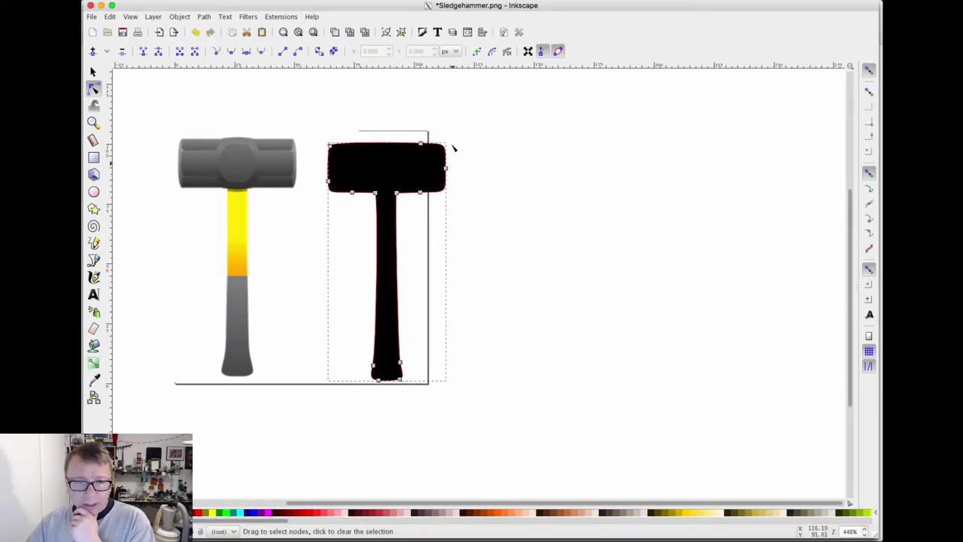
pyautogui.scroll(1, 378, 181)
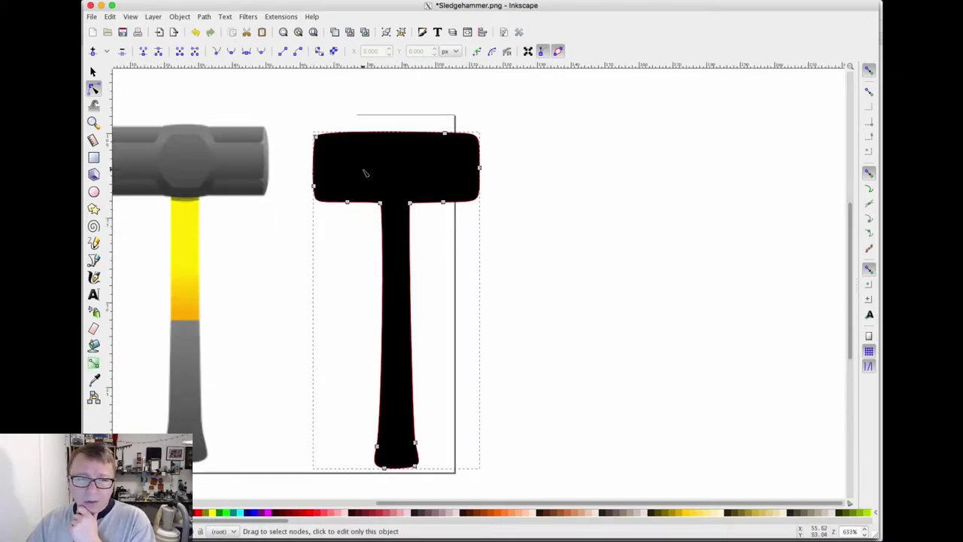
pyautogui.scroll(2, 399, 168)
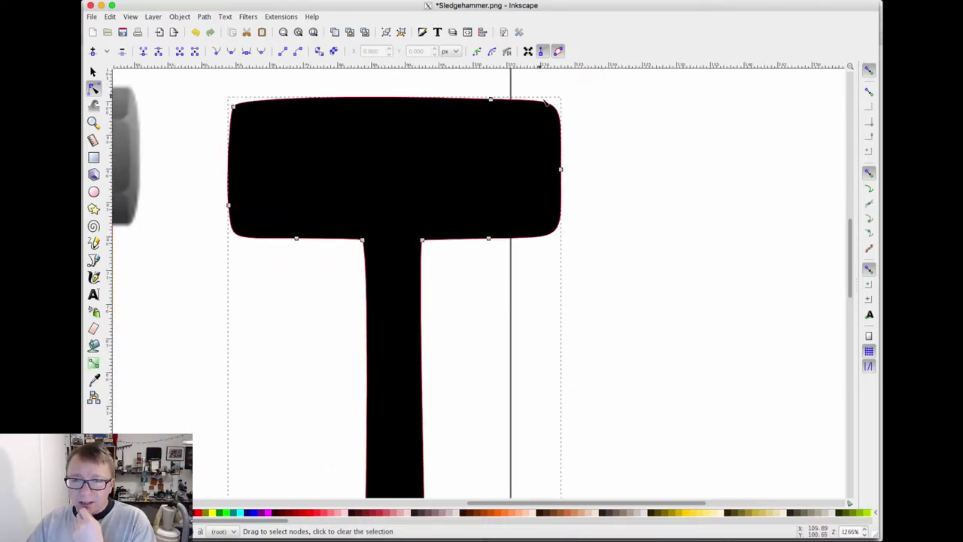
pyautogui.scroll(2, 236, 110)
pyautogui.click(230, 104)
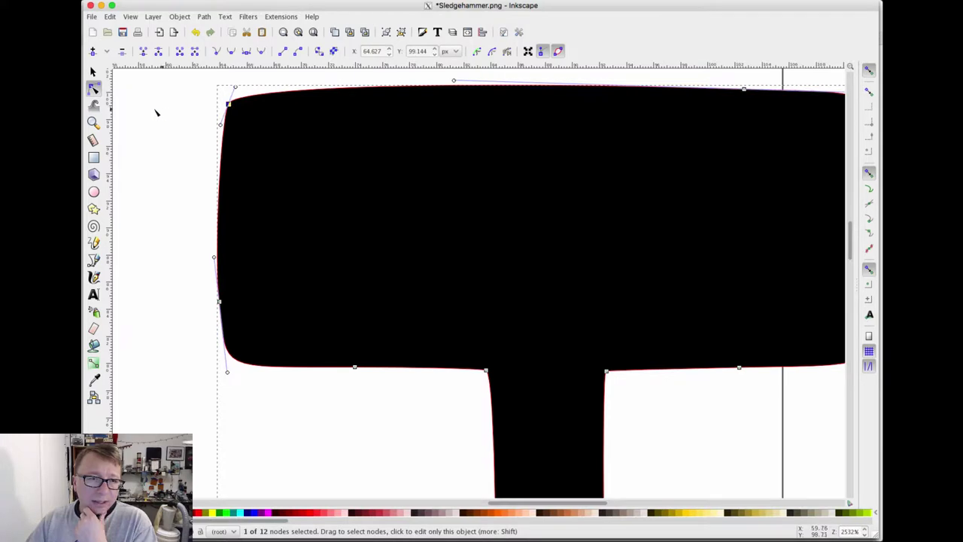
pyautogui.click(192, 135)
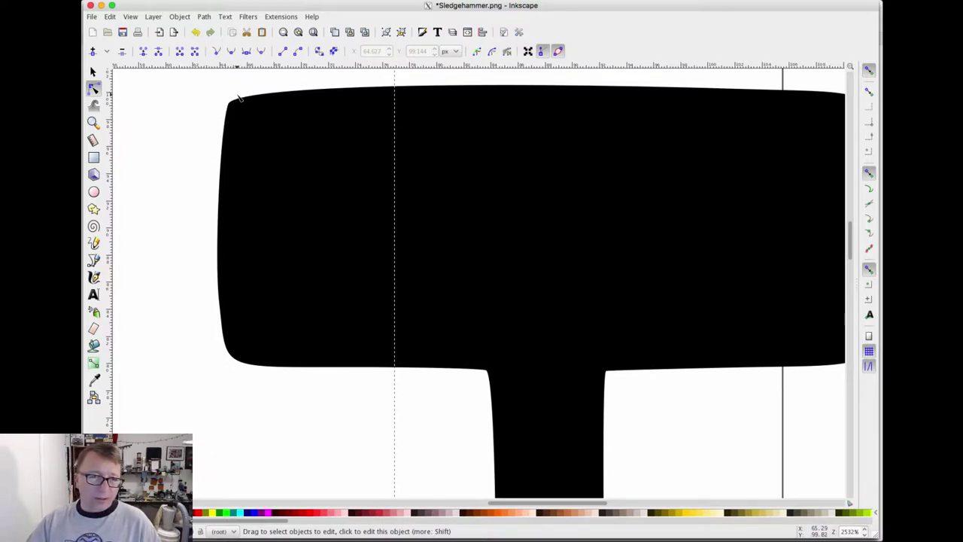
pyautogui.click(239, 98)
pyautogui.click(100, 93)
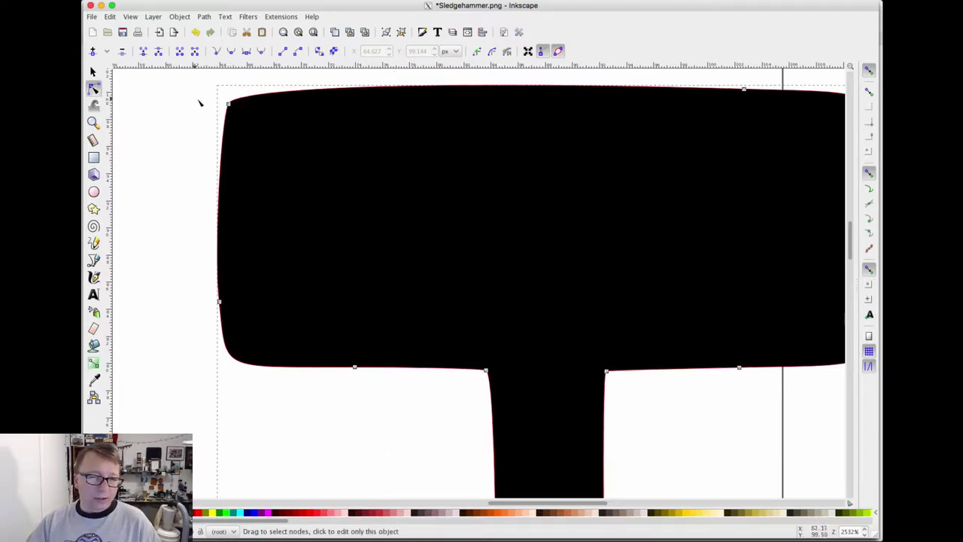
pyautogui.click(228, 104)
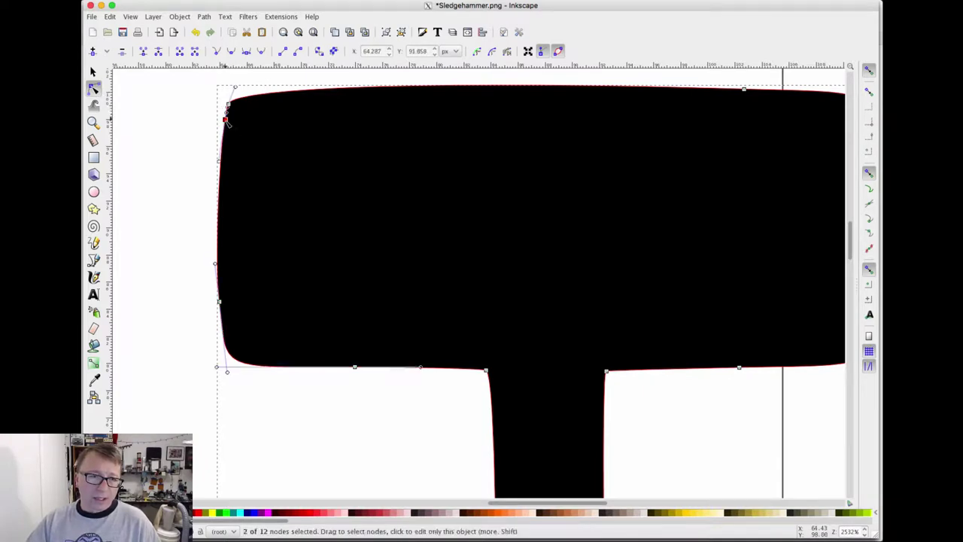
# Step: Add a node near the upper corner of the traced hammer path and nudge a corner node slightly
pyautogui.doubleClick(275, 93)
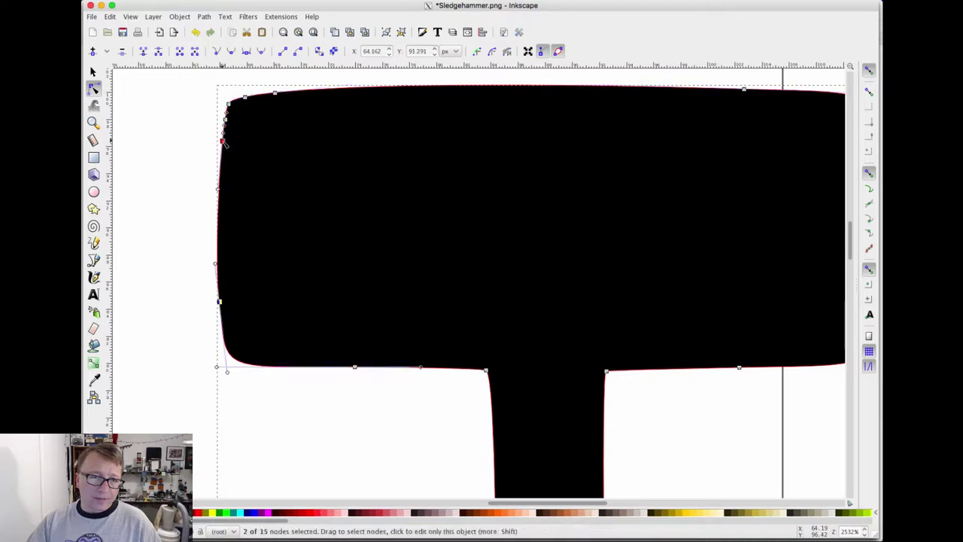
pyautogui.click(198, 122)
pyautogui.click(242, 111)
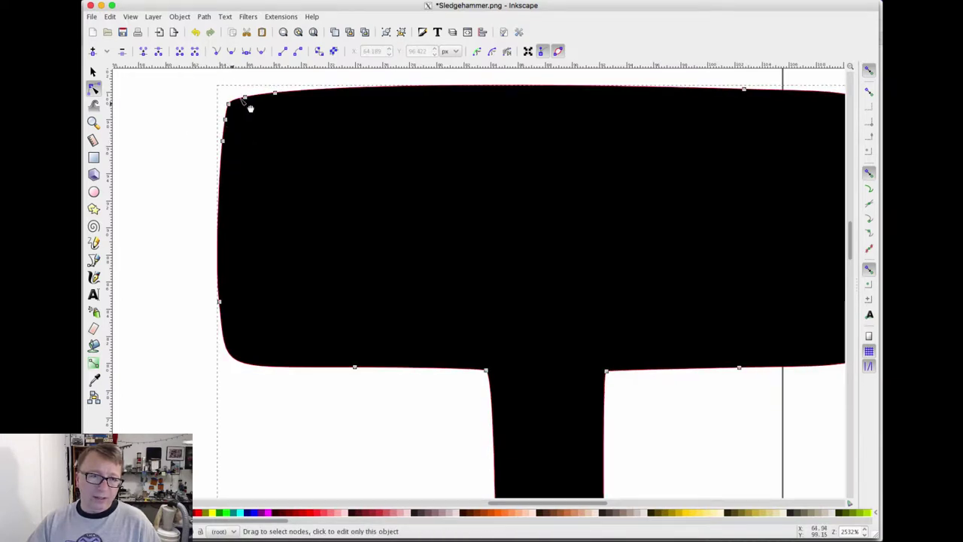
pyautogui.click(230, 106)
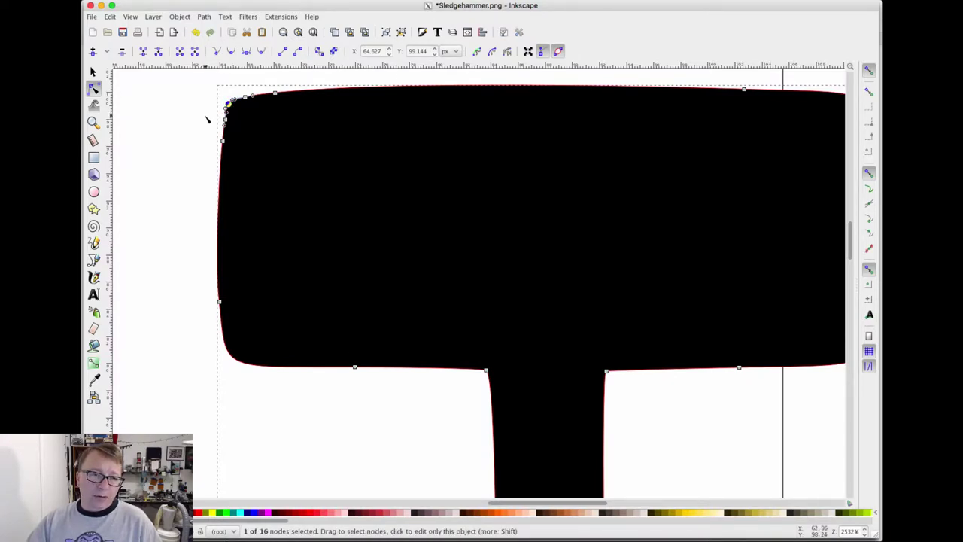
pyautogui.click(207, 119)
pyautogui.click(230, 106)
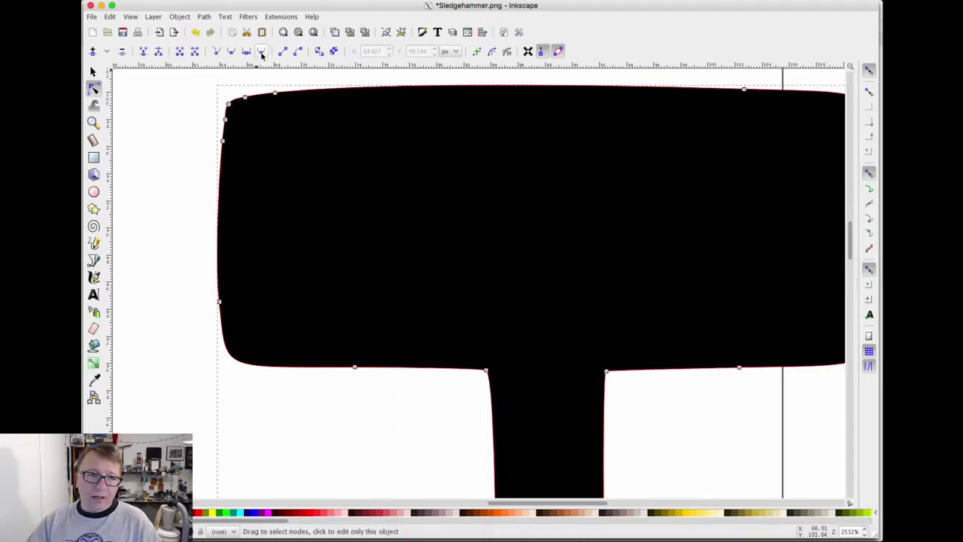
pyautogui.click(201, 118)
pyautogui.scroll(1, 202, 118)
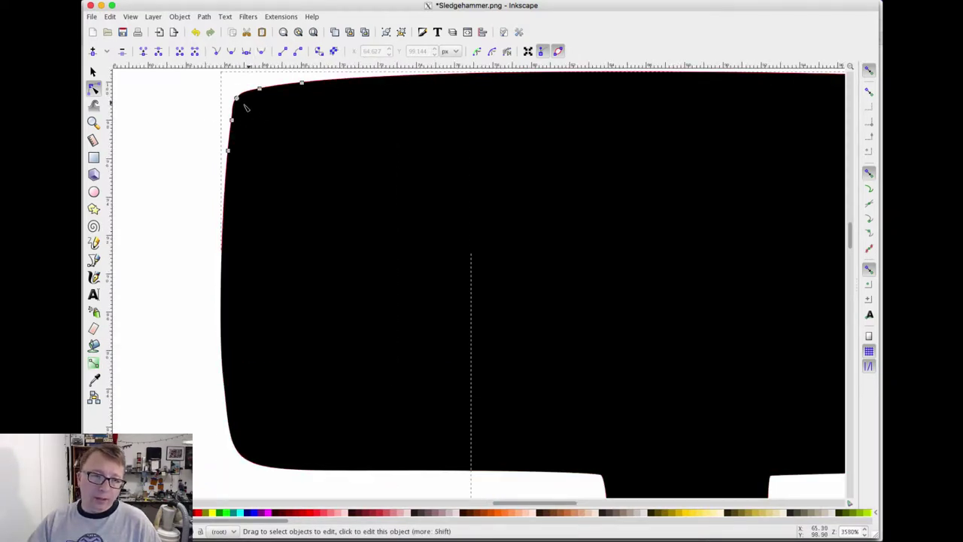
pyautogui.click(241, 98)
pyautogui.moveTo(239, 99); pyautogui.dragTo(242, 102)
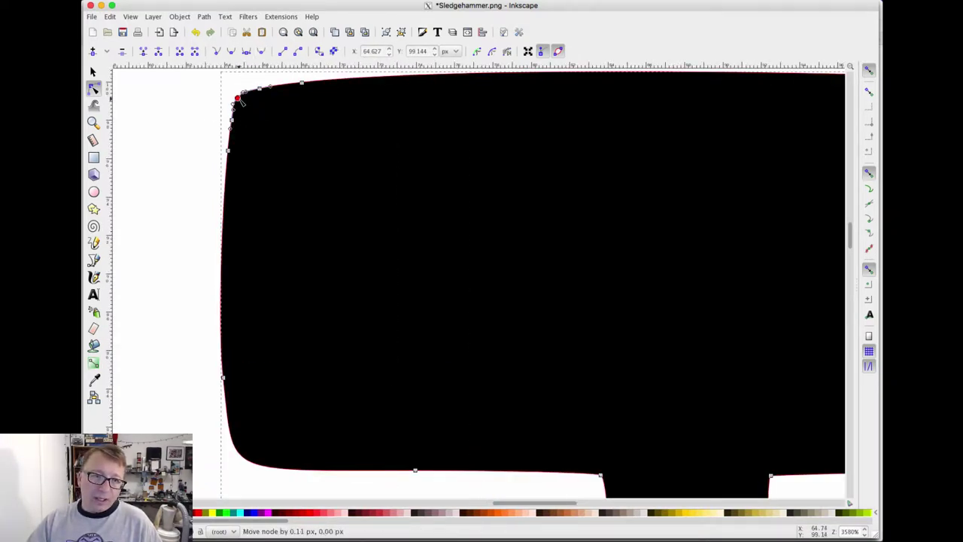
pyautogui.click(197, 114)
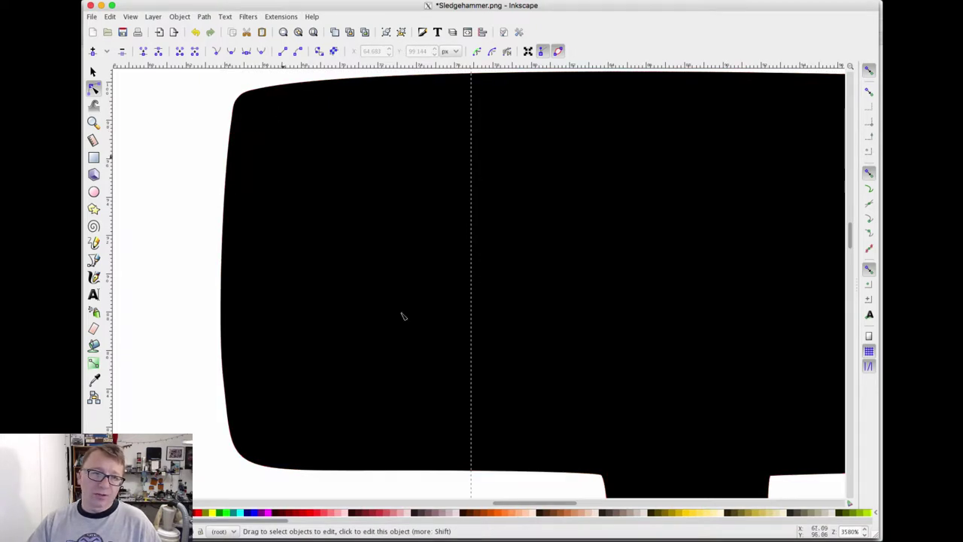
# Step: Add nodes where the head meets the handle and down the handle's right edge, then nudge the corner node
pyautogui.scroll(-5, 649, 419)
pyautogui.hscroll(5, 649, 420)
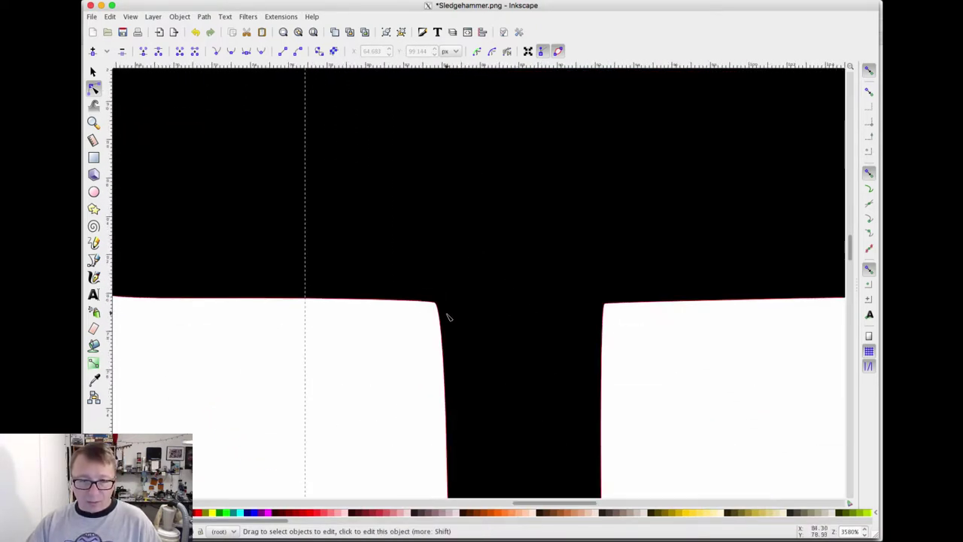
pyautogui.click(622, 307)
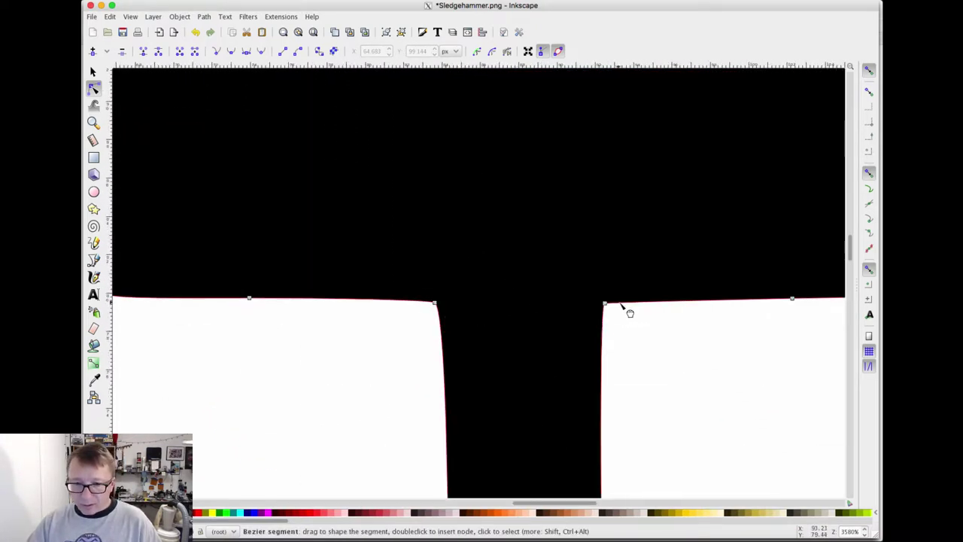
pyautogui.doubleClick(627, 303)
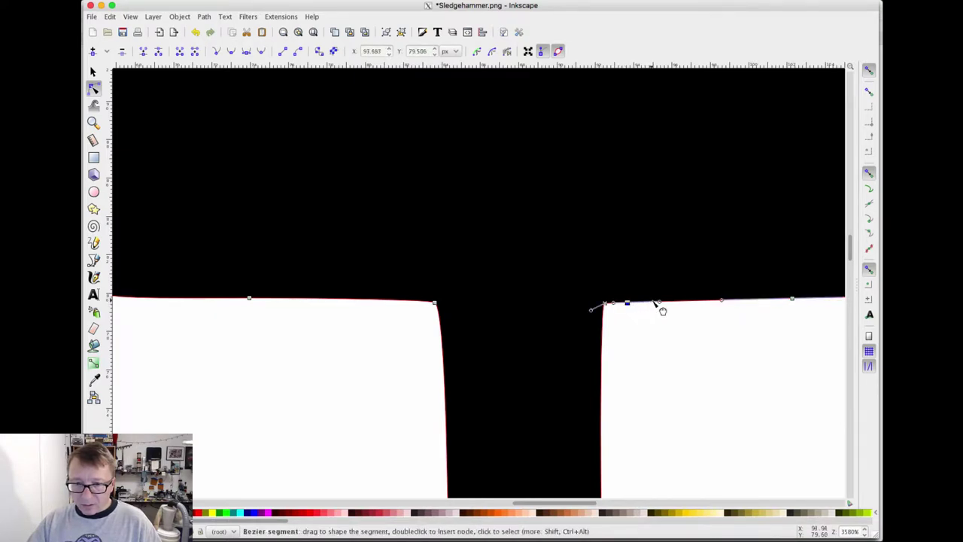
pyautogui.doubleClick(602, 322)
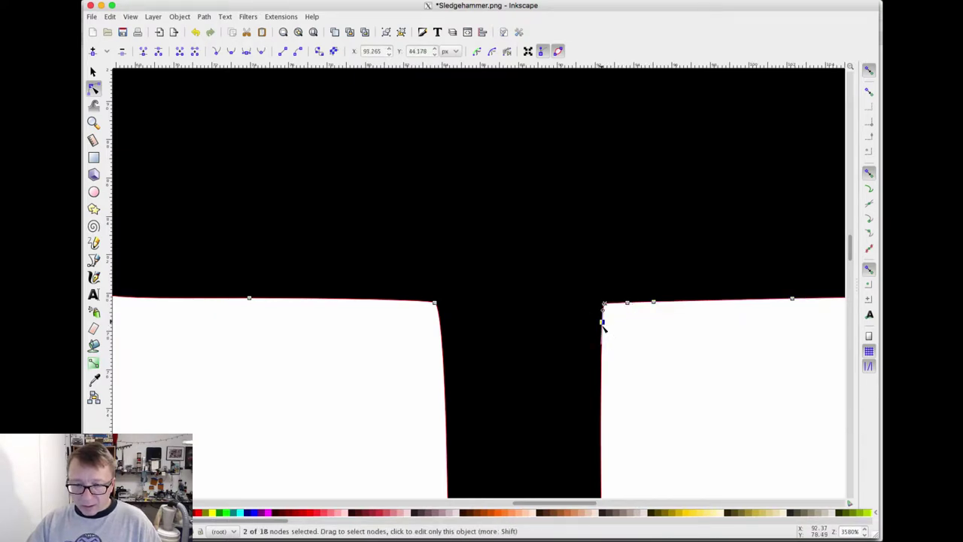
pyautogui.doubleClick(603, 346)
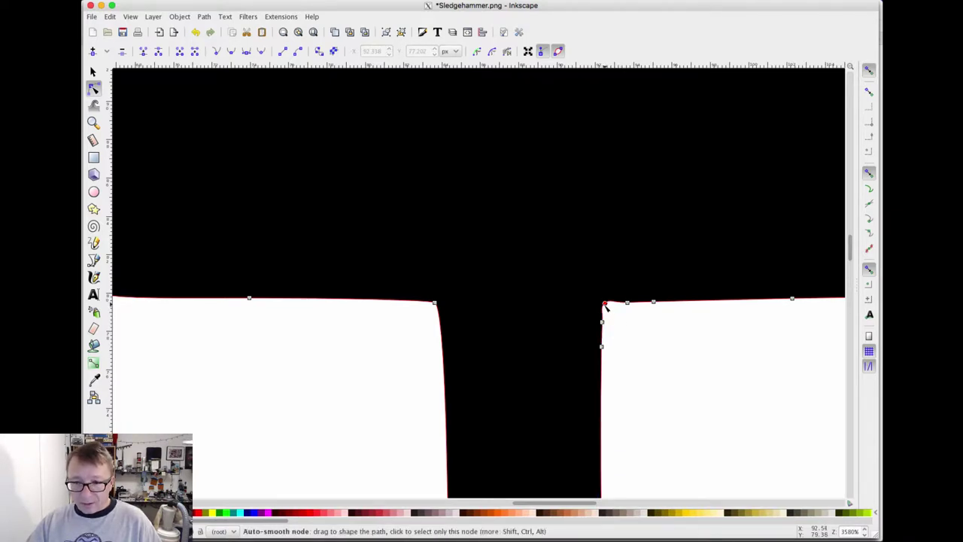
pyautogui.click(628, 326)
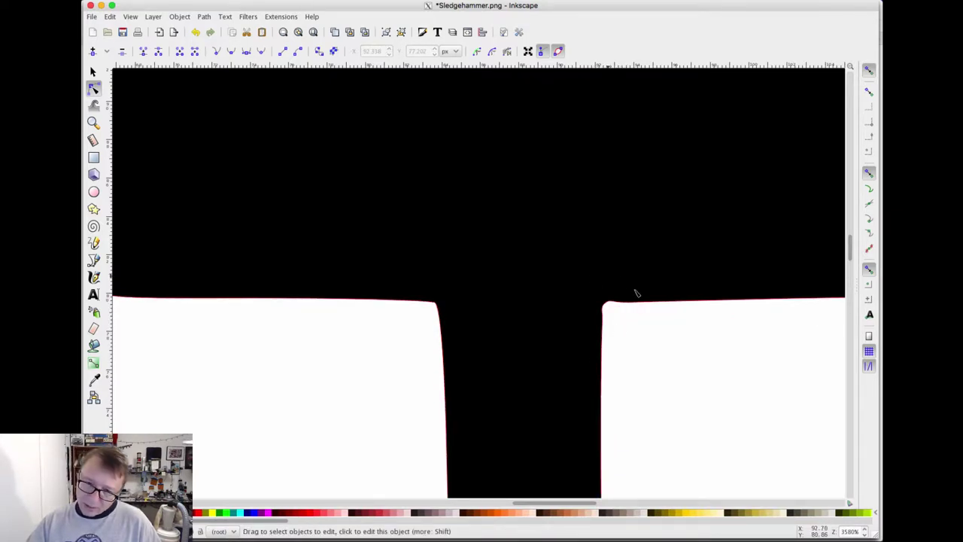
pyautogui.click(606, 307)
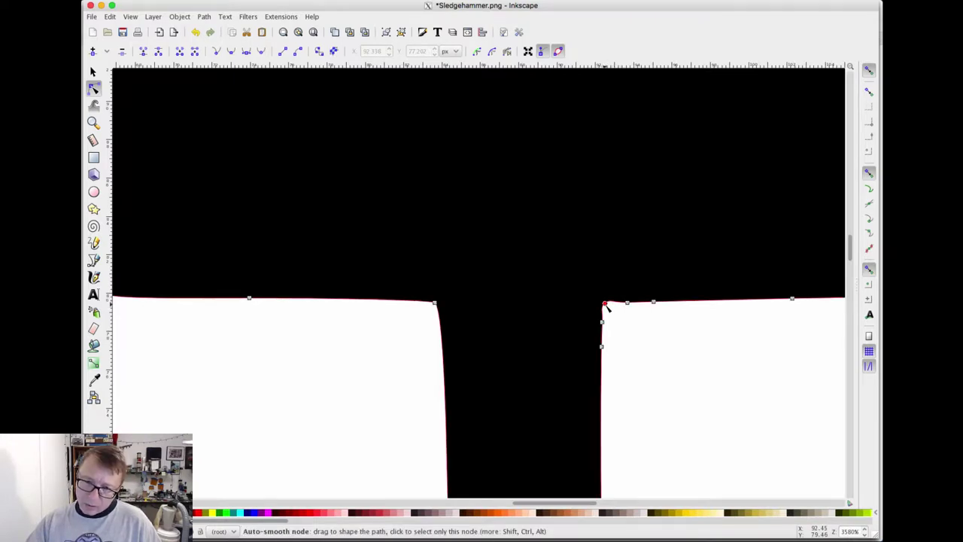
pyautogui.moveTo(611, 308); pyautogui.dragTo(615, 319)
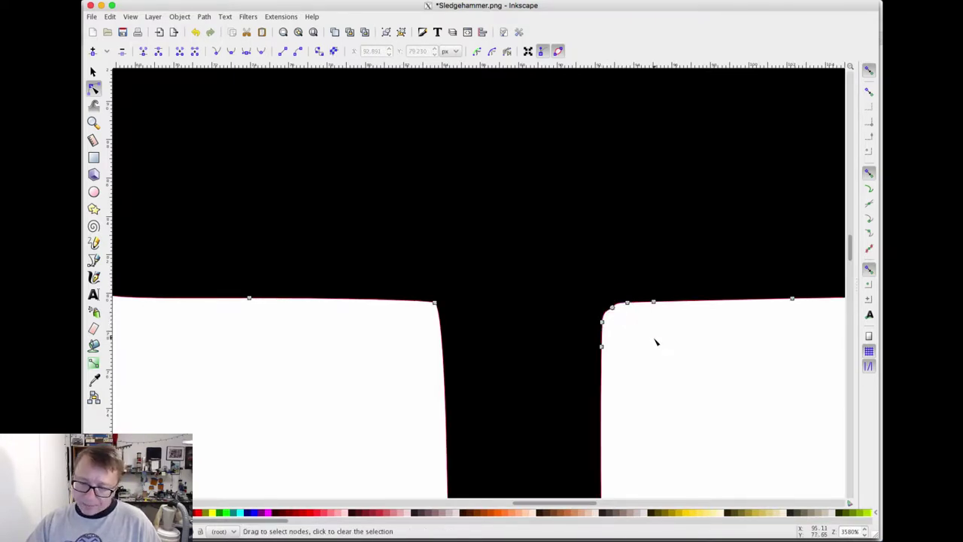
pyautogui.click(644, 332)
# Step: Delete the extra corner node and slide the neighbouring underside and handle-edge nodes to round the right inner corner
pyautogui.scroll(2, 624, 322)
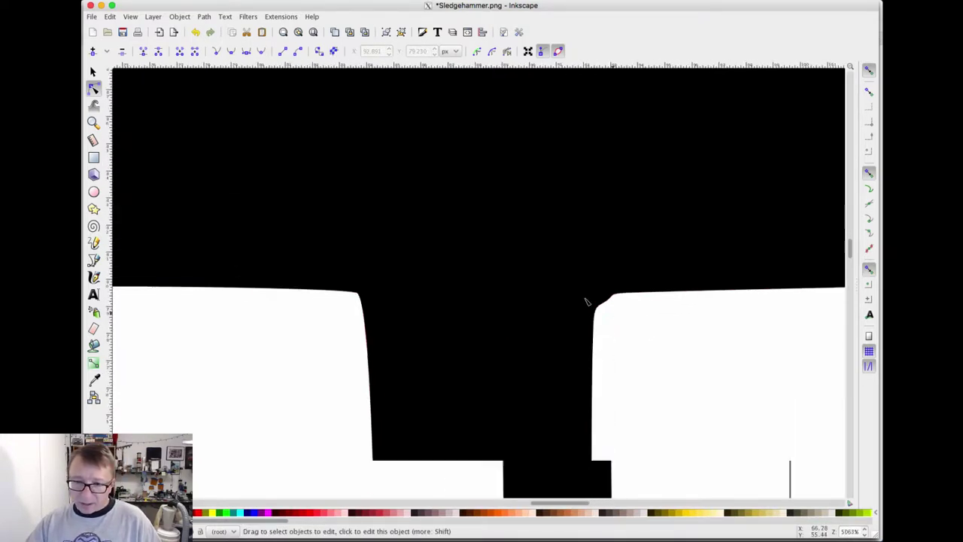
pyautogui.click(611, 301)
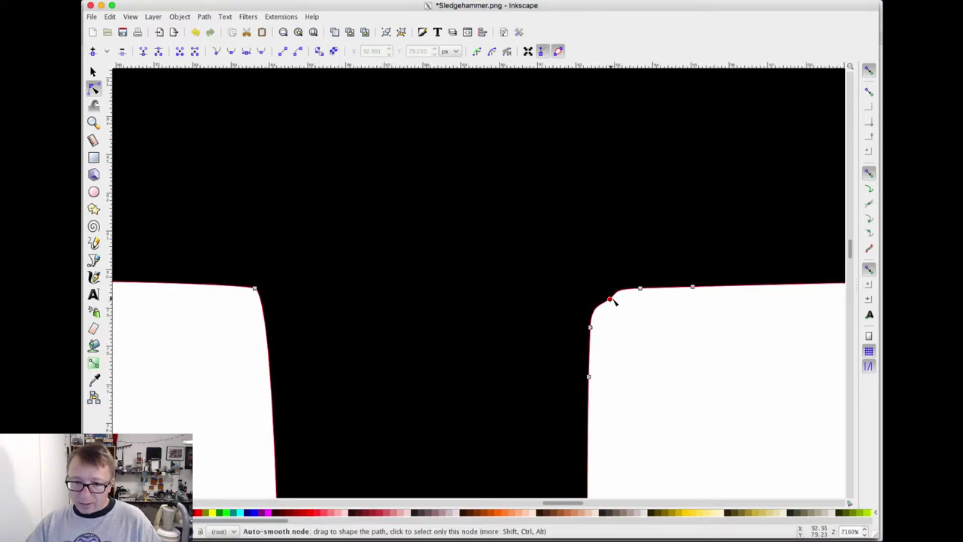
pyautogui.press('Delete')
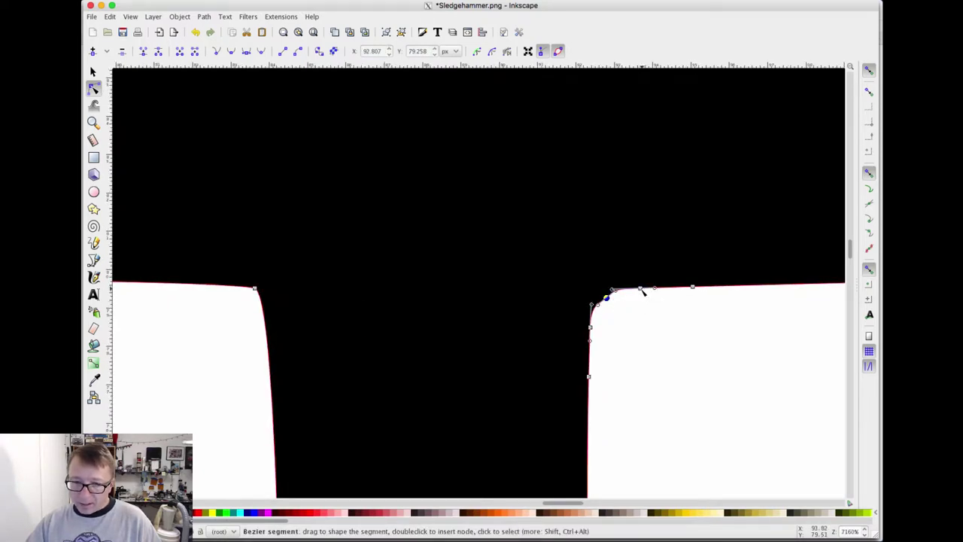
pyautogui.click(648, 289)
pyautogui.moveTo(652, 290); pyautogui.dragTo(655, 291)
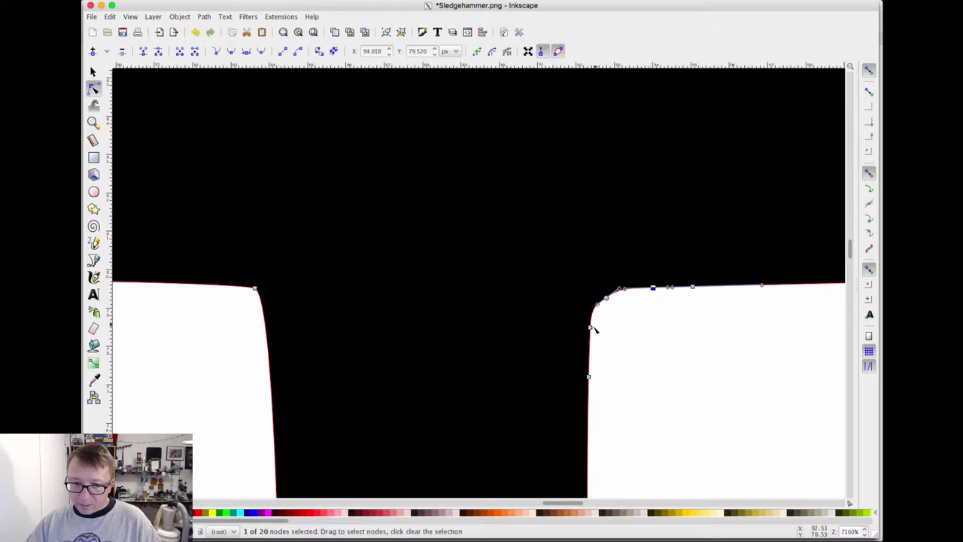
pyautogui.moveTo(593, 328); pyautogui.dragTo(599, 343)
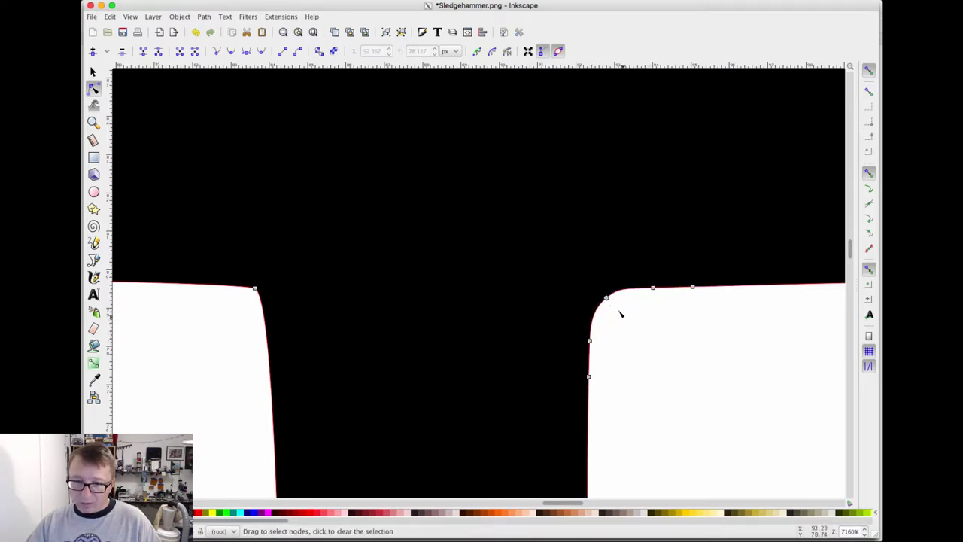
pyautogui.press('Escape')
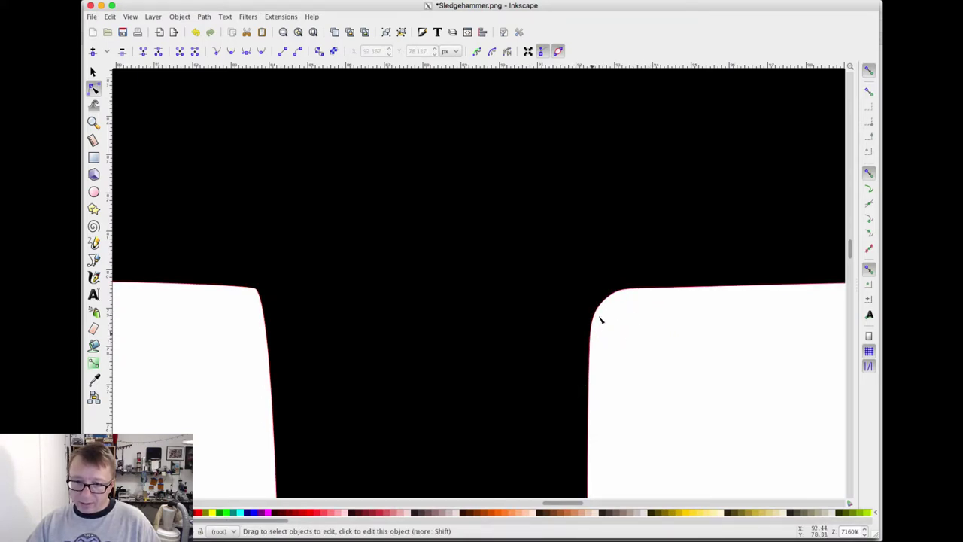
pyautogui.click(641, 290)
pyautogui.moveTo(661, 290); pyautogui.dragTo(651, 304)
pyautogui.press('Escape')
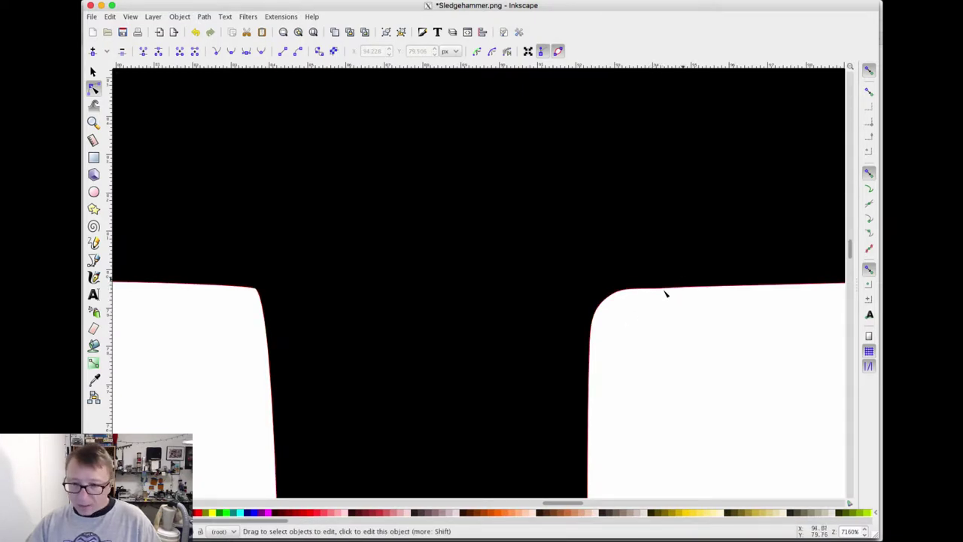
pyautogui.click(661, 289)
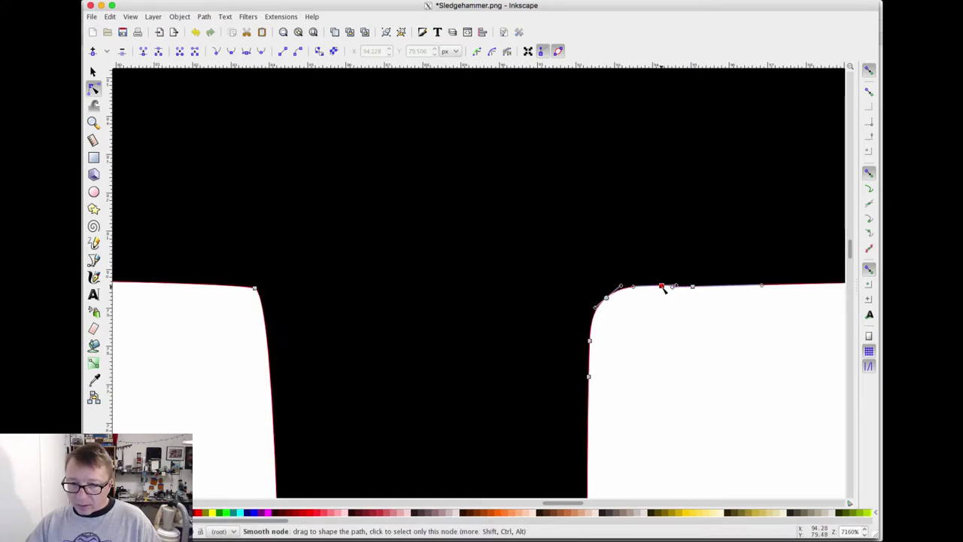
pyautogui.click(662, 289)
pyautogui.press('Escape')
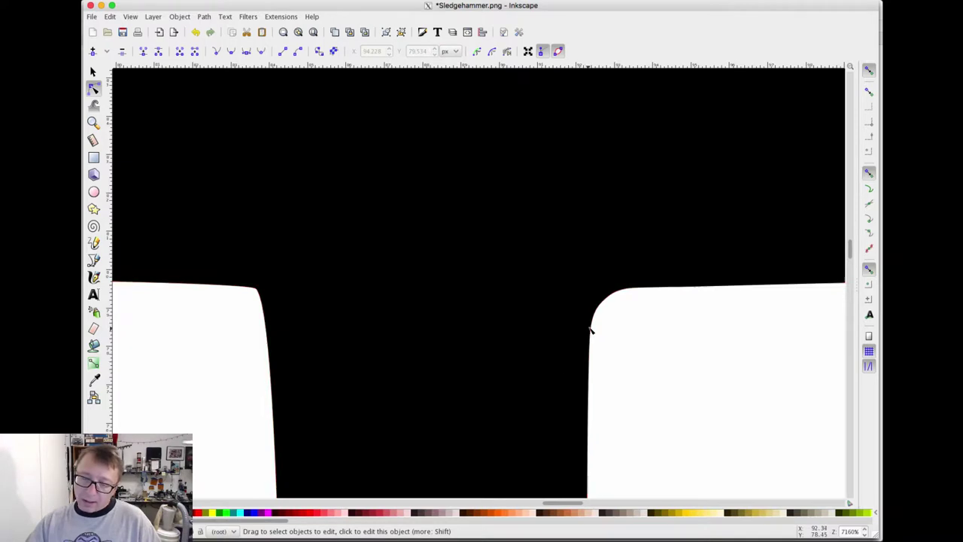
# Step: Add a node along the handle's left edge below the left inner corner
pyautogui.click(233, 290)
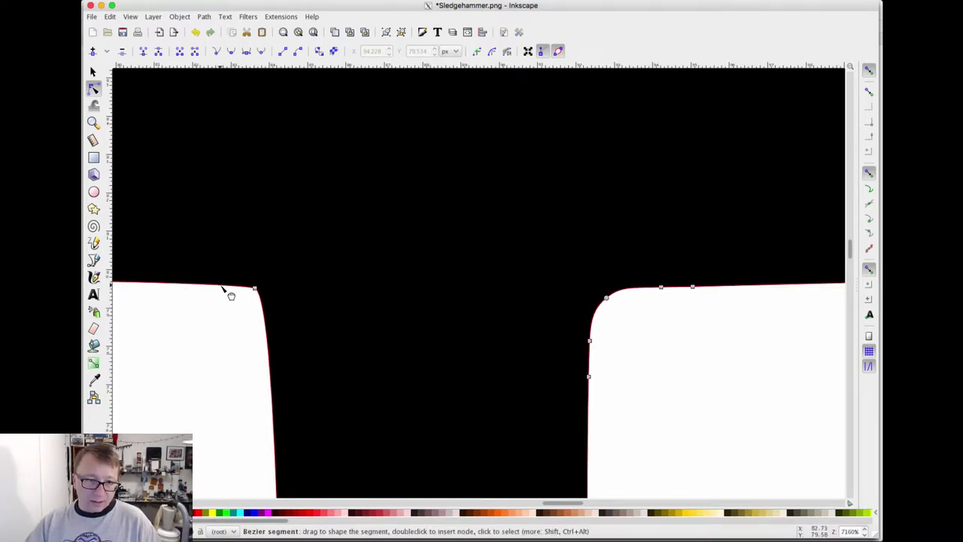
pyautogui.click(230, 290)
pyautogui.click(191, 293)
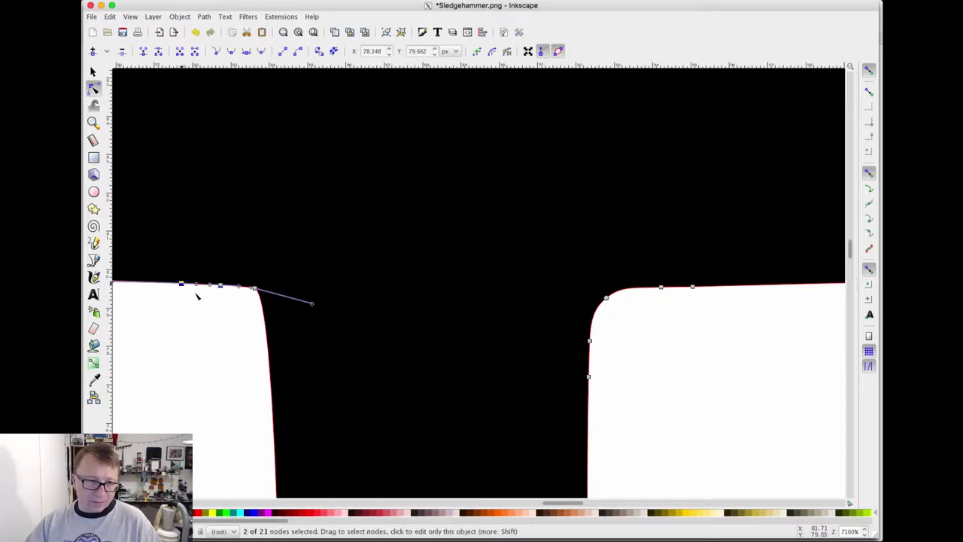
pyautogui.click(272, 324)
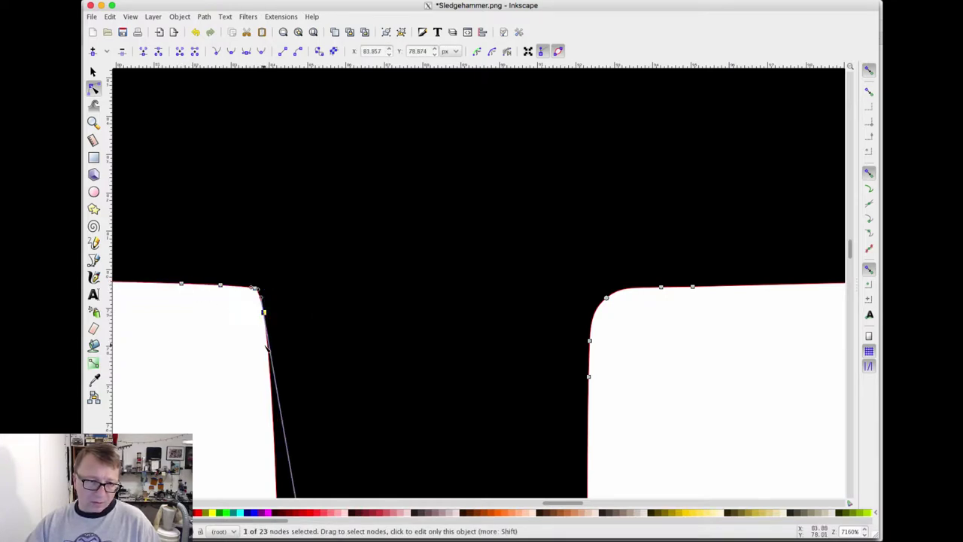
pyautogui.doubleClick(271, 352)
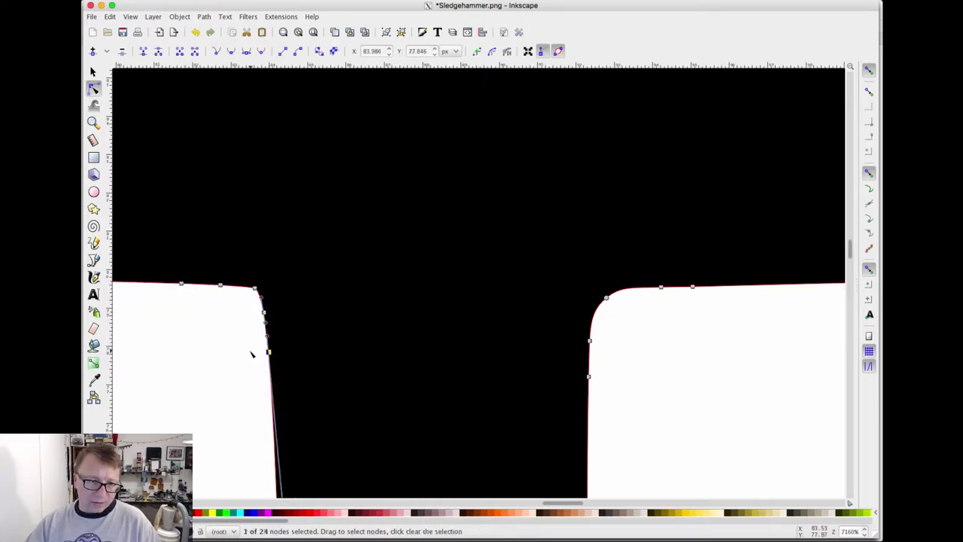
# Step: Nudge the corner, handle-edge and underside nodes so the left inner corner curves smoothly
pyautogui.click(255, 289)
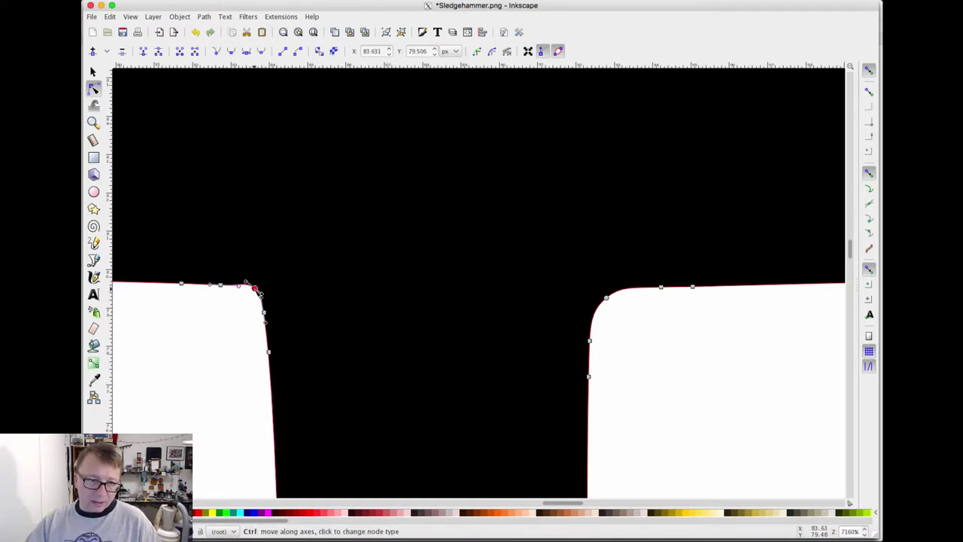
pyautogui.moveTo(255, 290); pyautogui.dragTo(253, 293)
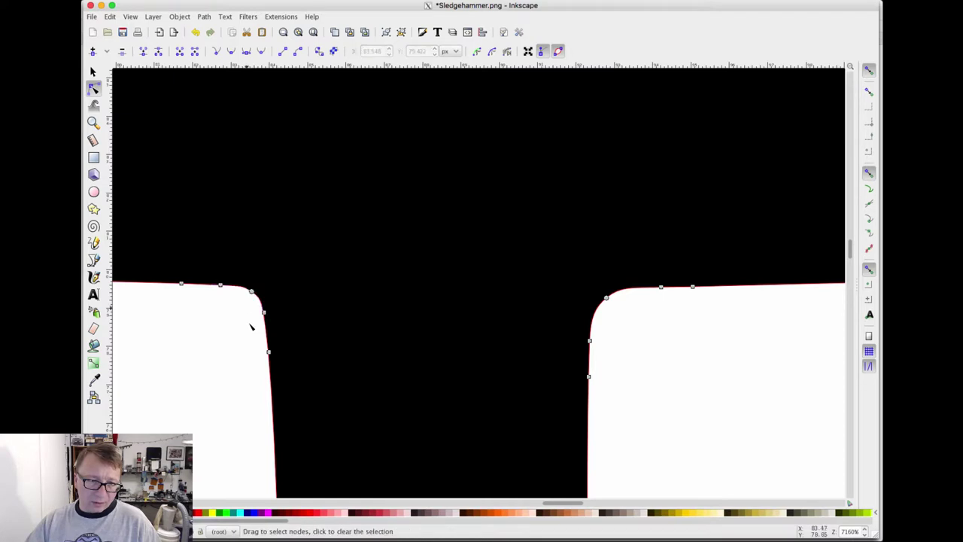
pyautogui.click(264, 323)
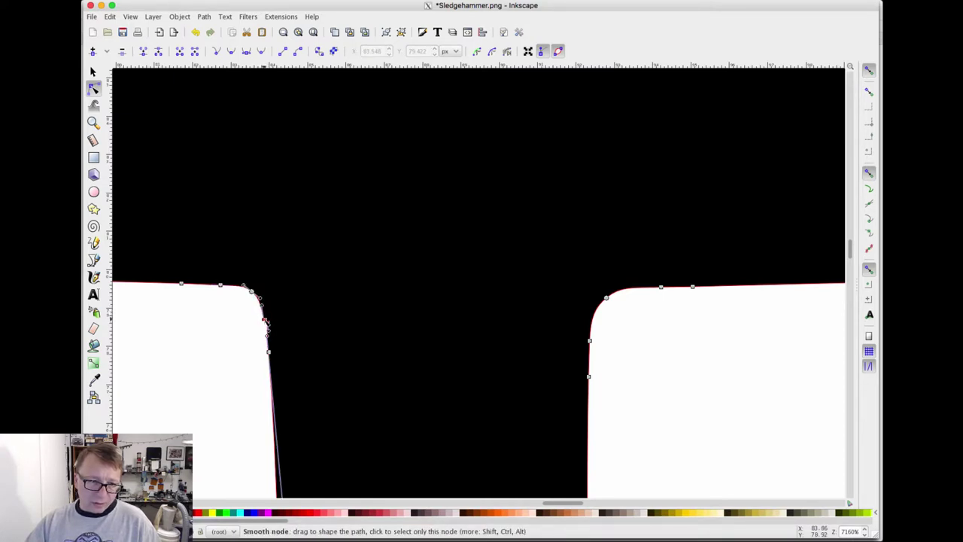
pyautogui.moveTo(264, 324); pyautogui.dragTo(264, 322)
pyautogui.click(231, 292)
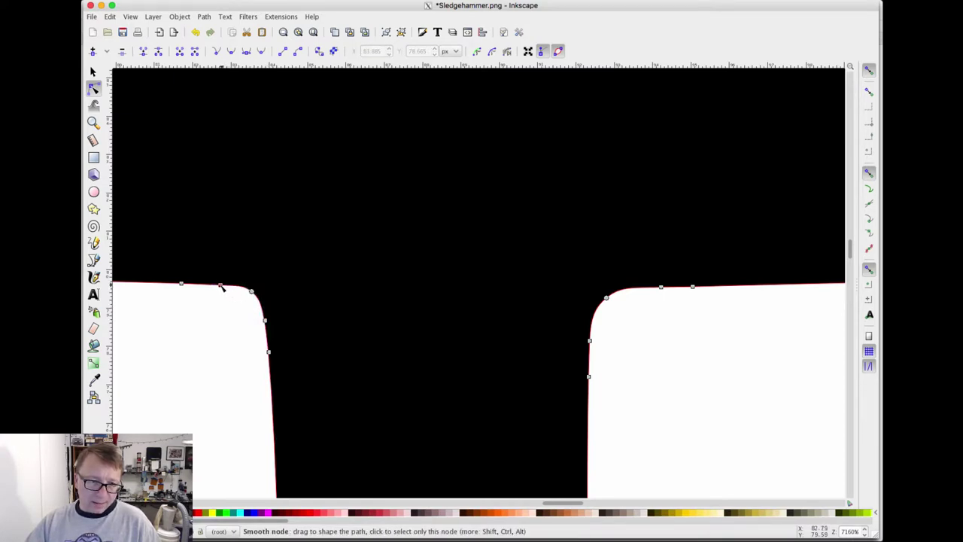
pyautogui.click(220, 285)
pyautogui.moveTo(220, 285); pyautogui.dragTo(217, 286)
pyautogui.click(226, 318)
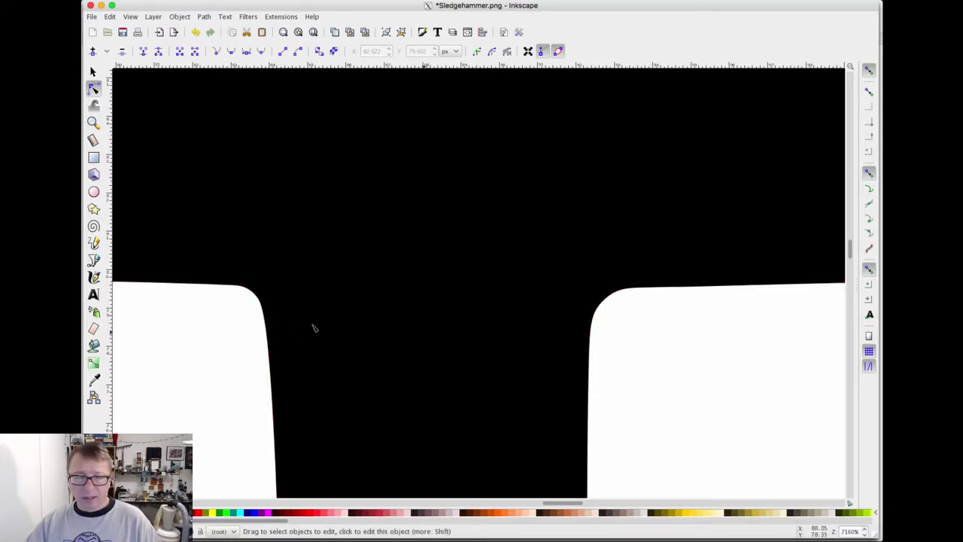
pyautogui.click(257, 301)
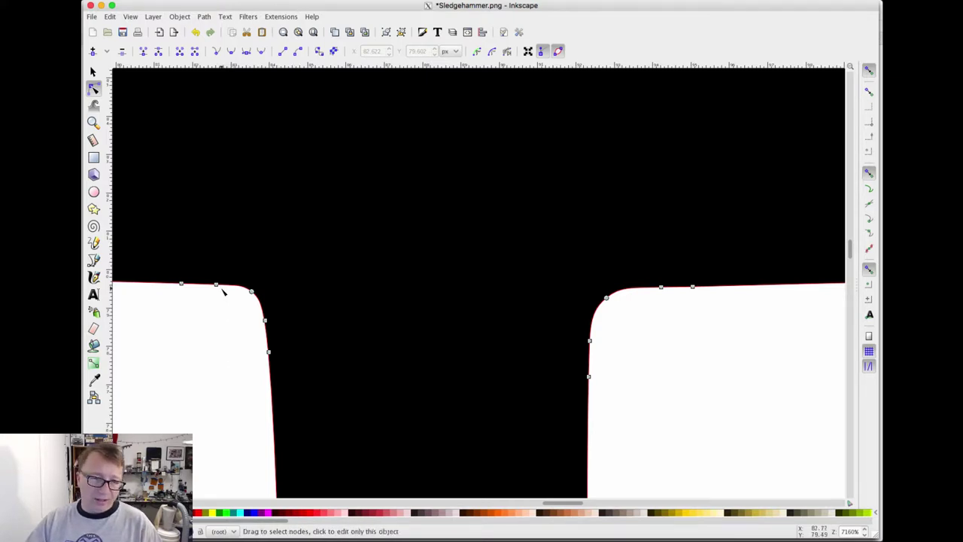
pyautogui.click(192, 383)
pyautogui.scroll(-5, 211, 383)
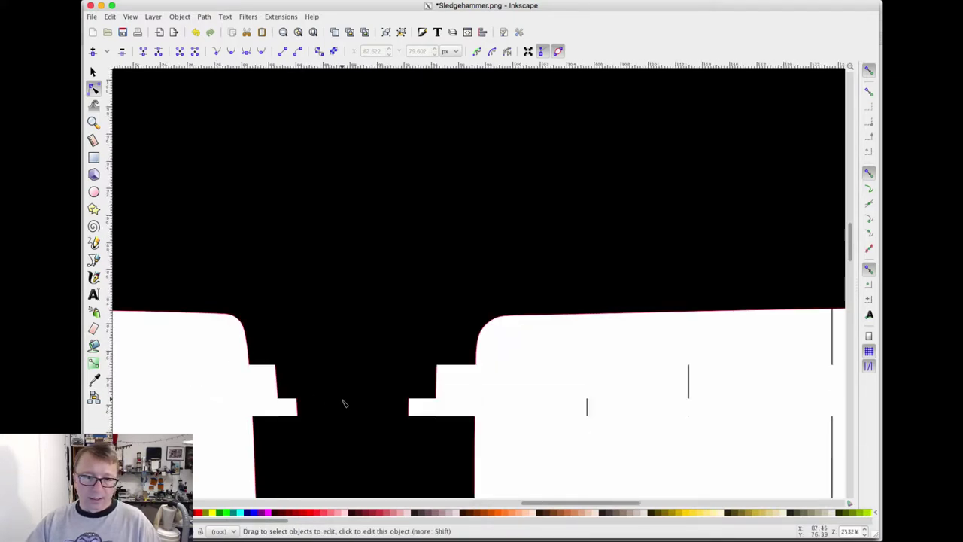
# Step: Nudge the hammer head's top-left corner node and slightly reshape its top edge
pyautogui.scroll(-1, 384, 407)
pyautogui.scroll(-4, 410, 324)
pyautogui.hscroll(-2, 410, 323)
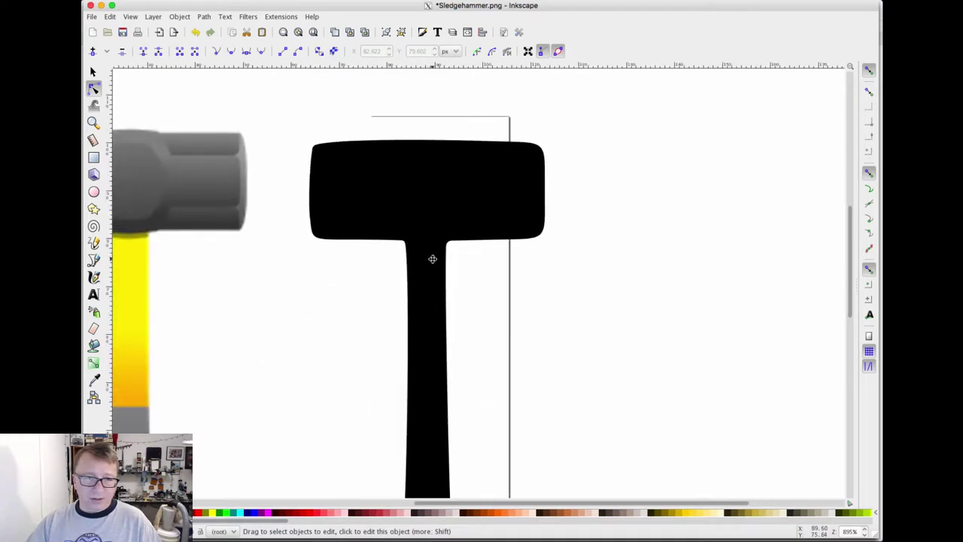
pyautogui.scroll(2, 339, 183)
pyautogui.scroll(2, 331, 136)
pyautogui.scroll(1, 319, 154)
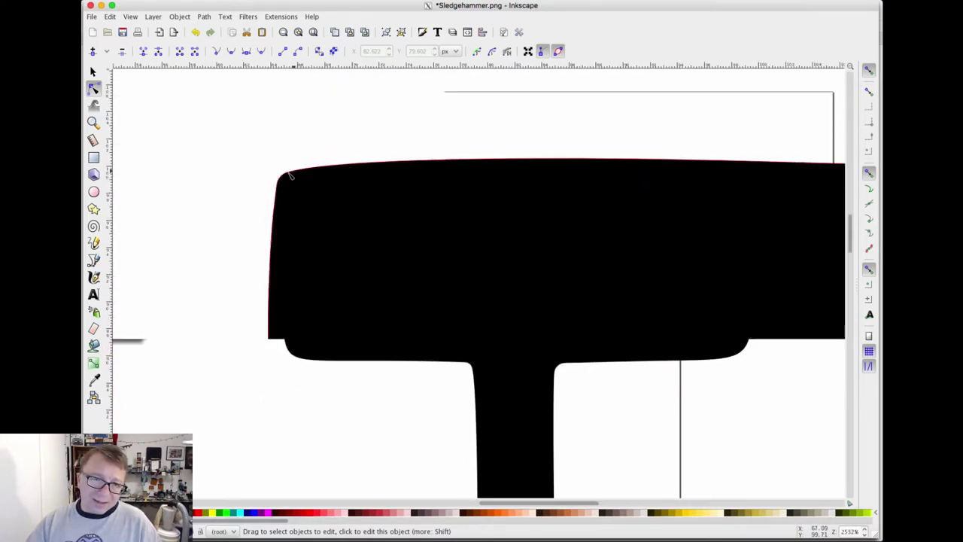
pyautogui.click(296, 179)
pyautogui.click(303, 170)
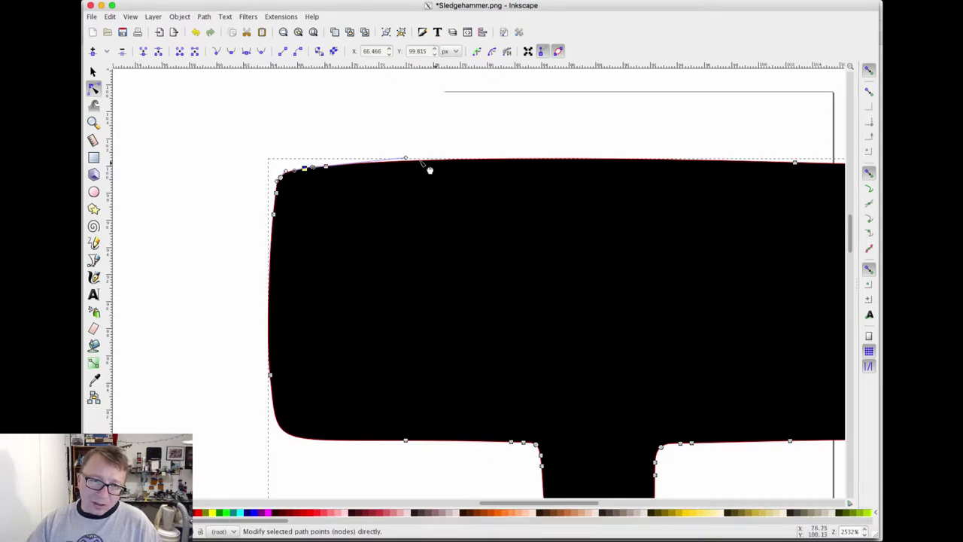
pyautogui.moveTo(404, 160); pyautogui.dragTo(409, 161)
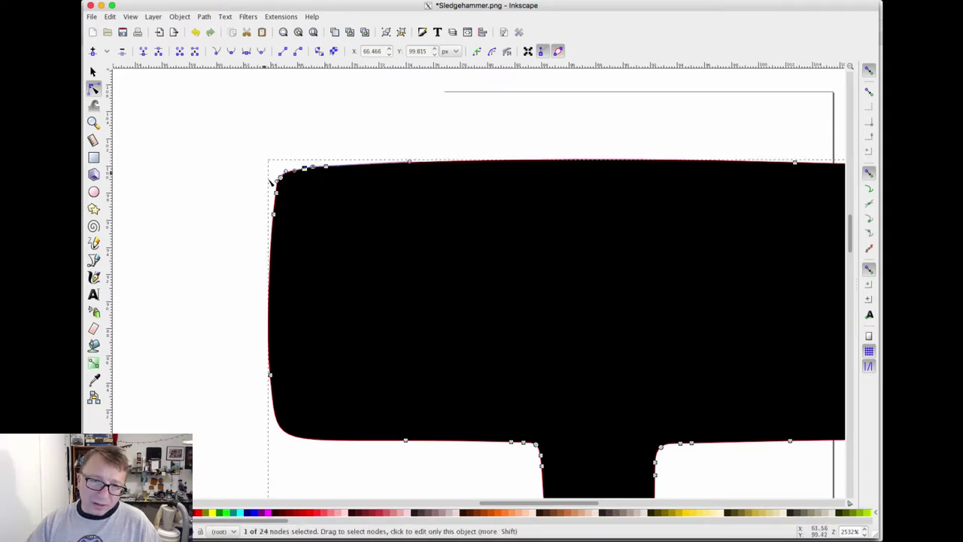
pyautogui.click(204, 176)
pyautogui.click(306, 172)
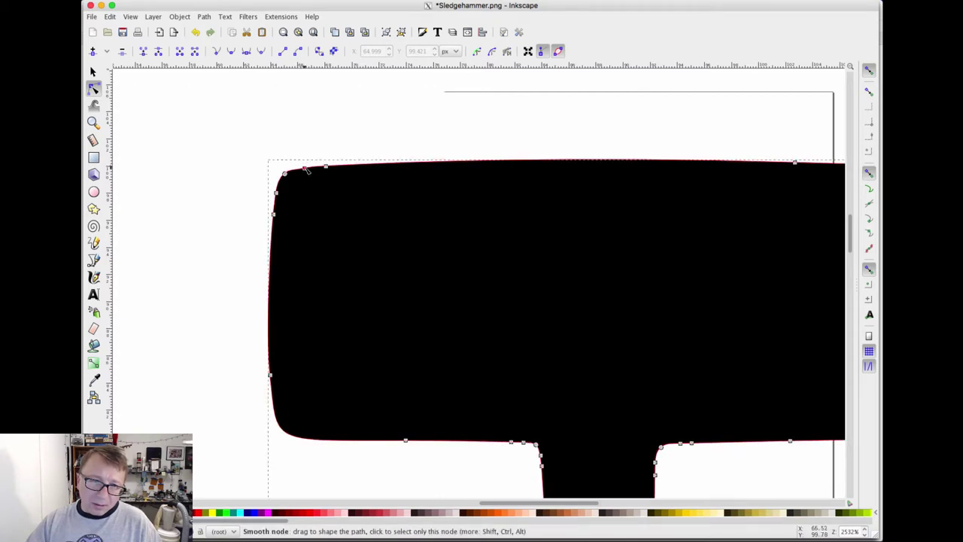
pyautogui.moveTo(306, 170); pyautogui.dragTo(306, 170)
pyautogui.click(331, 140)
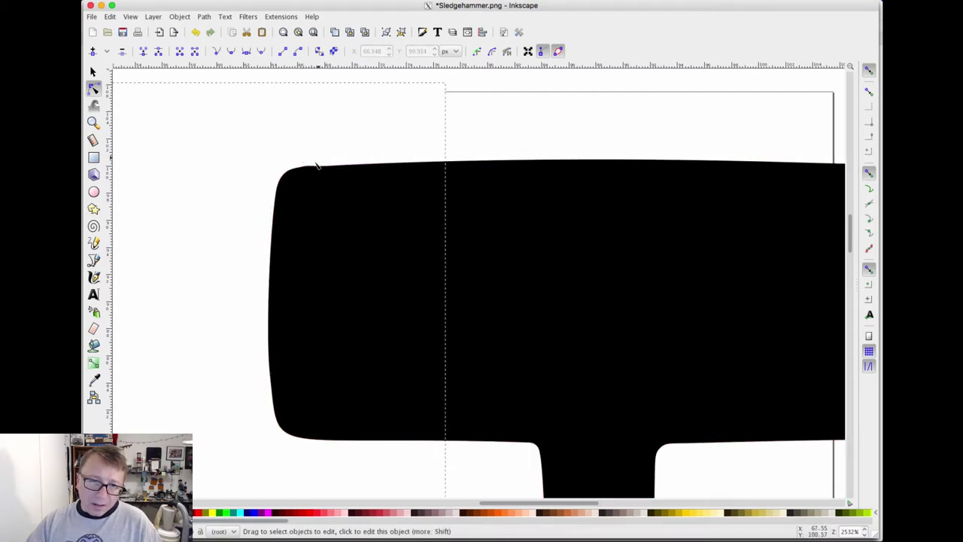
pyautogui.click(317, 166)
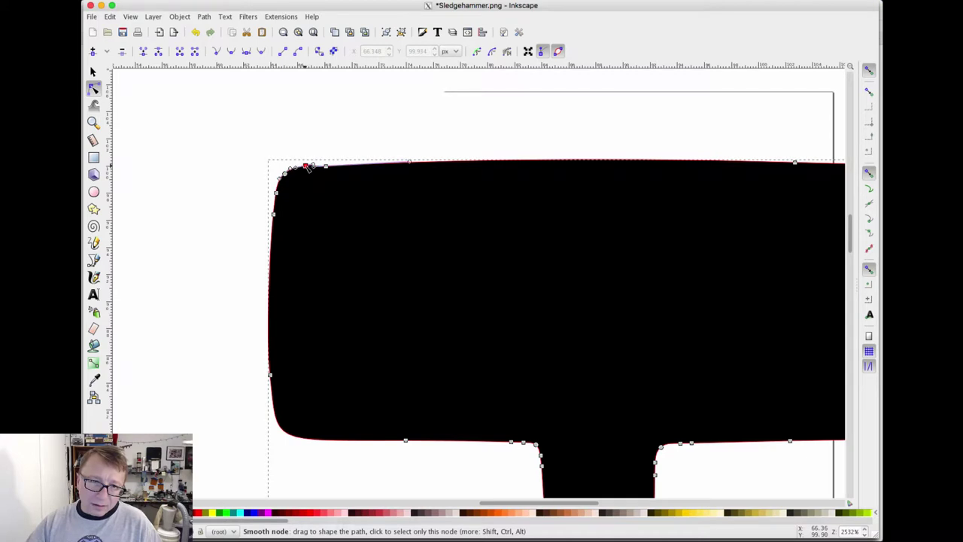
pyautogui.moveTo(308, 167); pyautogui.dragTo(305, 169)
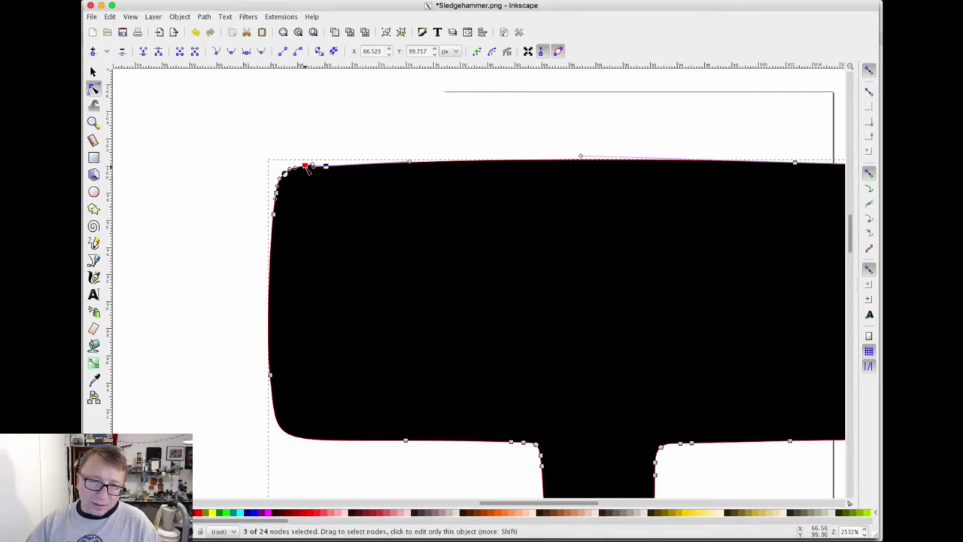
pyautogui.click(317, 150)
# Step: Reshape the top-left corner curve and nudge the top-edge node to remove the bump
pyautogui.scroll(5, 317, 150)
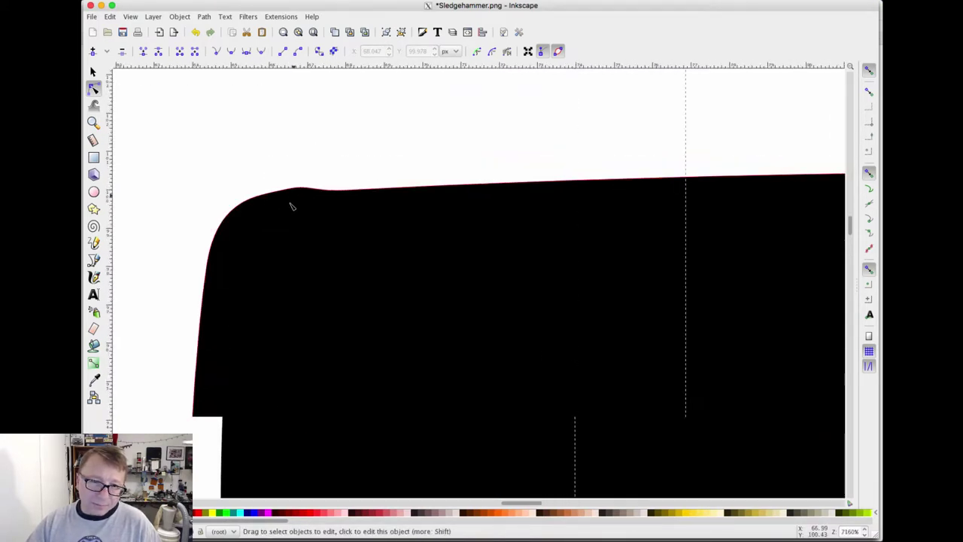
pyautogui.click(293, 197)
pyautogui.click(290, 191)
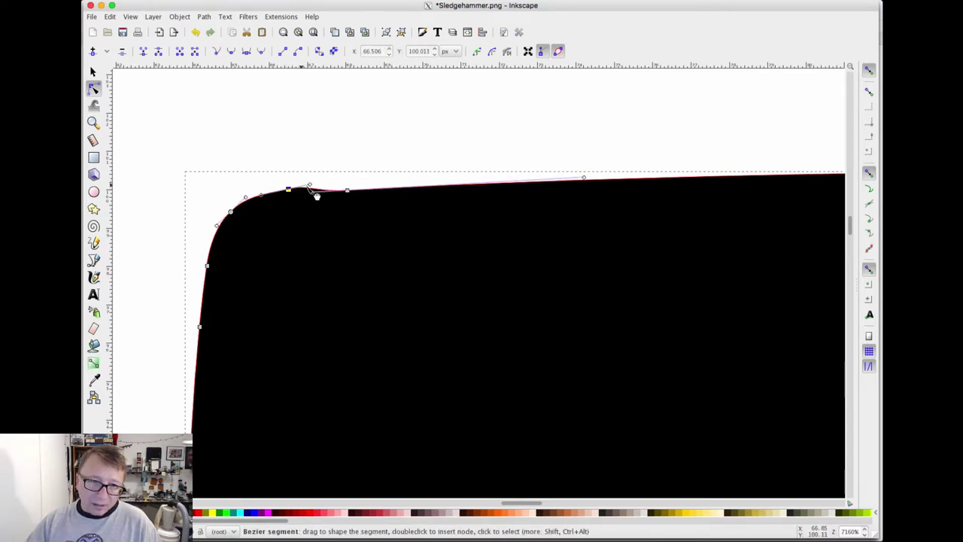
pyautogui.moveTo(309, 185)
pyautogui.mouseDown()
pyautogui.moveTo(315, 196)
pyautogui.moveTo(292, 190)
pyautogui.moveTo(314, 193)
pyautogui.mouseUp()
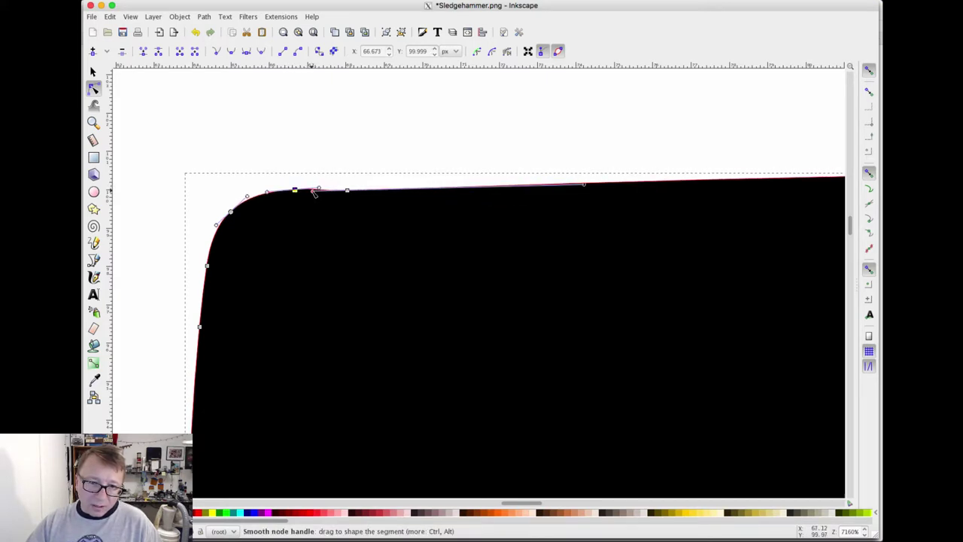
pyautogui.click(307, 151)
pyautogui.click(316, 190)
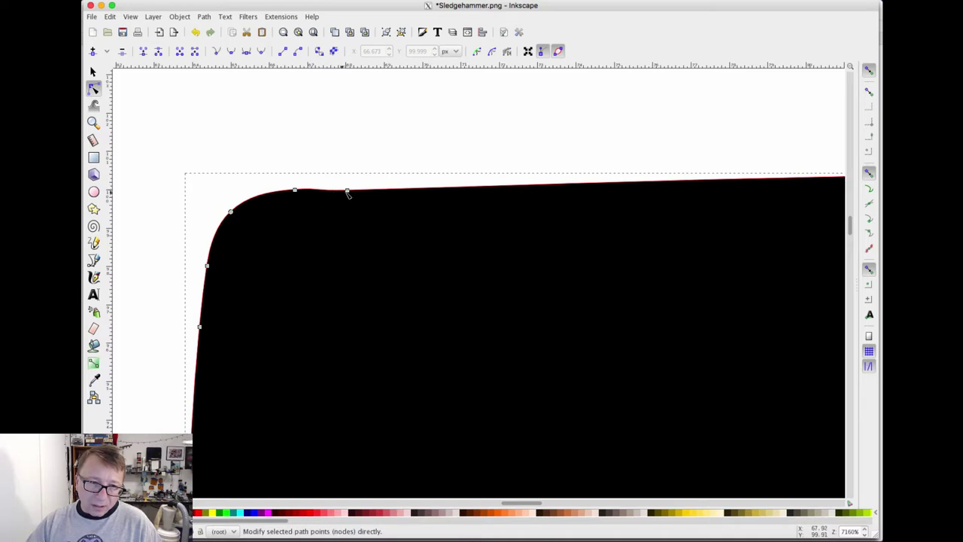
pyautogui.moveTo(347, 192); pyautogui.dragTo(349, 190)
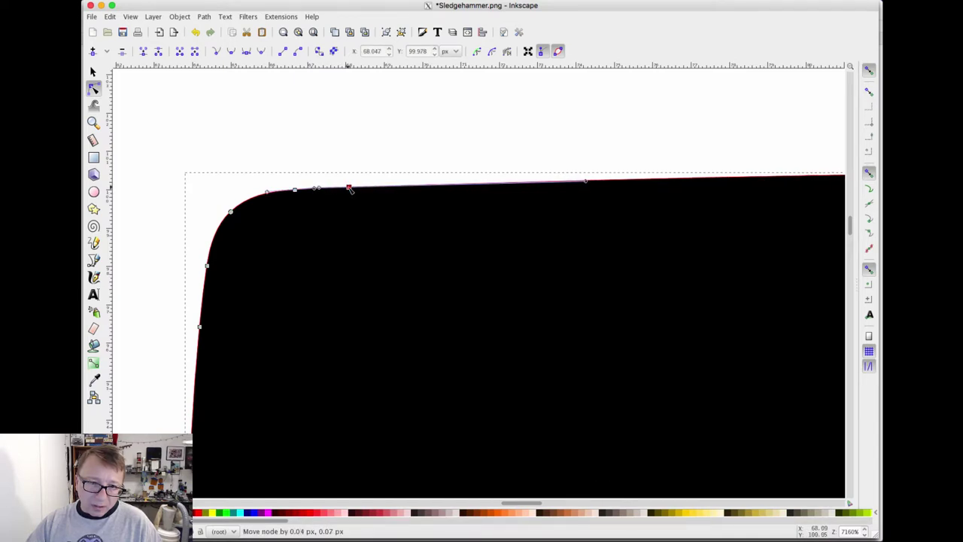
pyautogui.click(358, 167)
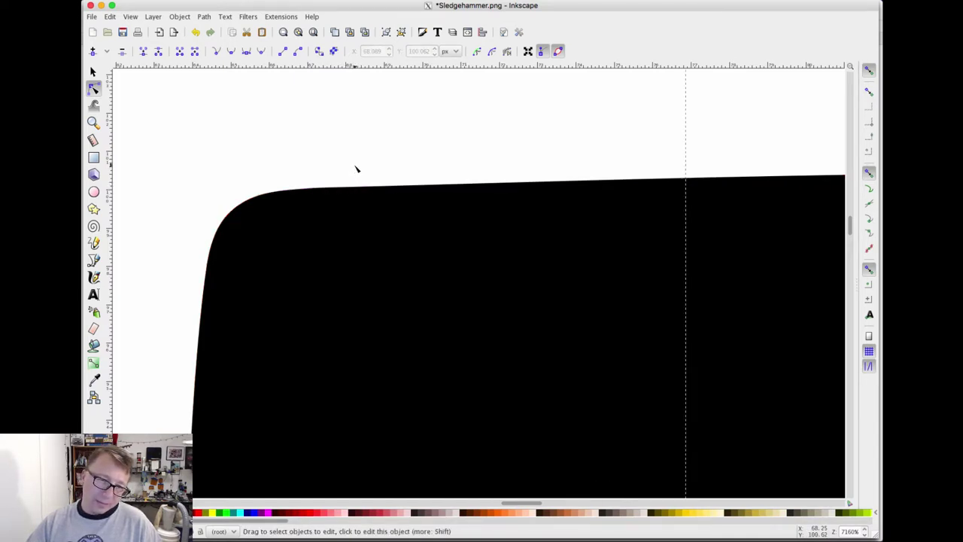
# Step: Delete the grey source hammer image
pyautogui.scroll(-4, 358, 167)
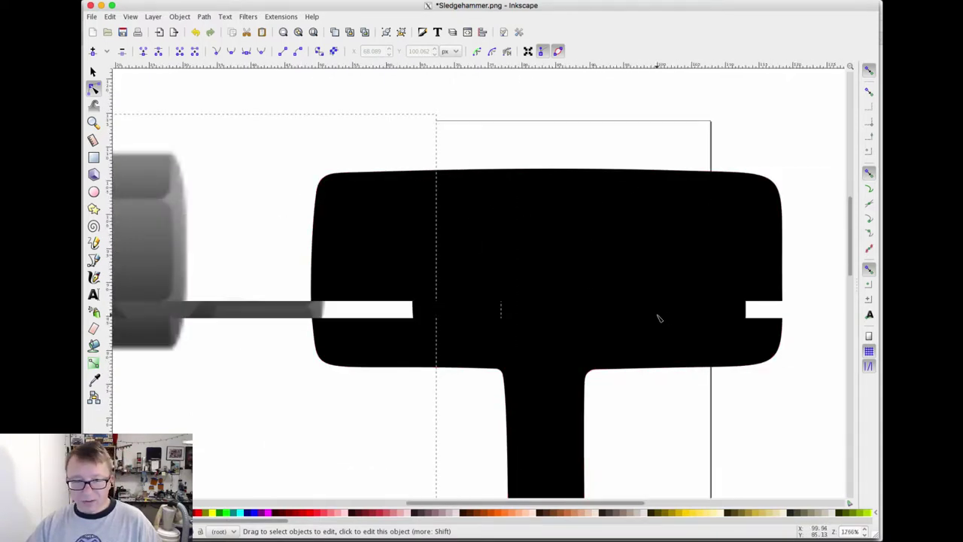
pyautogui.scroll(-2, 677, 320)
pyautogui.moveTo(683, 359); pyautogui.dragTo(502, 238)
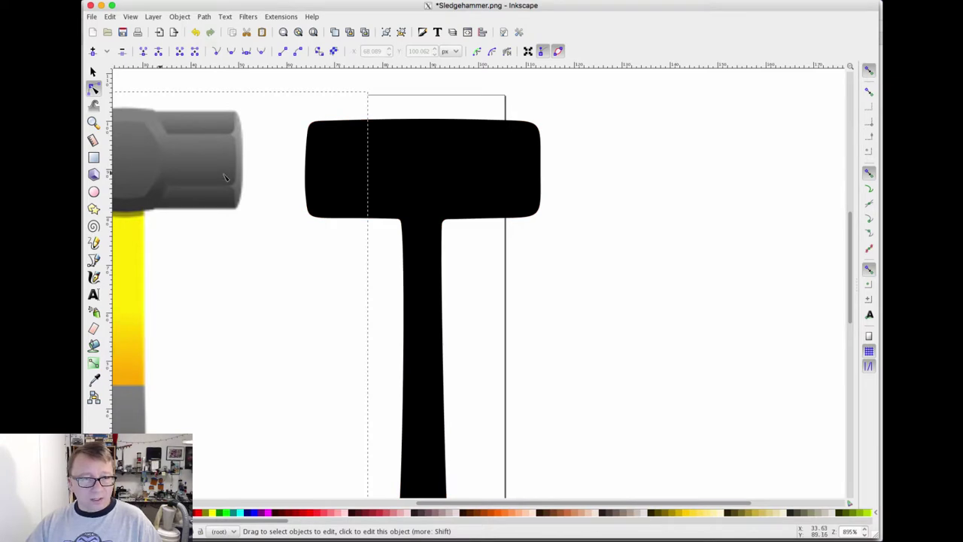
pyautogui.click(93, 71)
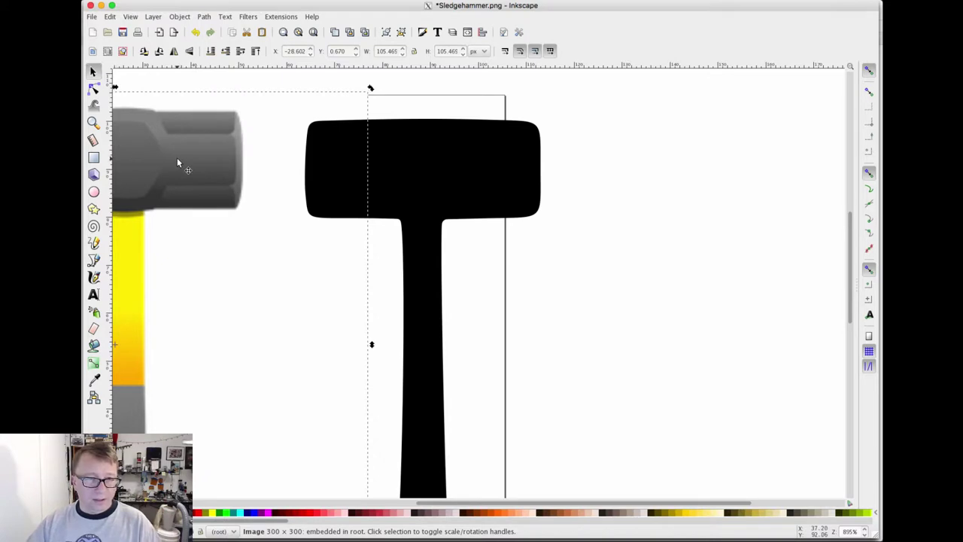
pyautogui.press('Delete')
# Step: Move the black hammer silhouette left onto the page
pyautogui.scroll(1, 270, 203)
pyautogui.scroll(-2, 269, 204)
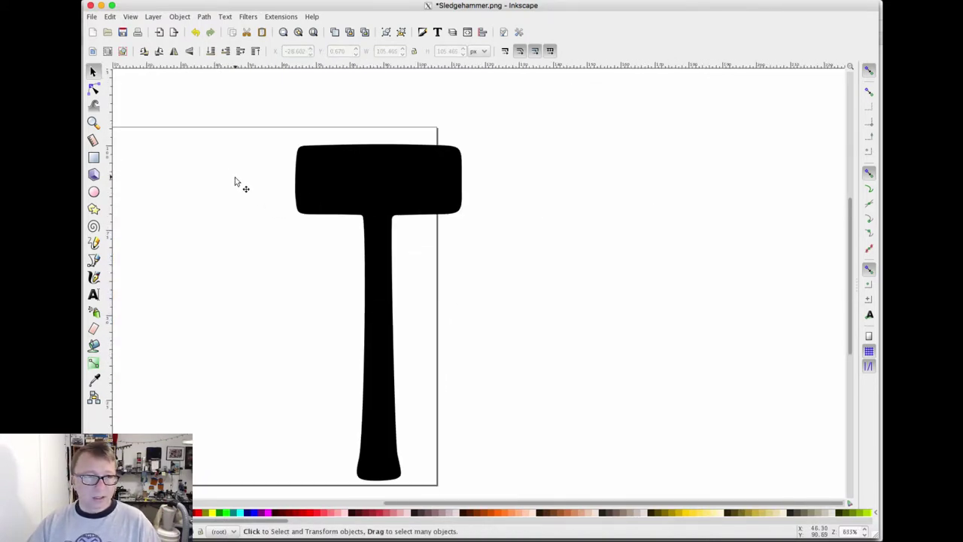
pyautogui.click(364, 188)
pyautogui.moveTo(363, 188); pyautogui.dragTo(182, 194)
pyautogui.scroll(-1, 301, 279)
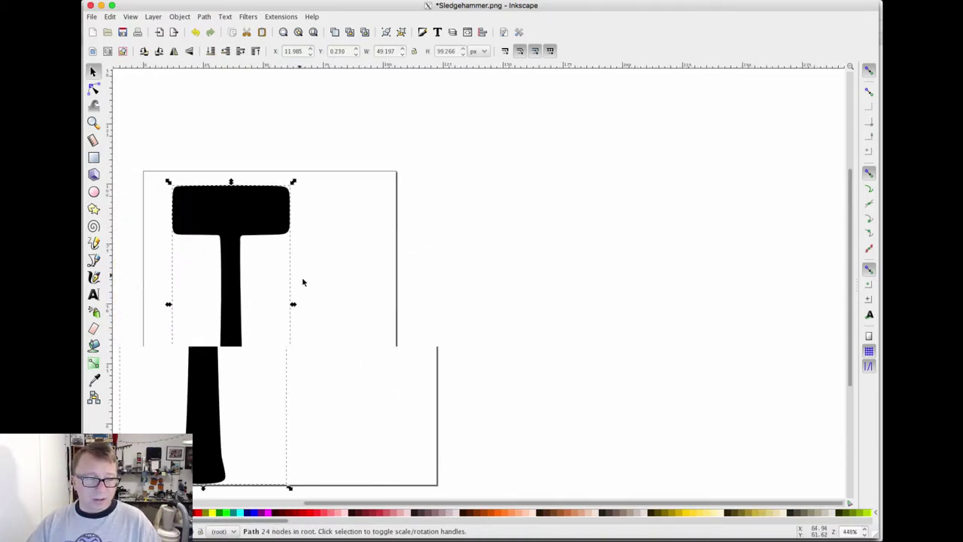
pyautogui.hscroll(-4, 389, 268)
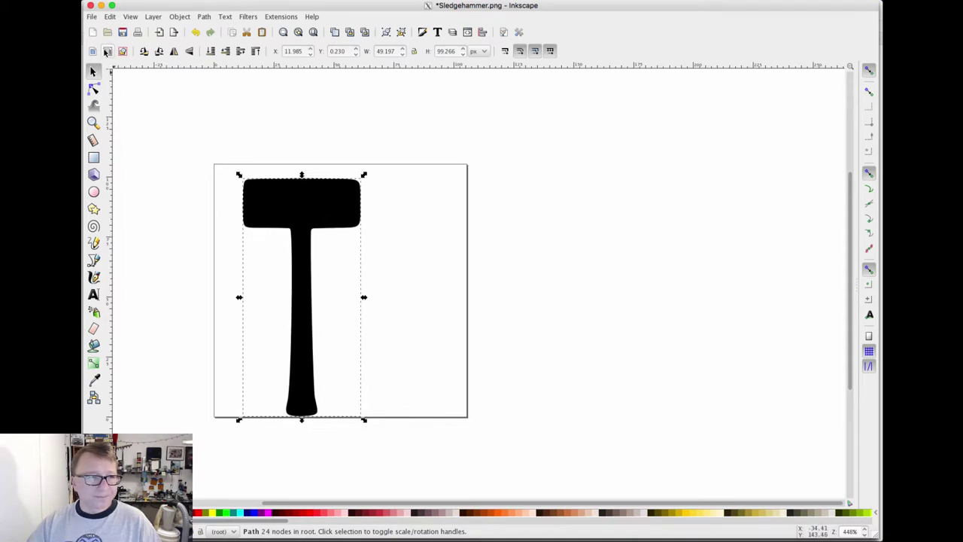
# Step: In Document Properties, set default and page units to inches and the page to 5 × 5 in
pyautogui.click(91, 17)
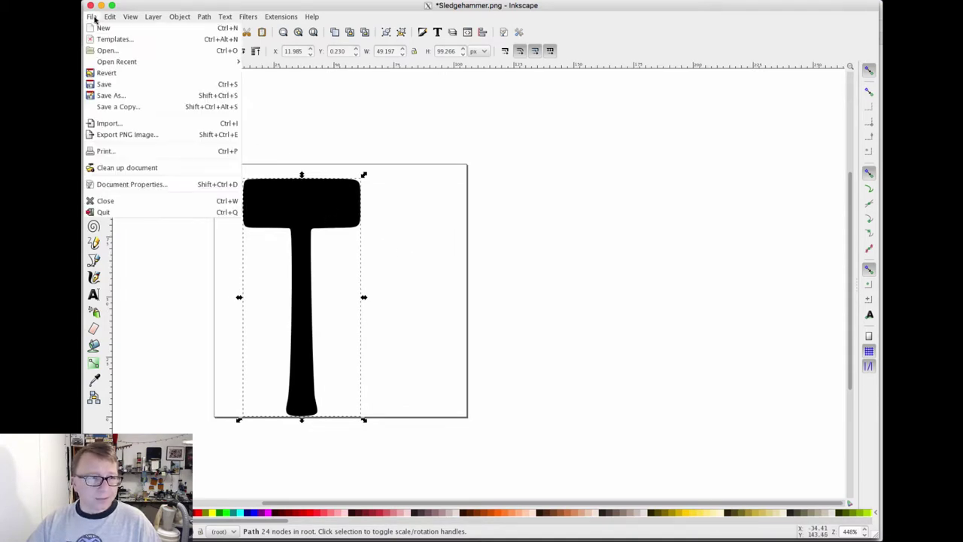
pyautogui.click(128, 184)
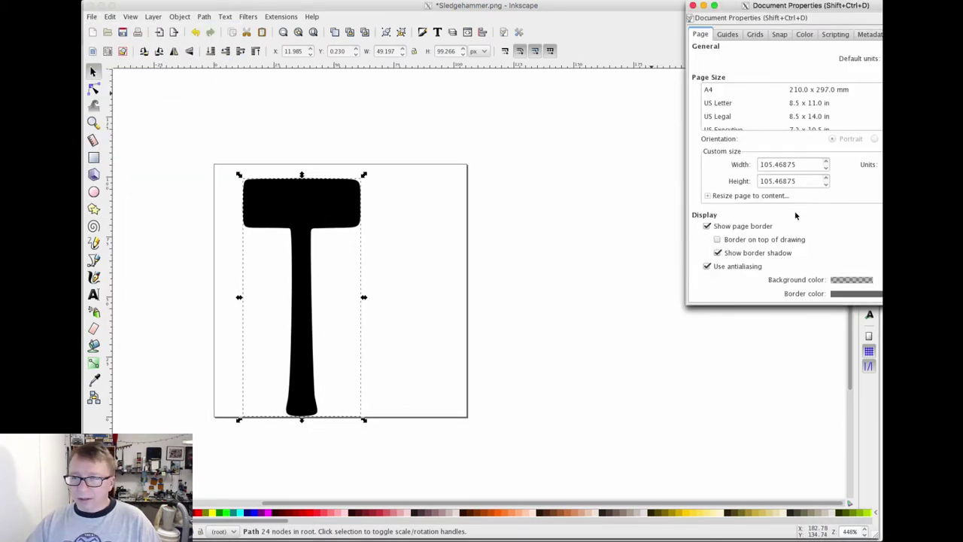
pyautogui.moveTo(799, 6); pyautogui.dragTo(605, 9)
pyautogui.click(713, 63)
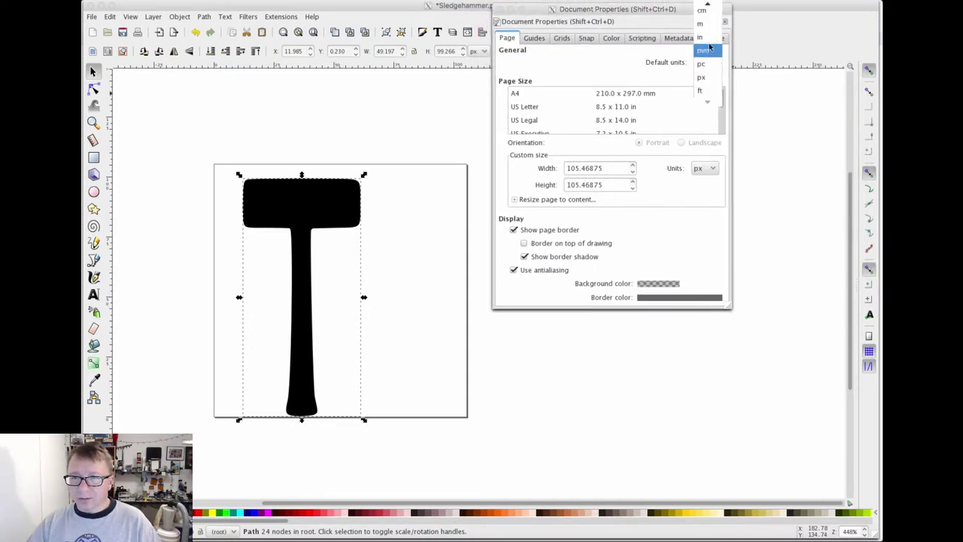
pyautogui.click(703, 35)
pyautogui.click(711, 167)
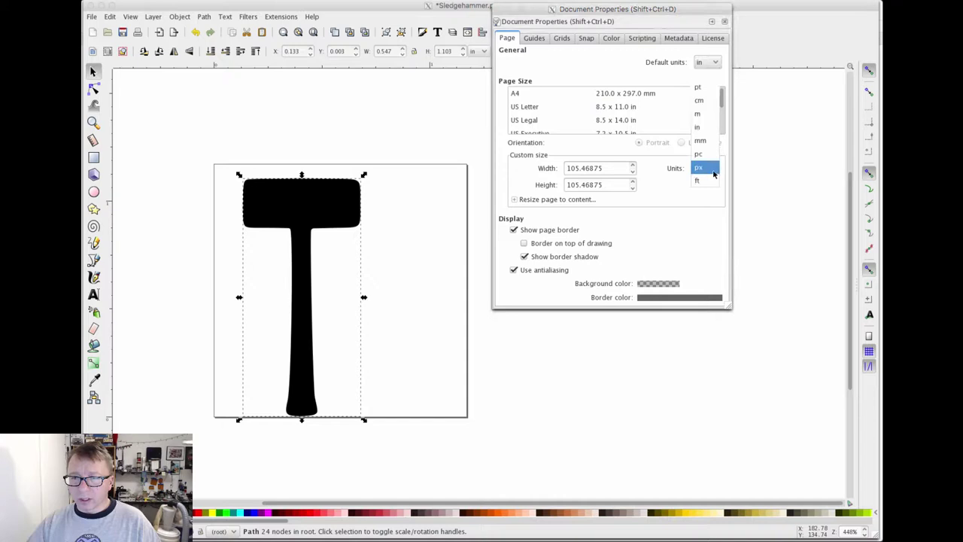
pyautogui.click(700, 128)
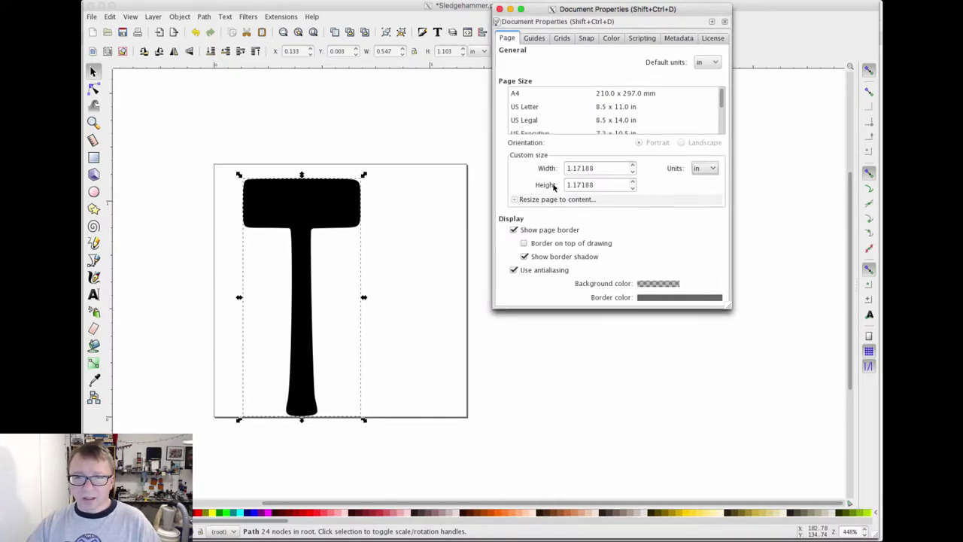
pyautogui.moveTo(566, 169); pyautogui.dragTo(623, 178)
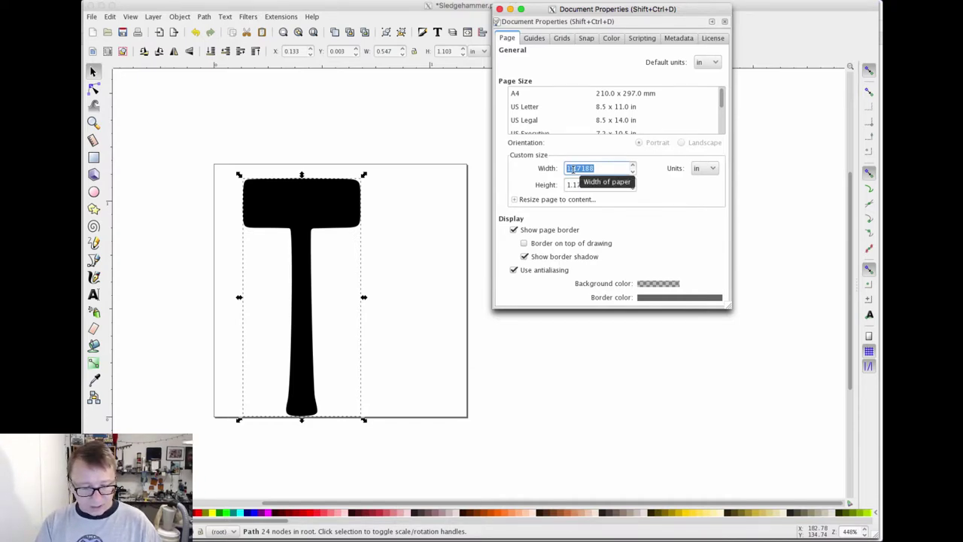
pyautogui.write('5')
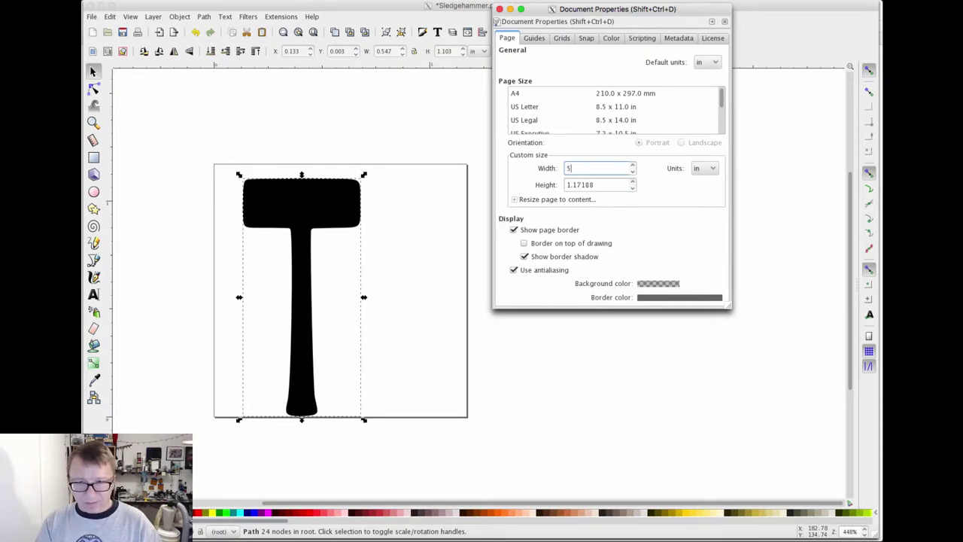
pyautogui.press('Tab')
pyautogui.write('5')
pyautogui.press('Tab')
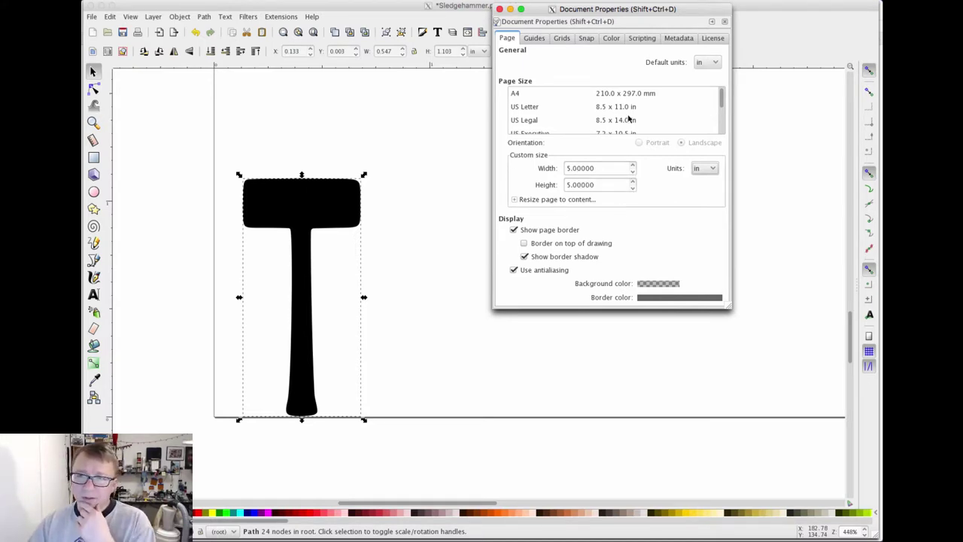
# Step: Lock the width/height ratio and set the hammer's height to 4.5 in, making it 2.23 in wide
pyautogui.click(724, 21)
pyautogui.scroll(-3, 624, 151)
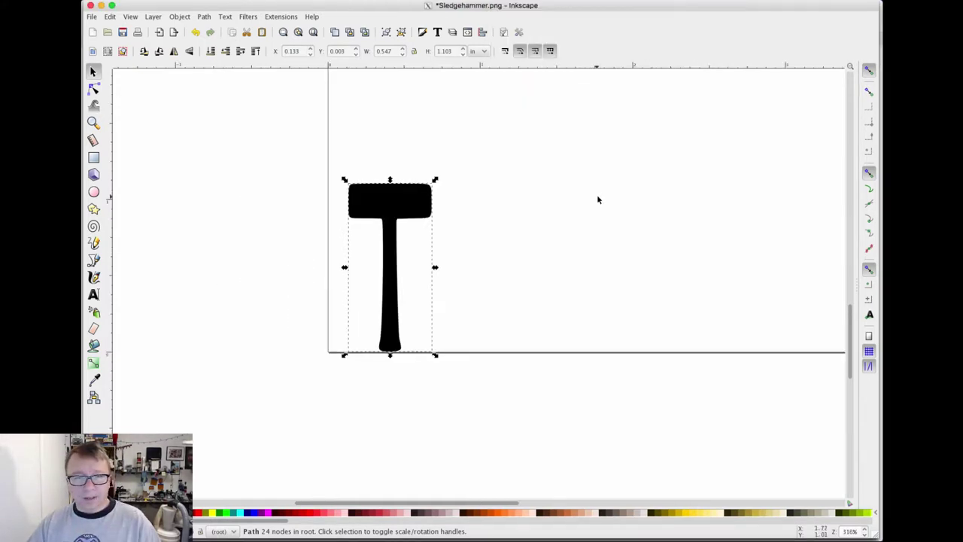
pyautogui.scroll(-4, 594, 213)
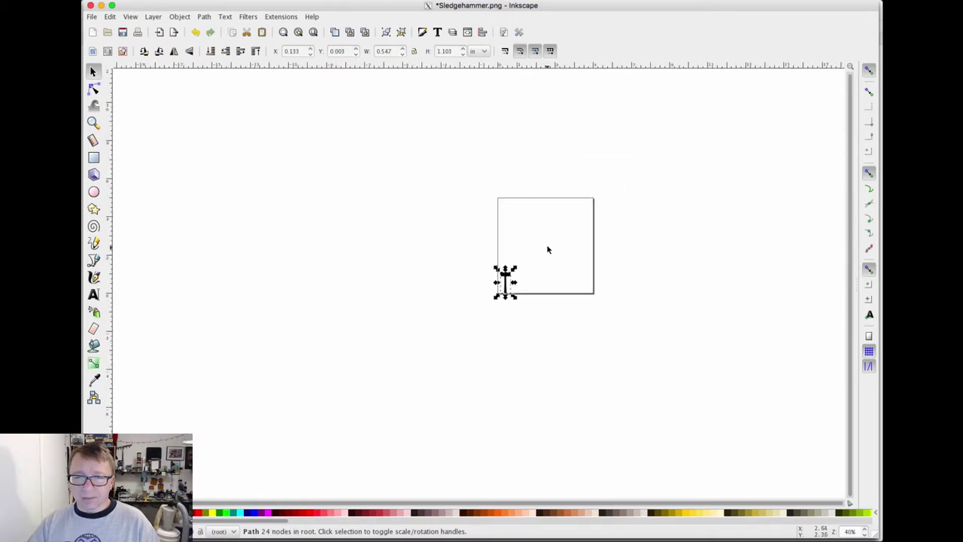
pyautogui.scroll(2, 525, 269)
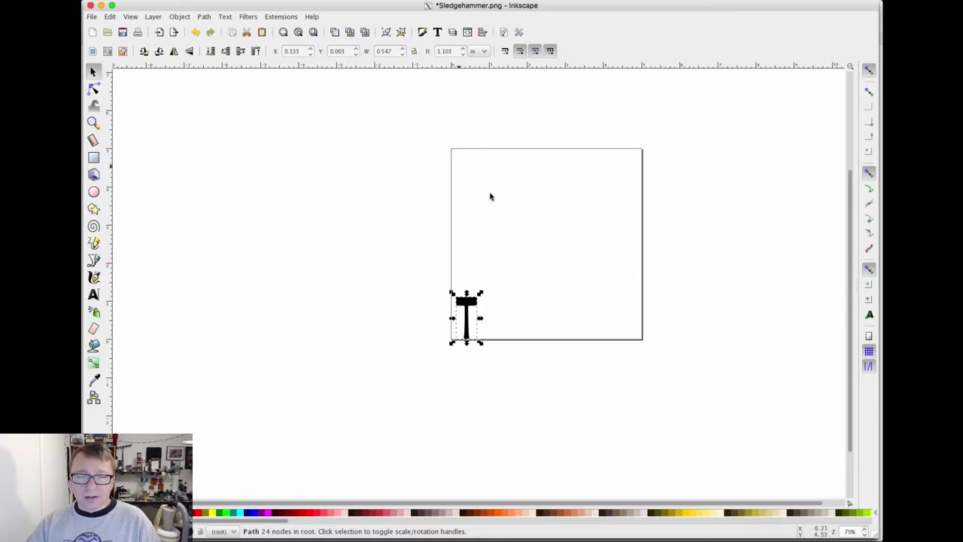
pyautogui.moveTo(480, 292); pyautogui.dragTo(511, 236)
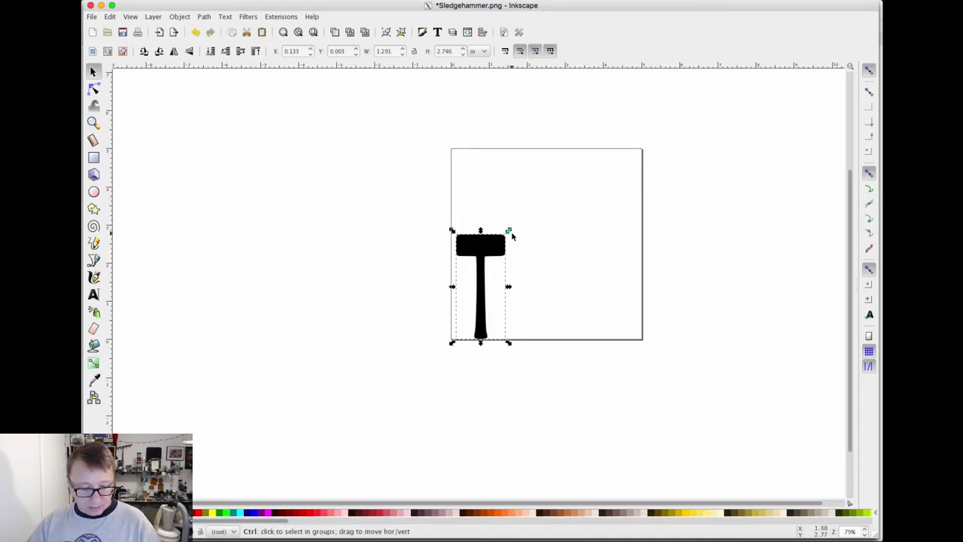
pyautogui.hotkey('ctrl', 'z')
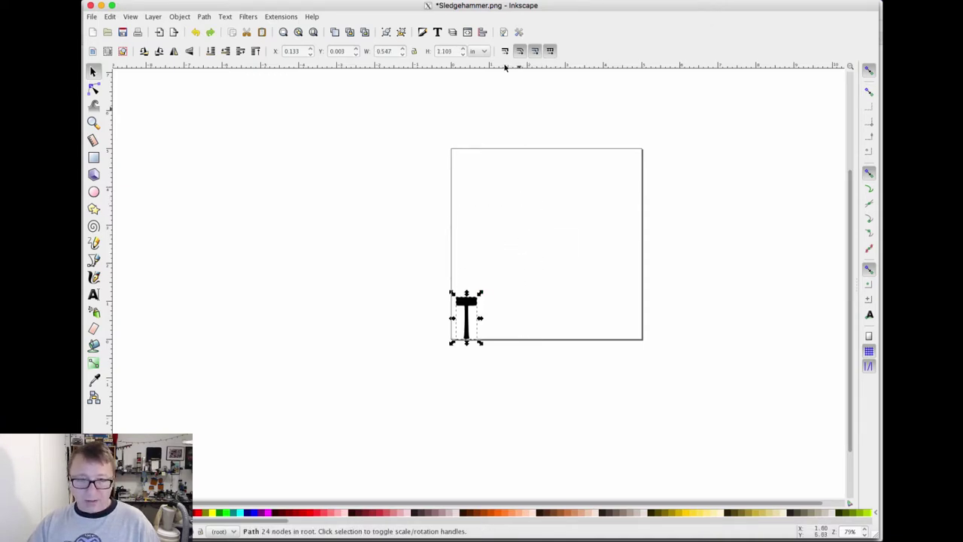
pyautogui.click(414, 51)
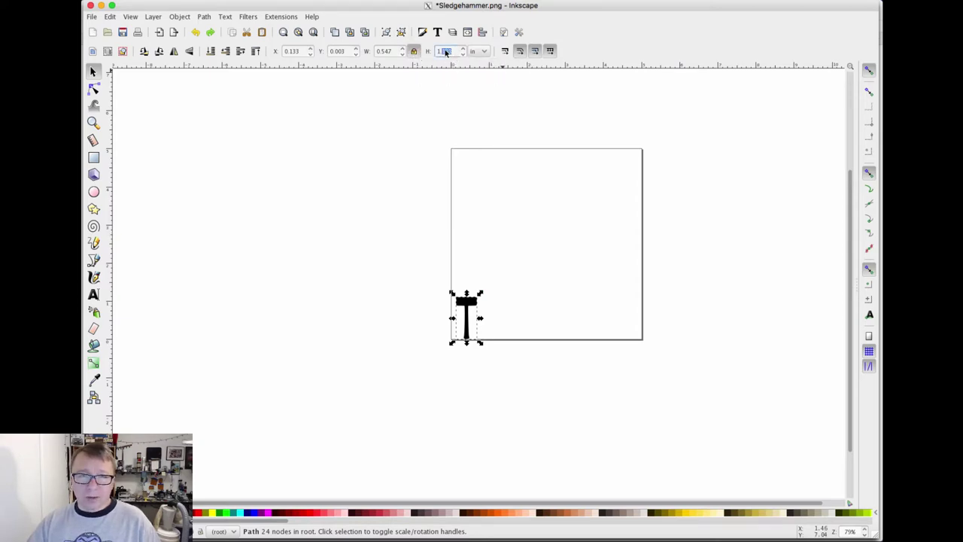
pyautogui.press('Tab')
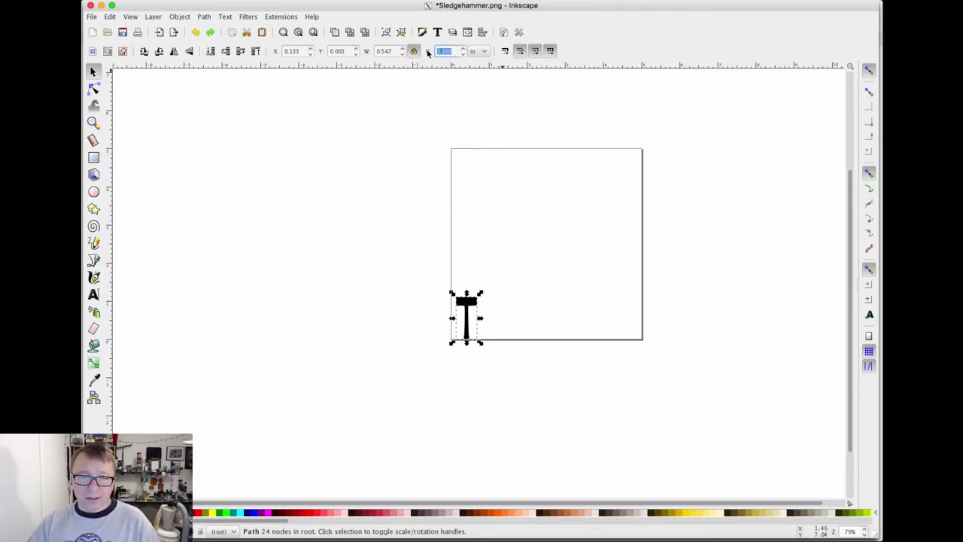
pyautogui.write('4.5')
pyautogui.press('Return')
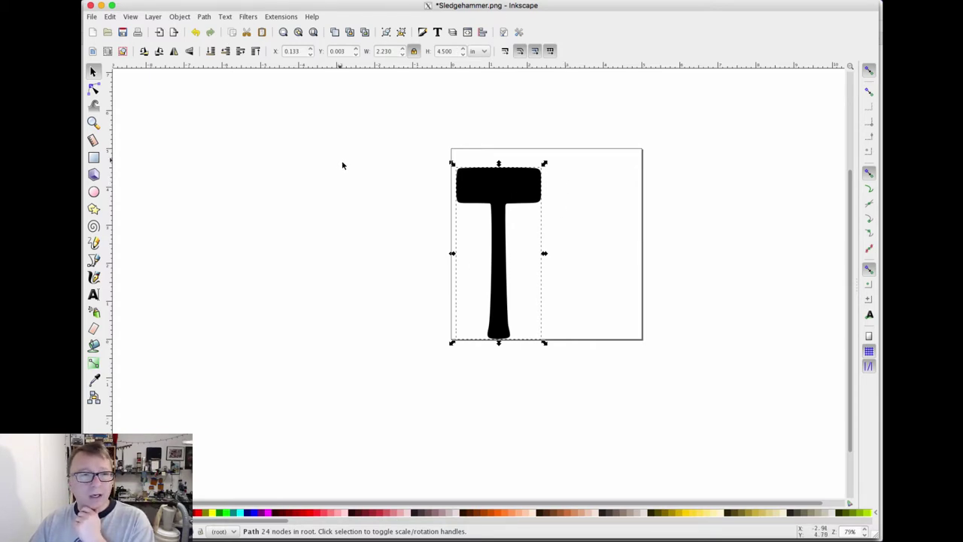
# Step: Rotate the hammer so its head tilts to the right
pyautogui.click(485, 199)
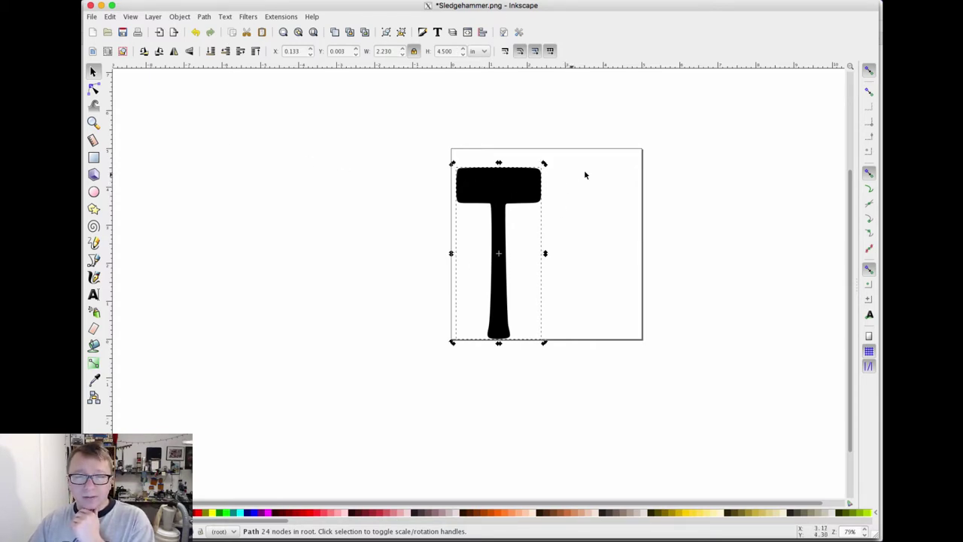
pyautogui.click(517, 208)
pyautogui.moveTo(452, 162); pyautogui.dragTo(543, 205)
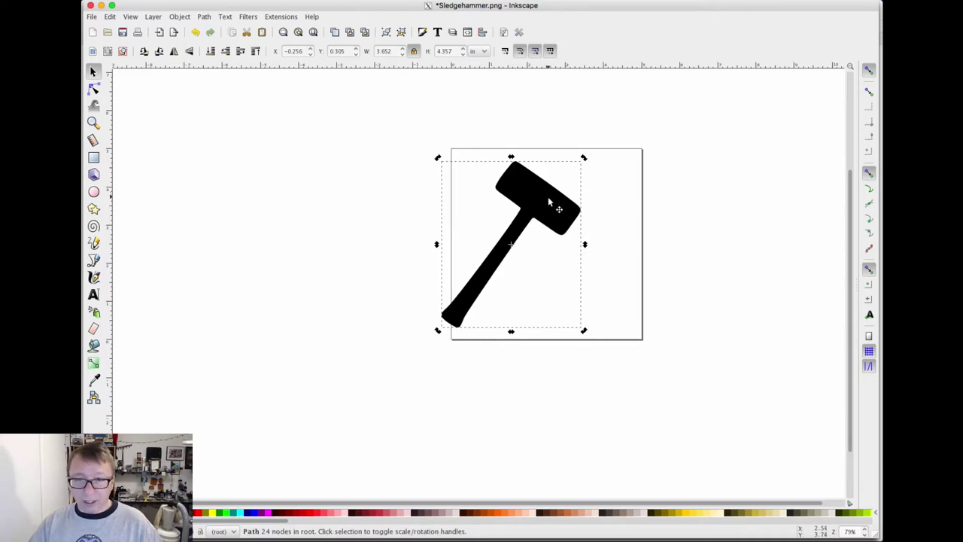
# Step: Duplicate the hammer, move the copy to the right and flip it horizontally
pyautogui.hotkey('ctrl', 'd')
pyautogui.moveTo(547, 202); pyautogui.dragTo(668, 206)
pyautogui.click(203, 17)
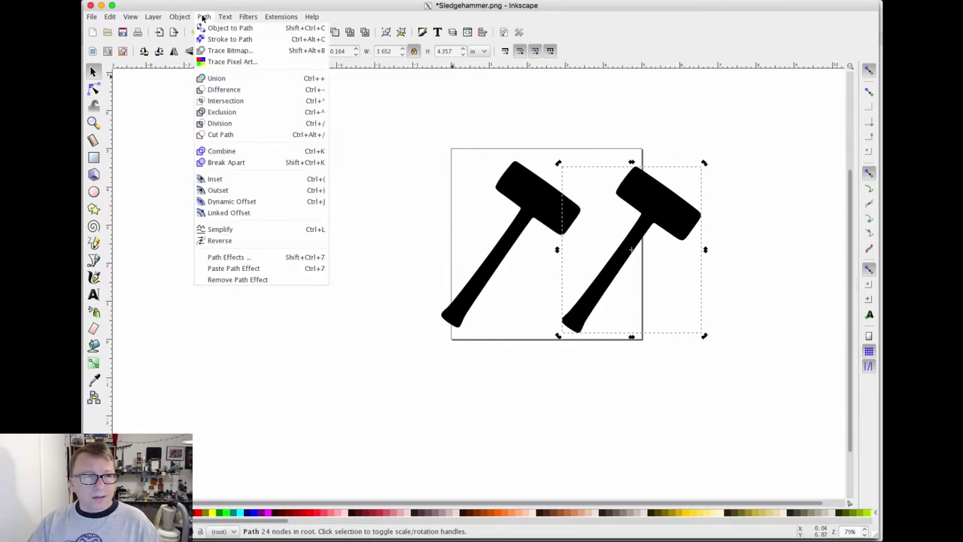
pyautogui.click(203, 17)
pyautogui.click(179, 17)
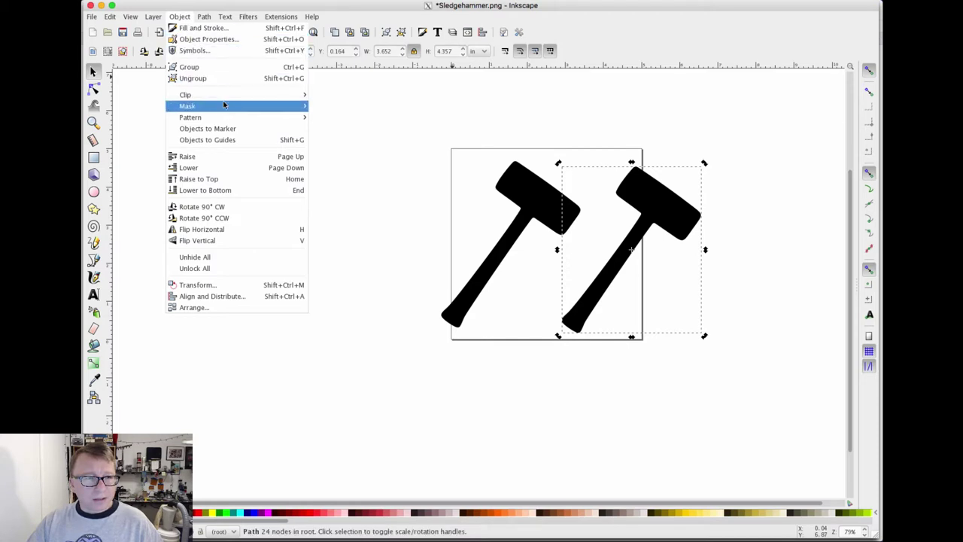
pyautogui.moveTo(226, 117)
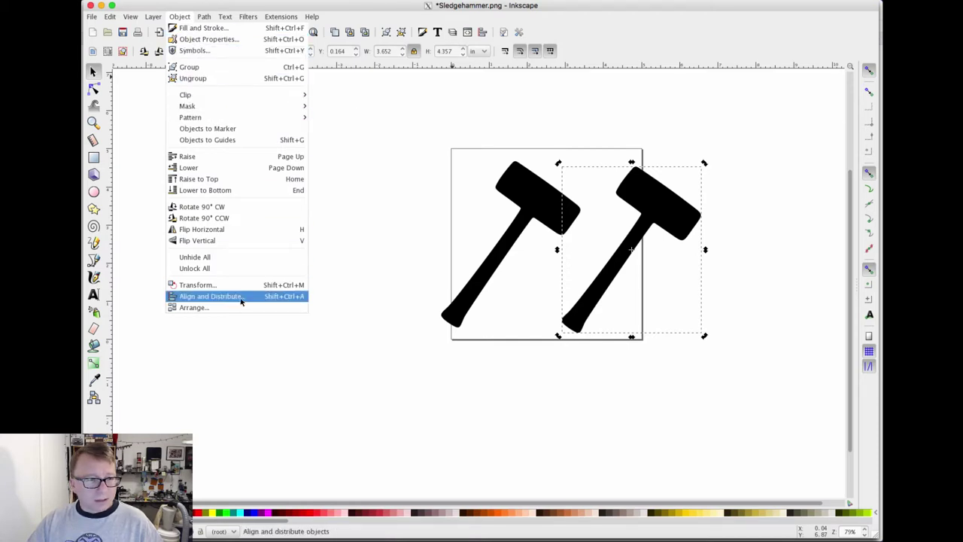
pyautogui.click(241, 230)
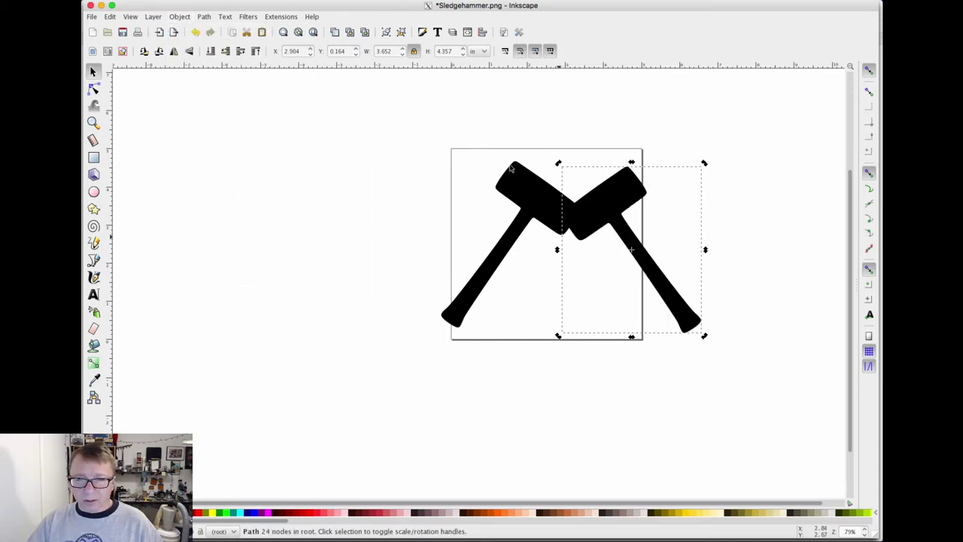
# Step: Shift the left hammer slightly left so the two heads meet near the top centre
pyautogui.click(505, 199)
pyautogui.moveTo(506, 199); pyautogui.dragTo(479, 198)
pyautogui.moveTo(603, 196); pyautogui.dragTo(603, 198)
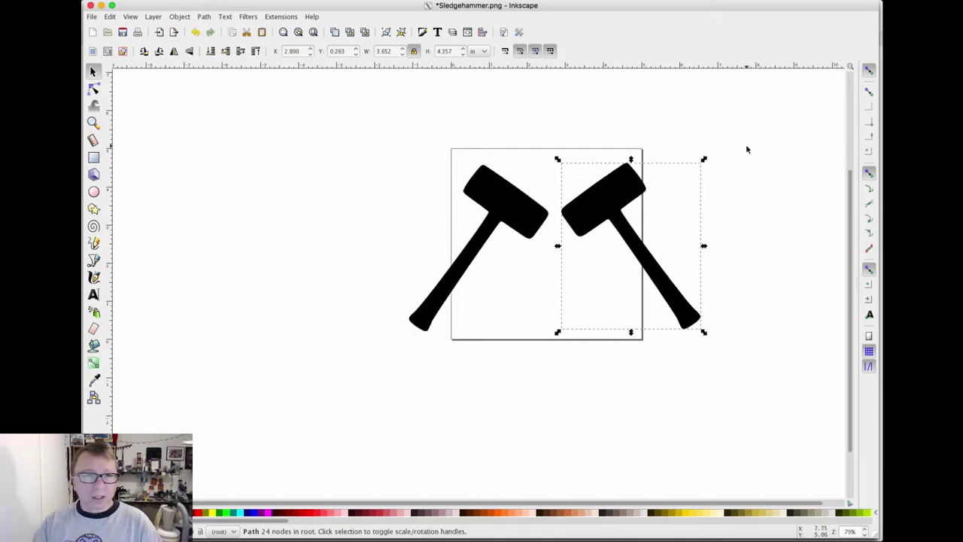
# Step: Center both hammers on a common horizontal axis with Align and Distribute
pyautogui.click(507, 197)
pyautogui.keyDown('shift'); pyautogui.click(607, 198); pyautogui.keyUp('shift')
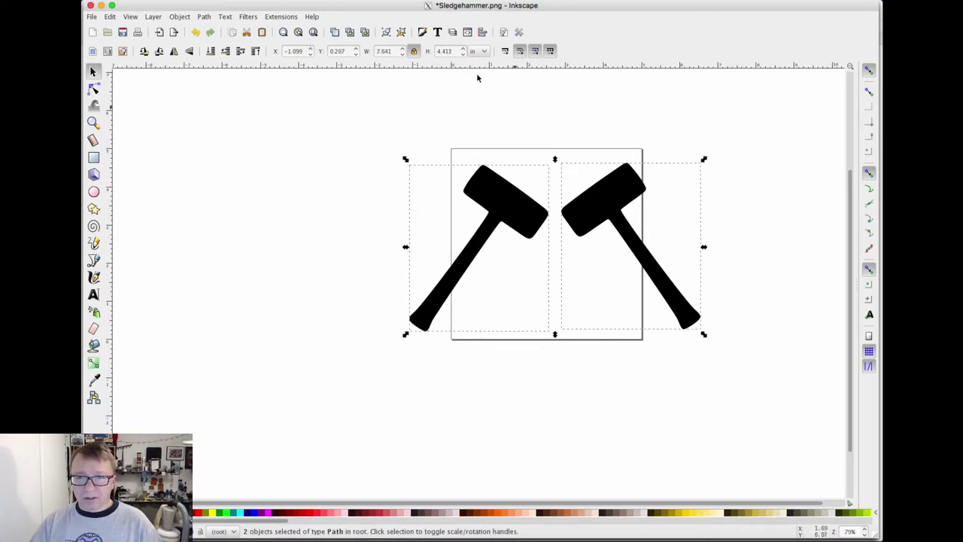
pyautogui.click(483, 32)
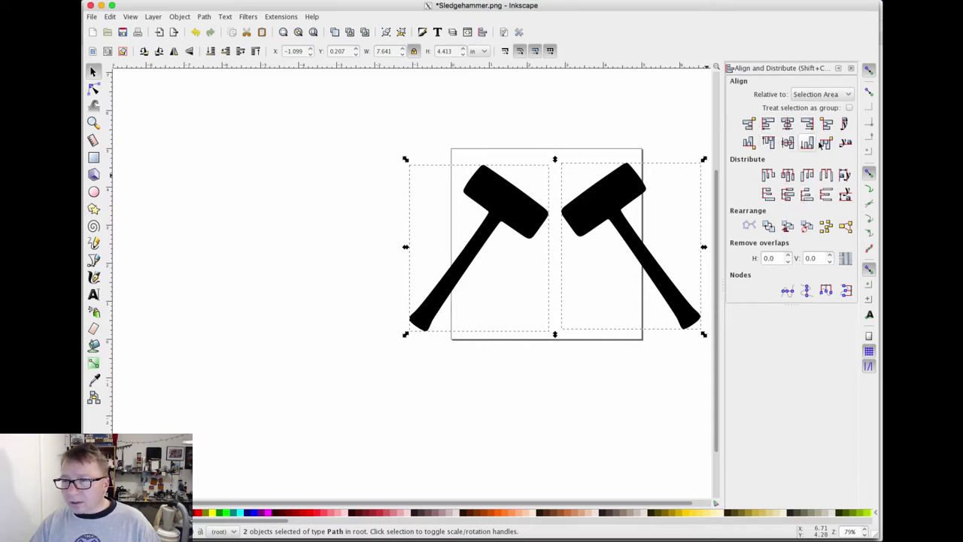
pyautogui.click(787, 142)
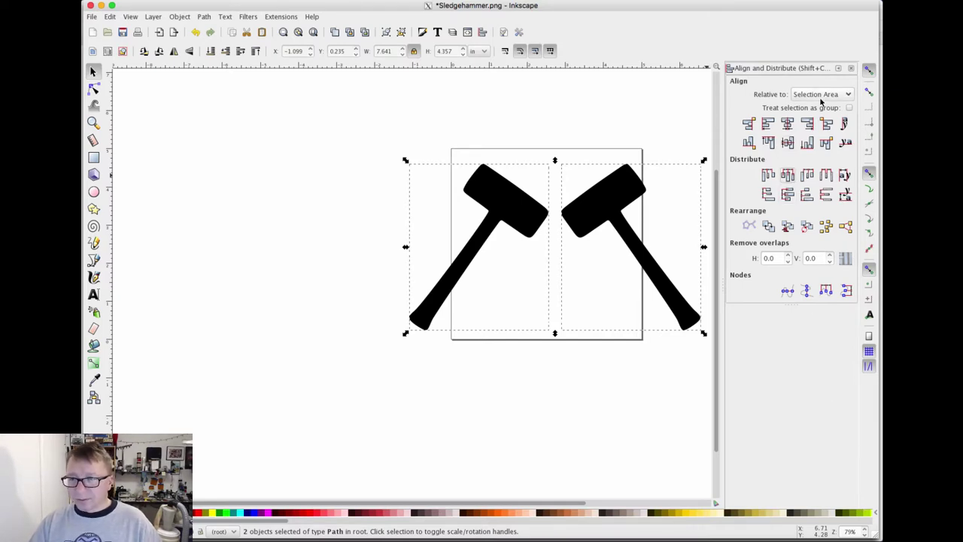
pyautogui.click(838, 68)
pyautogui.click(522, 183)
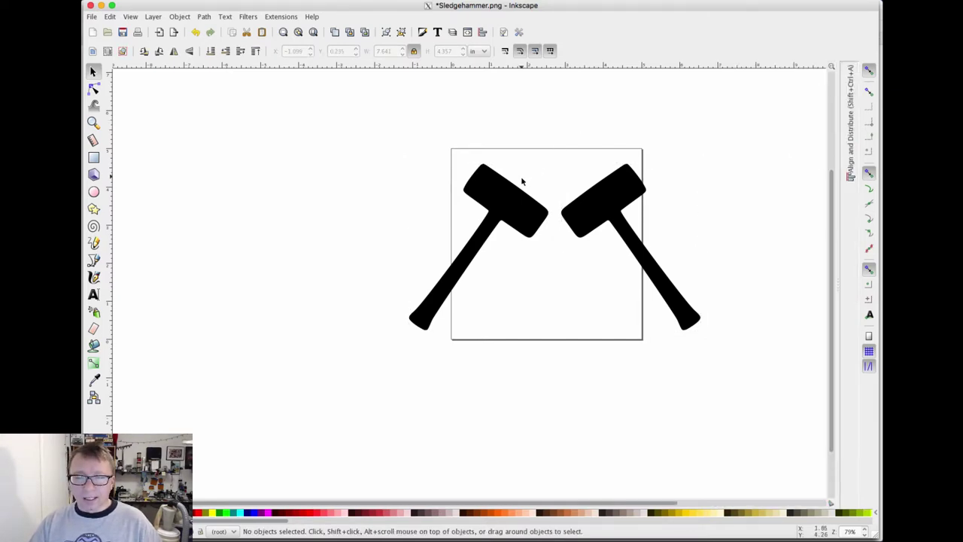
# Step: Scale both hammers up together to about 9.6 × 5.5 in
pyautogui.scroll(-1, 540, 199)
pyautogui.scroll(2, 539, 195)
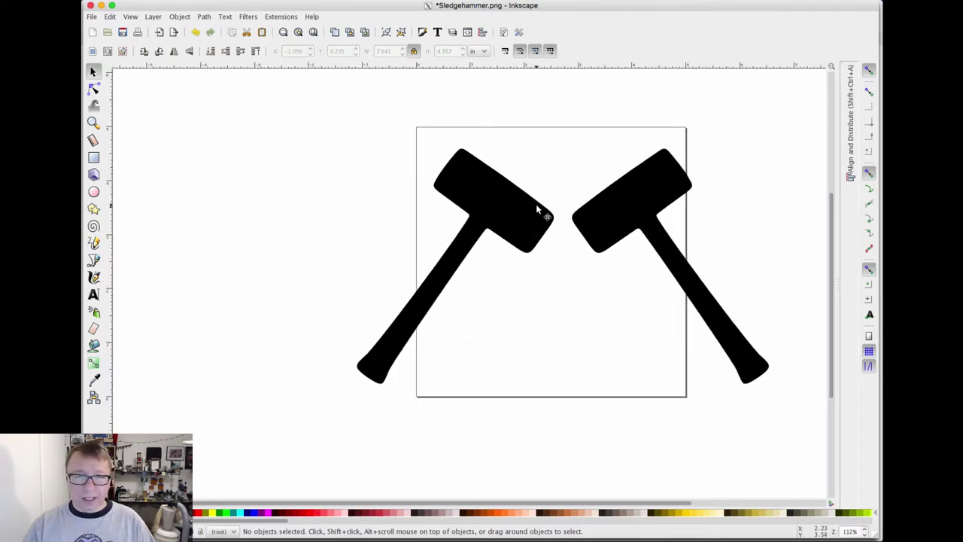
pyautogui.click(536, 204)
pyautogui.keyDown('shift'); pyautogui.click(660, 180); pyautogui.keyUp('shift')
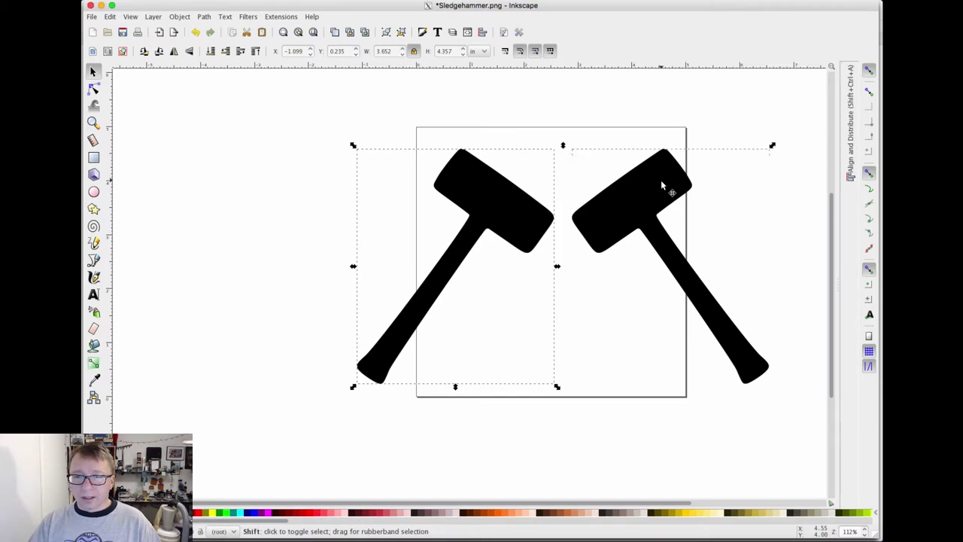
pyautogui.moveTo(773, 148); pyautogui.dragTo(833, 103)
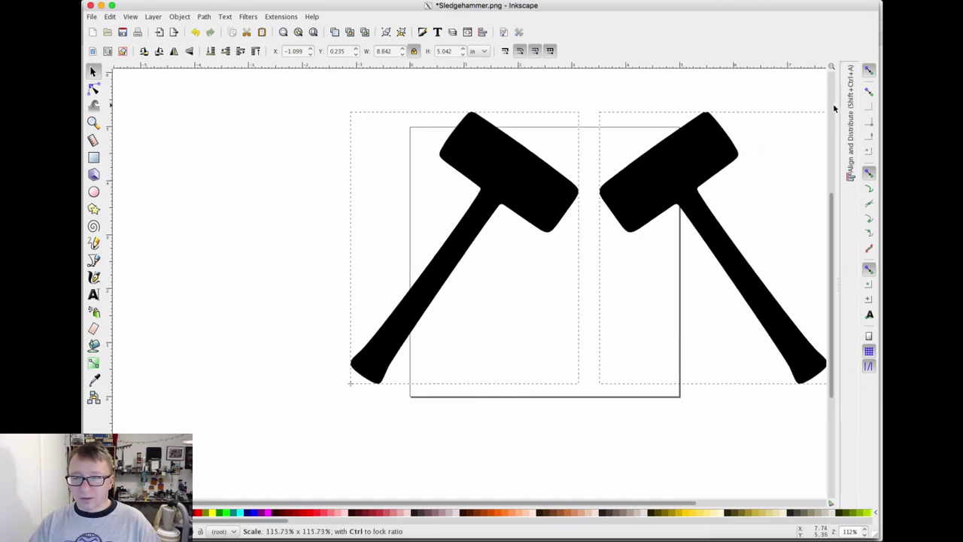
pyautogui.moveTo(345, 111); pyautogui.dragTo(273, 86)
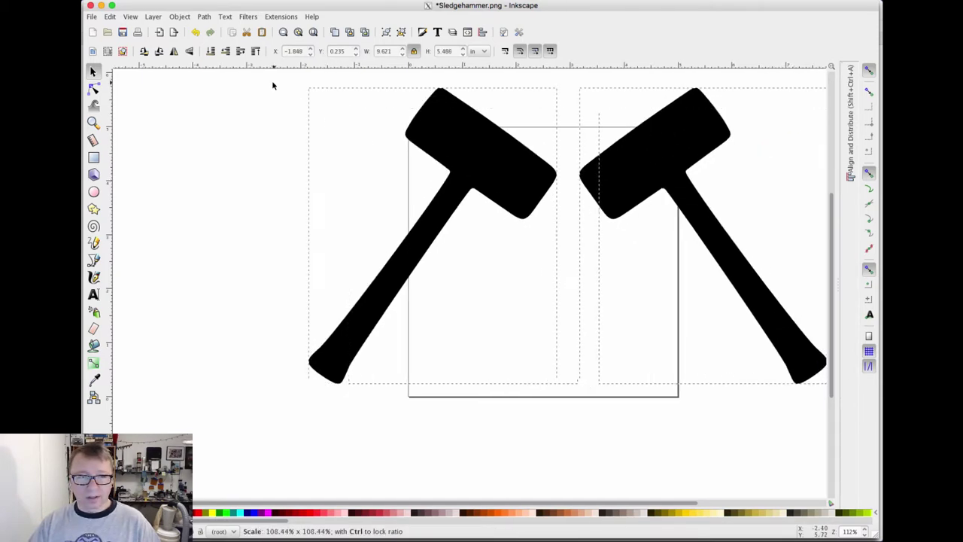
pyautogui.scroll(-2, 738, 276)
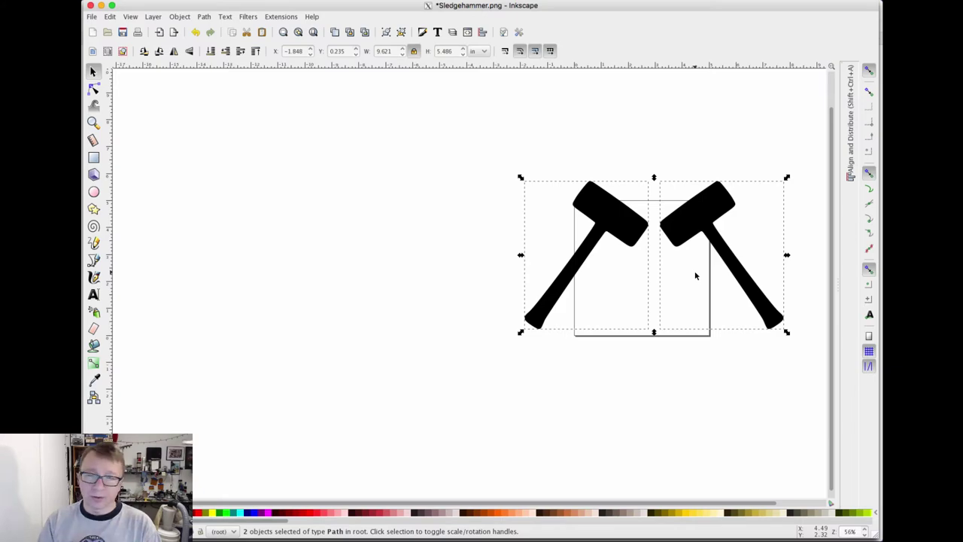
# Step: Switch to the Sledgehammer_Opt1-4-1.svg 'Genius at Work' sign and select its yellow hammer
pyautogui.press('super+Tab')
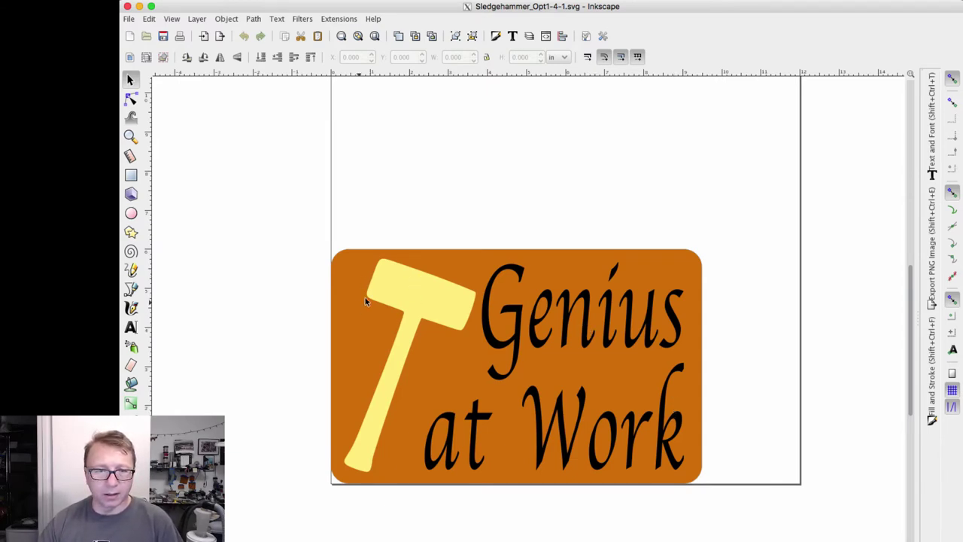
pyautogui.click(131, 97)
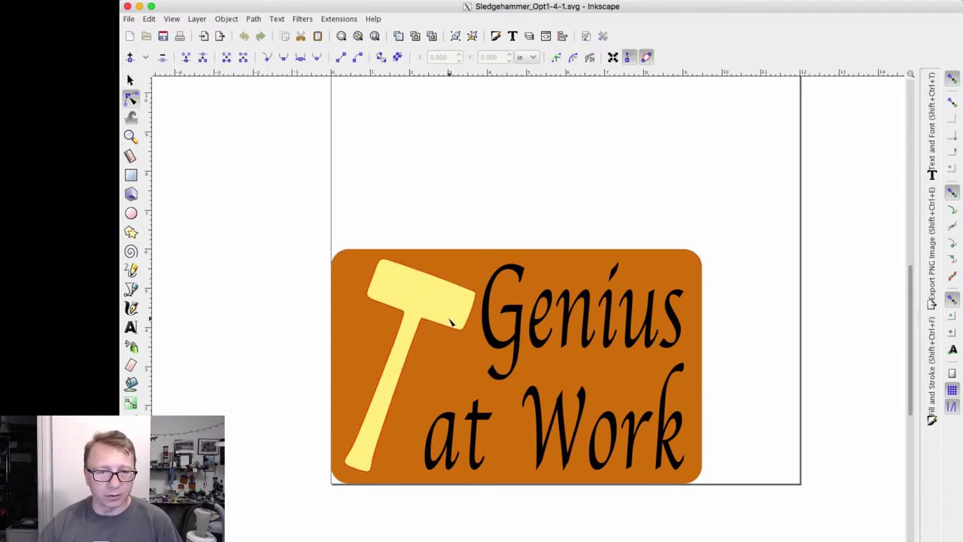
pyautogui.click(401, 294)
pyautogui.click(131, 80)
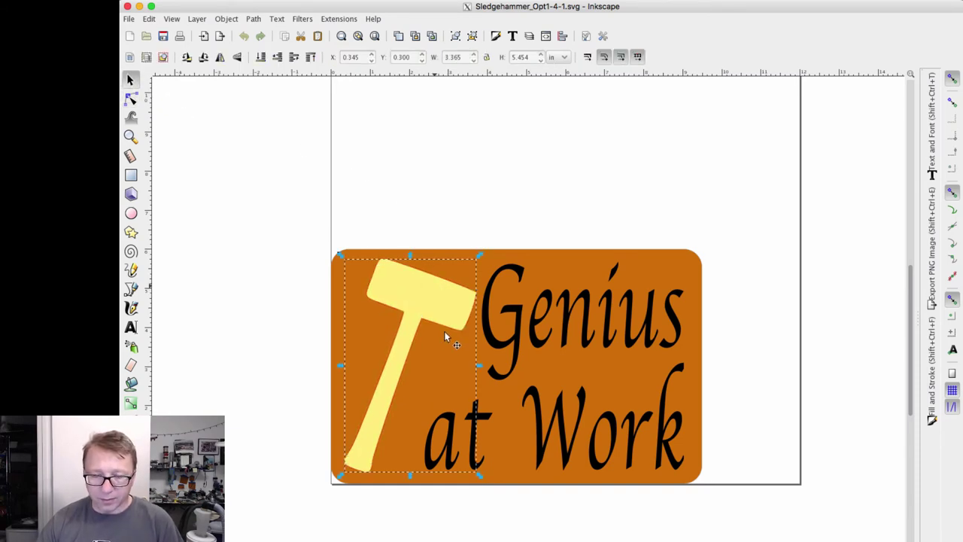
pyautogui.scroll(-1, 510, 367)
pyautogui.scroll(1, 510, 367)
pyautogui.scroll(-1, 474, 352)
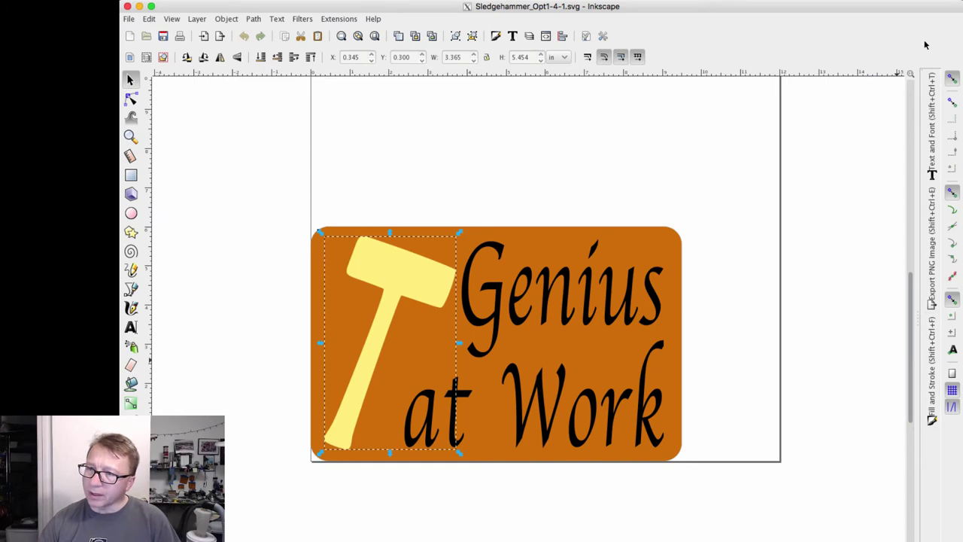
pyautogui.click(931, 124)
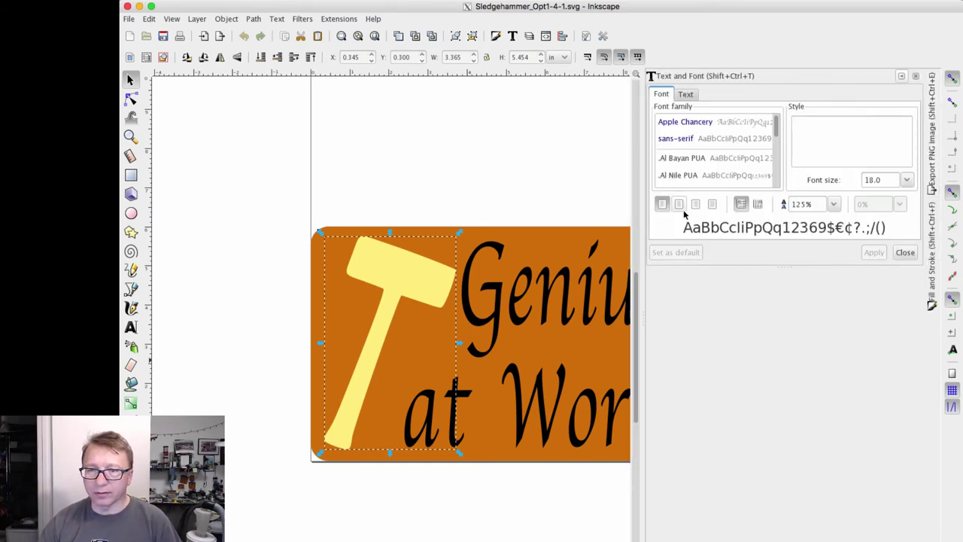
pyautogui.click(544, 283)
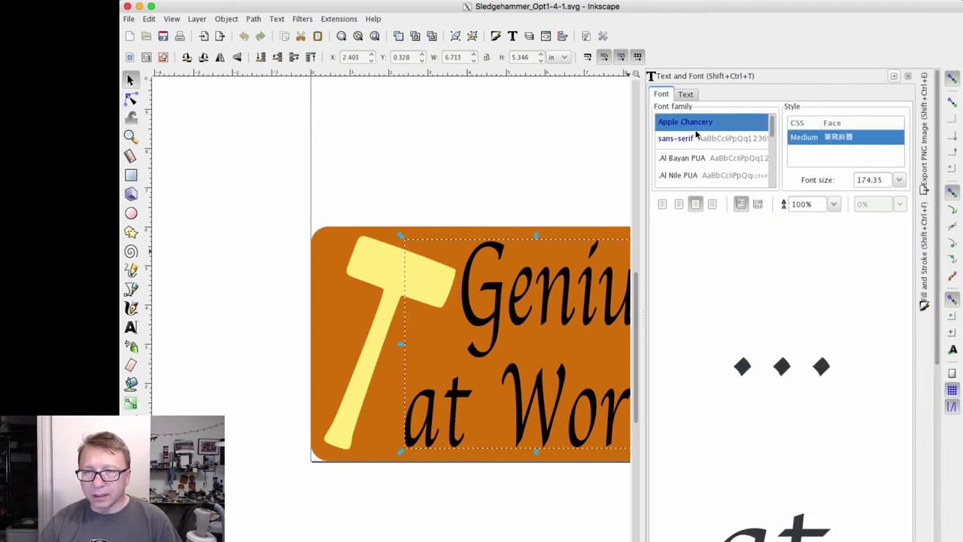
pyautogui.scroll(-3, 773, 425)
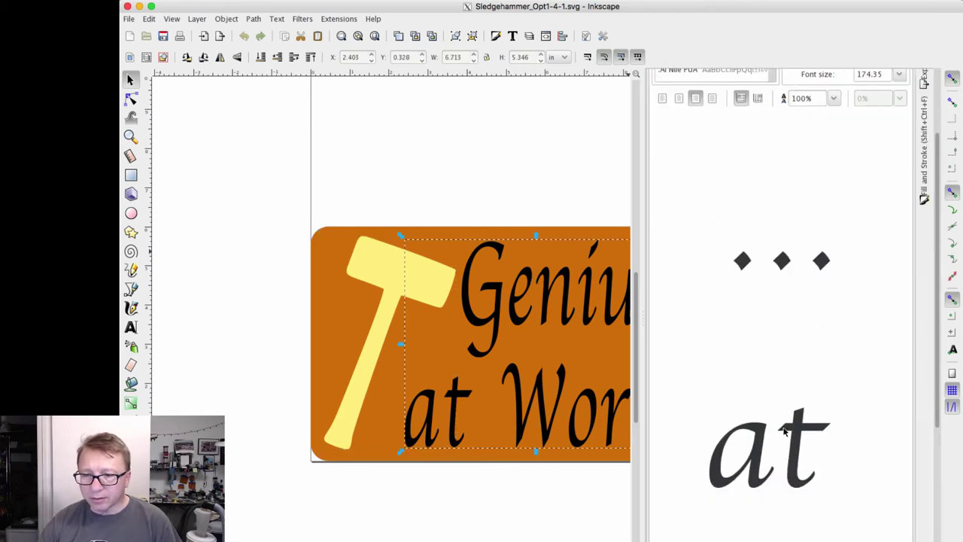
pyautogui.scroll(3, 785, 430)
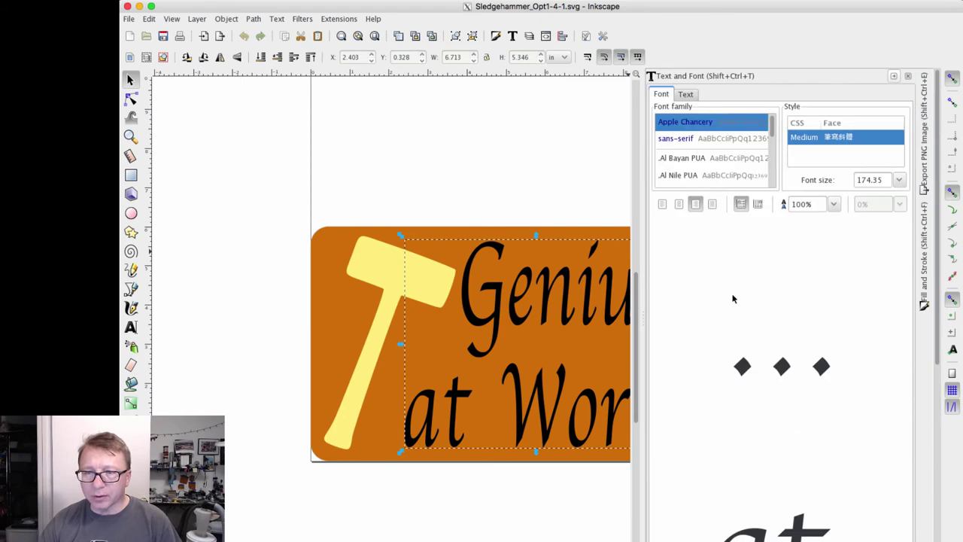
pyautogui.click(696, 208)
pyautogui.click(894, 77)
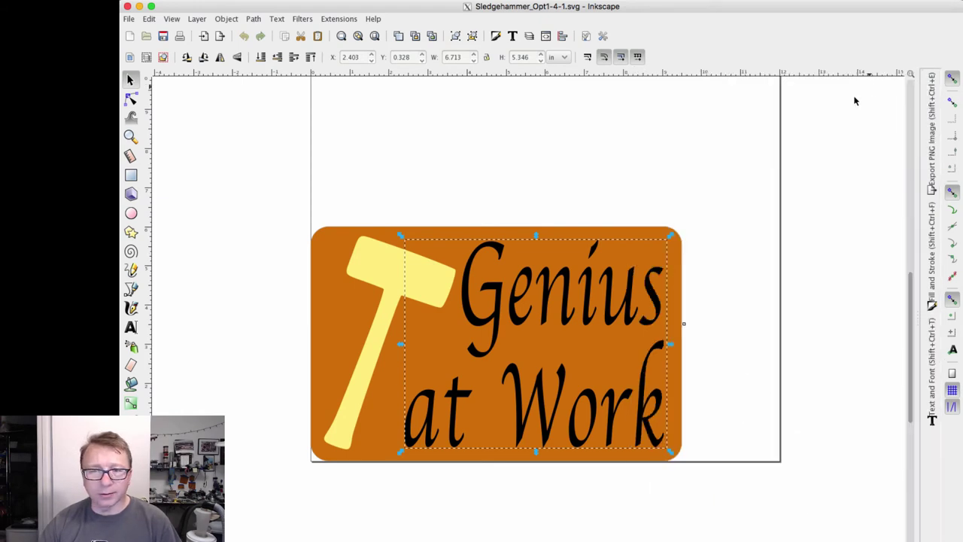
pyautogui.click(345, 297)
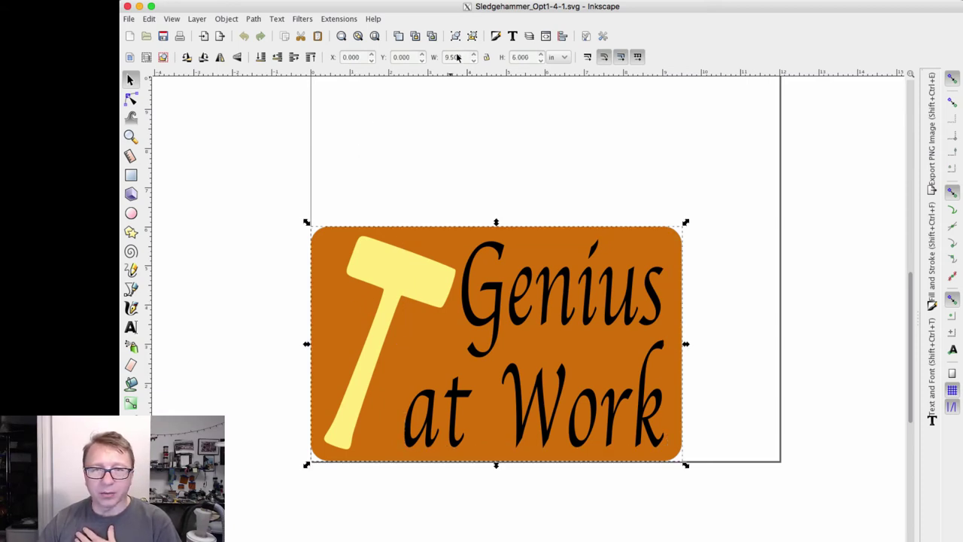